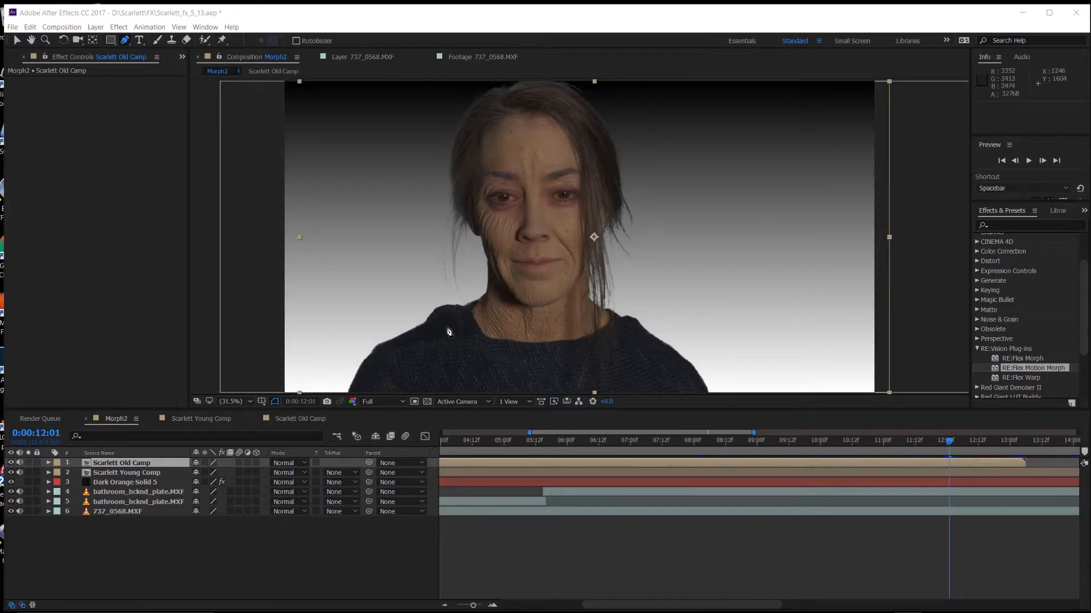
Compare the old and young faces by hiding and reshowing the Scarlett Old Camp layer, and view the RE:Vision Effects website
left_click(15, 463)
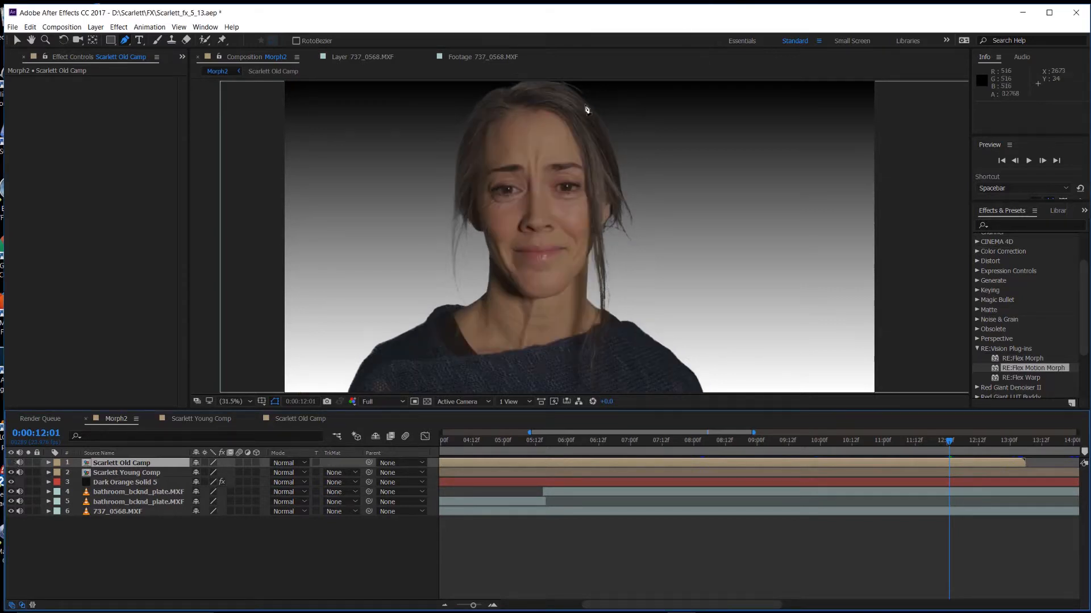
left_click(11, 462)
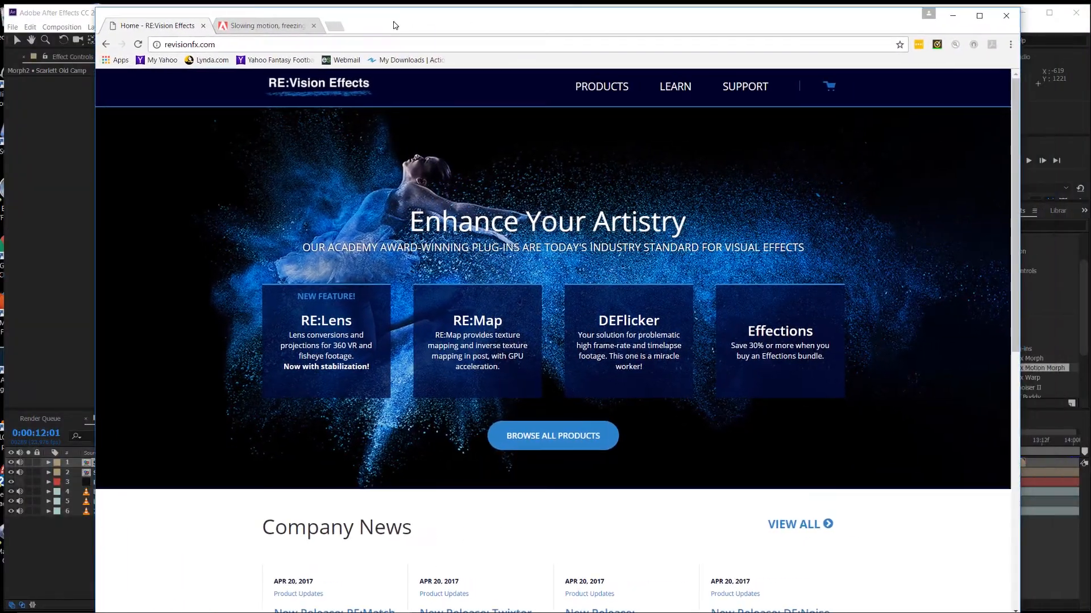
left_click_drag(394, 24, 386, 33)
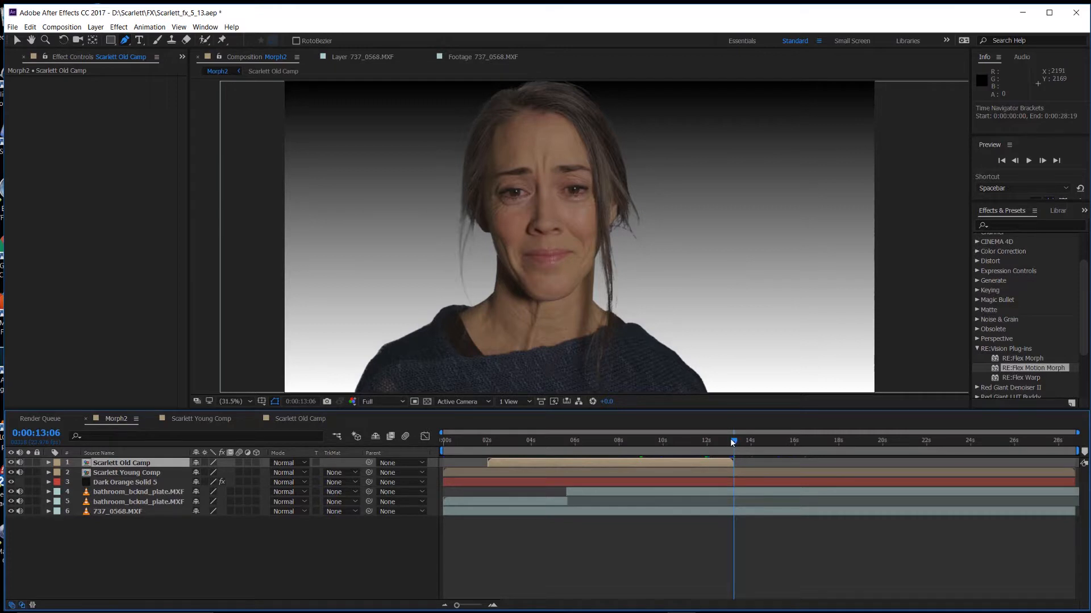
Shift the Scarlett Old Camp layer to span 0:00:03:12 to 0:00:14:16 and place the current time at 0:00:14:00
left_click_drag(732, 439, 794, 446)
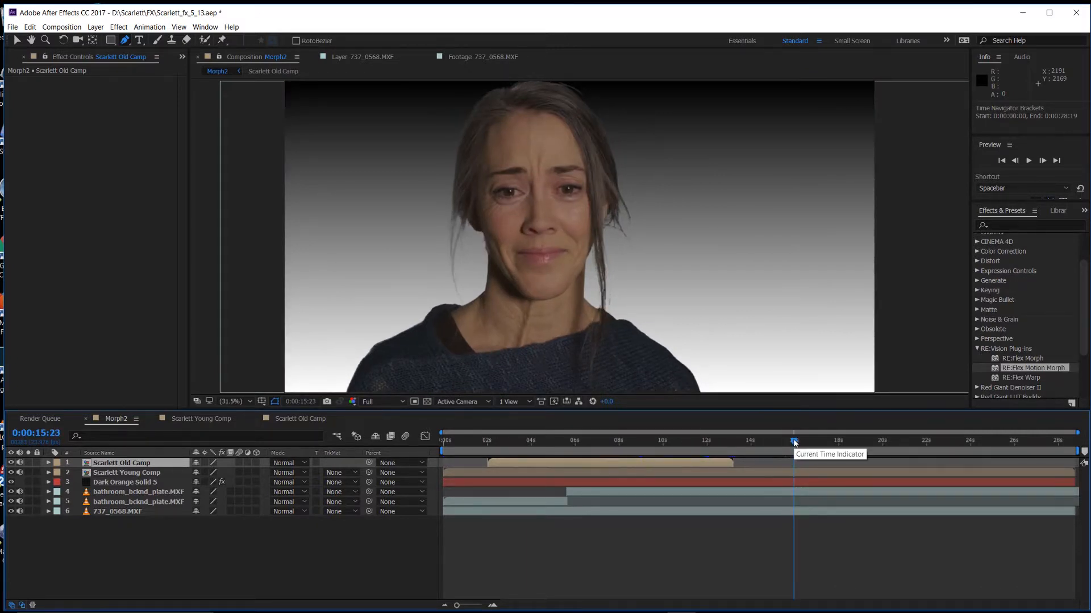
left_click_drag(795, 443, 752, 446)
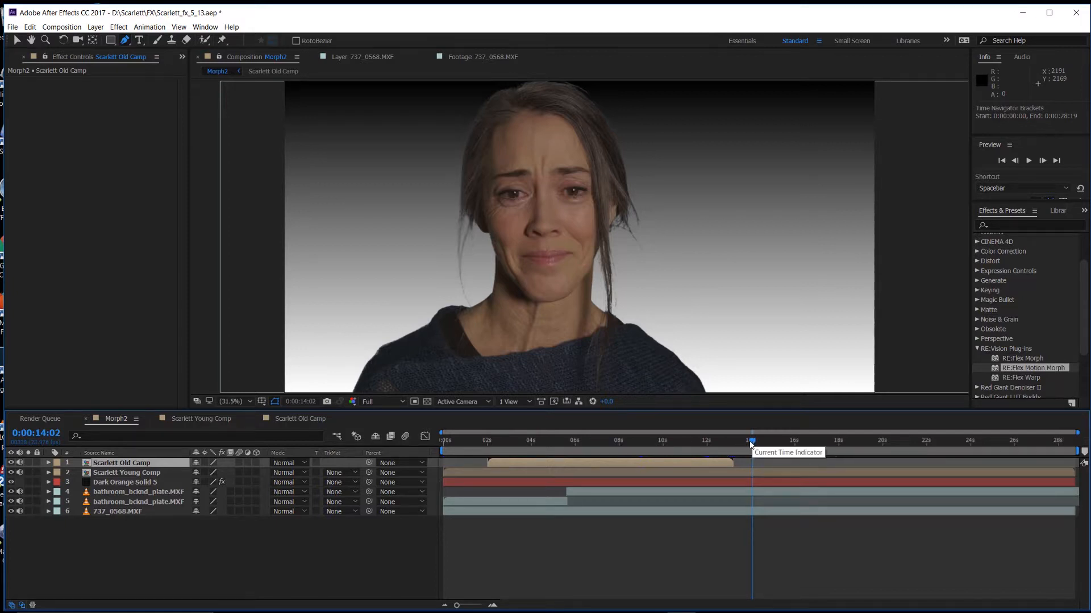
left_click_drag(698, 461, 726, 458)
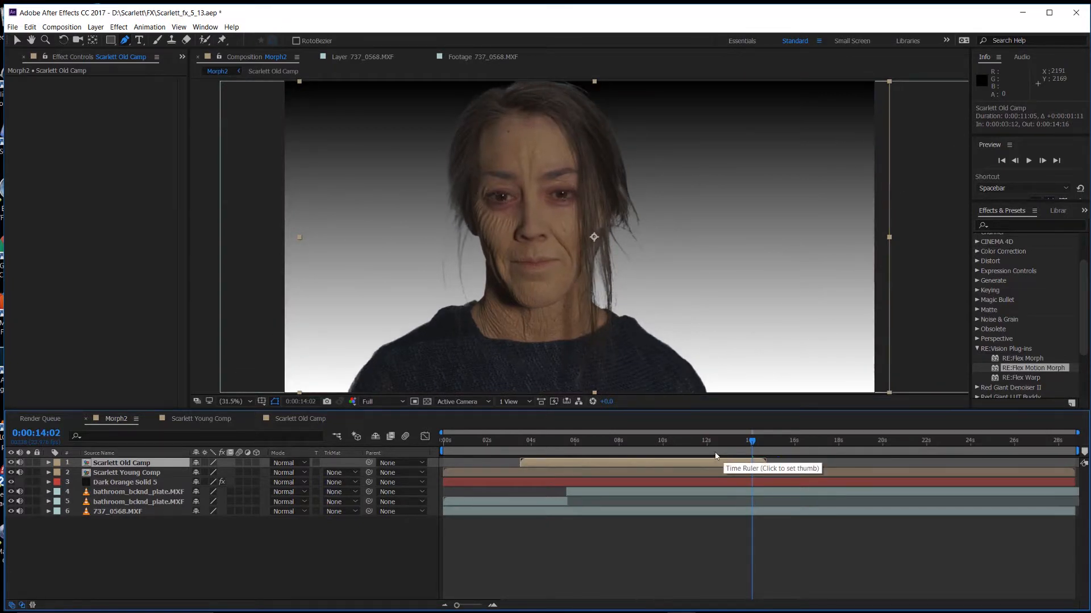
left_click(750, 446)
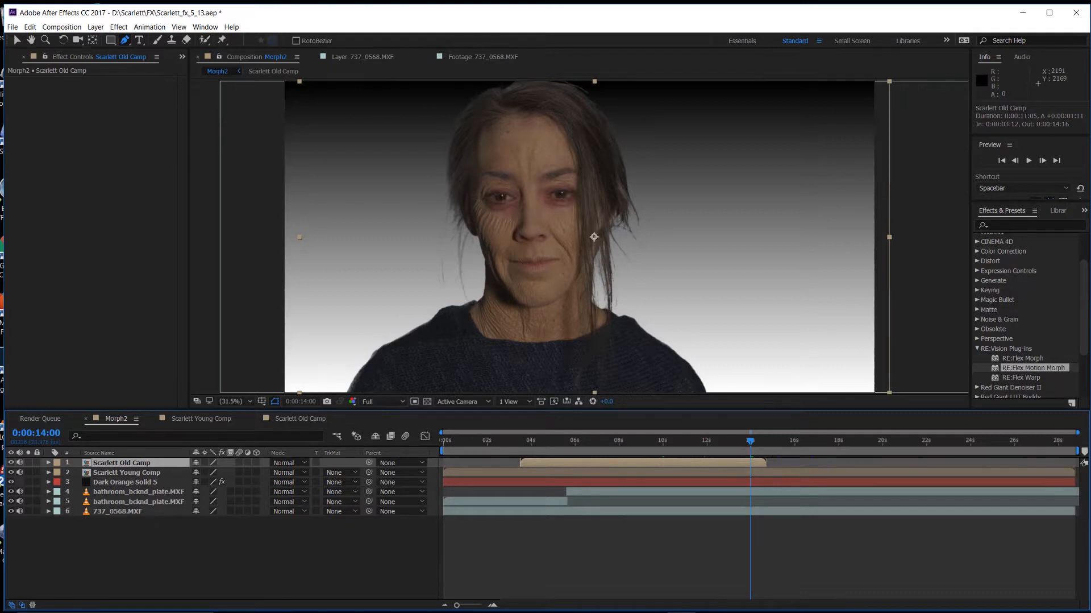
Align the Scarlett Old Camp layer with the young face at X position 2117, using a temporary 66% opacity restored to 100%
left_click(49, 462)
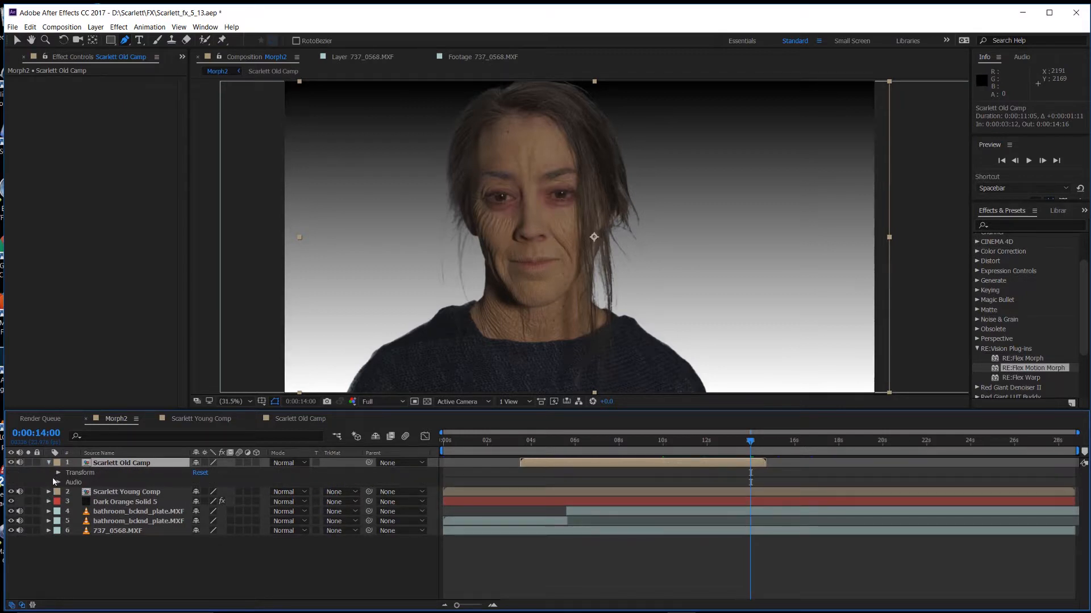
left_click(58, 472)
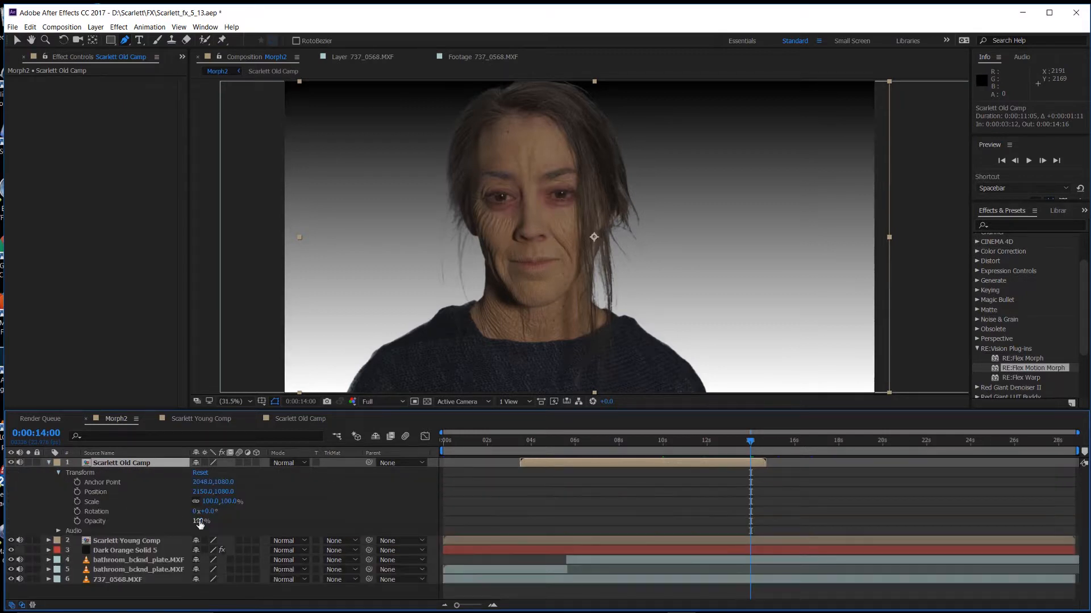
left_click_drag(199, 521, 177, 518)
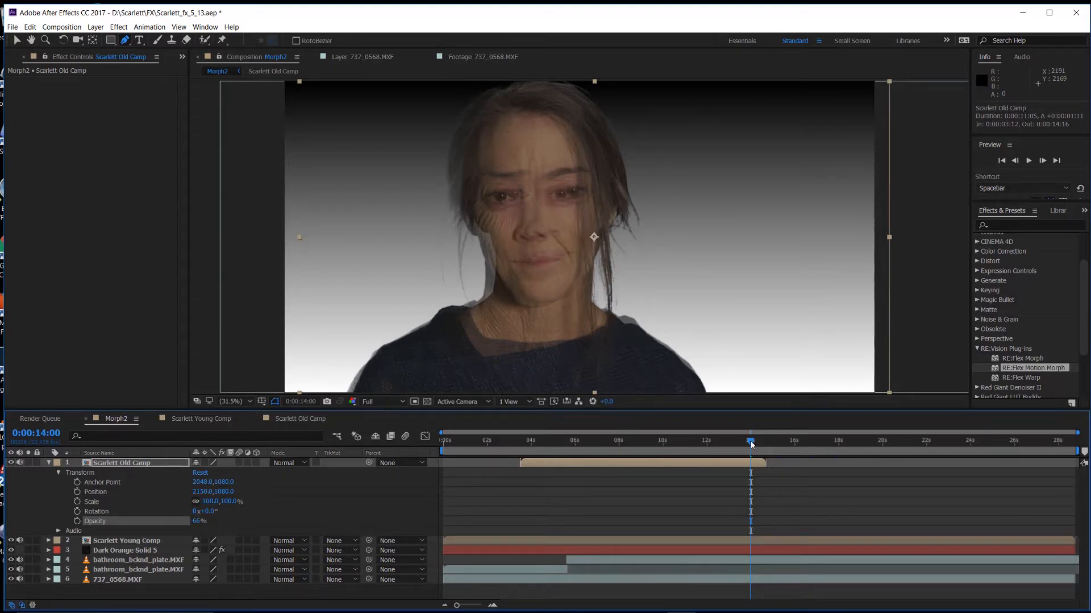
left_click_drag(714, 446, 708, 446)
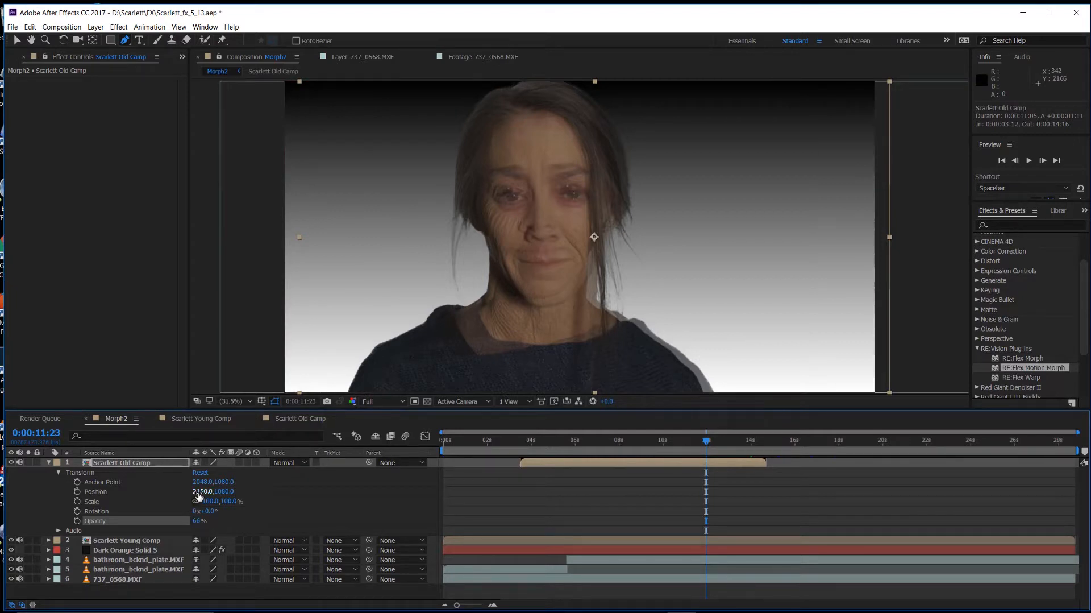
left_click_drag(198, 496, 174, 481)
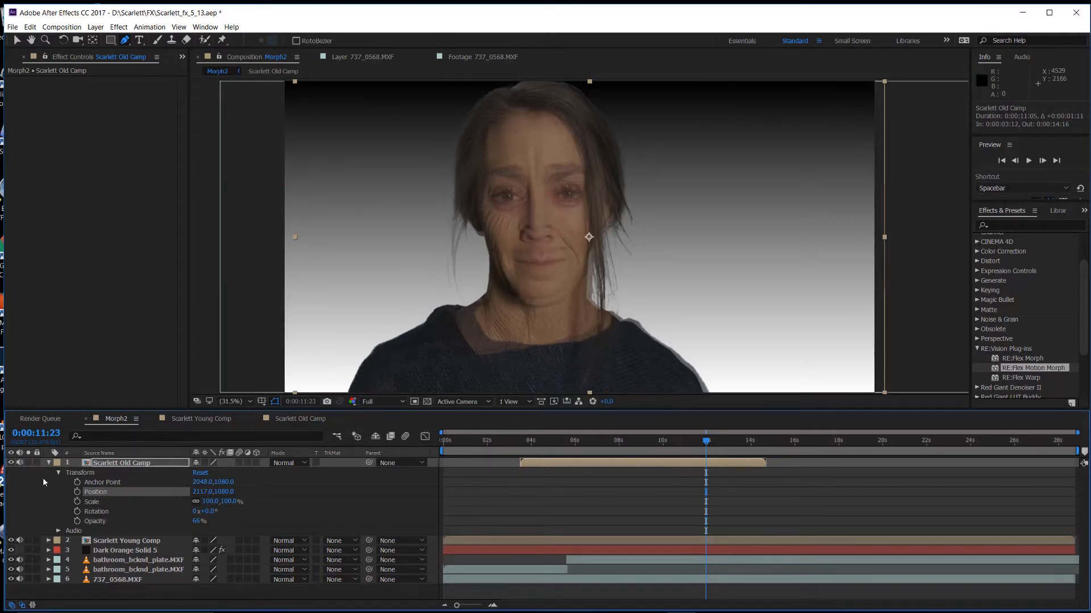
left_click_drag(198, 524, 227, 520)
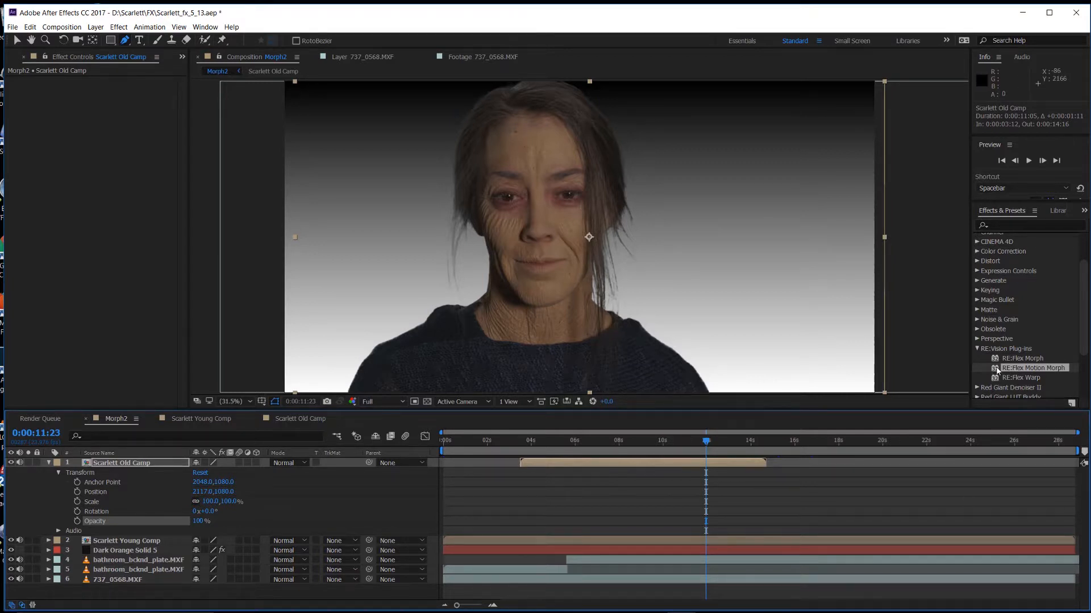
Apply the RE:Flex Motion Morph effect to the Scarlett Old Camp layer and collapse the layer's Transform and effect properties
left_click_drag(998, 369, 123, 463)
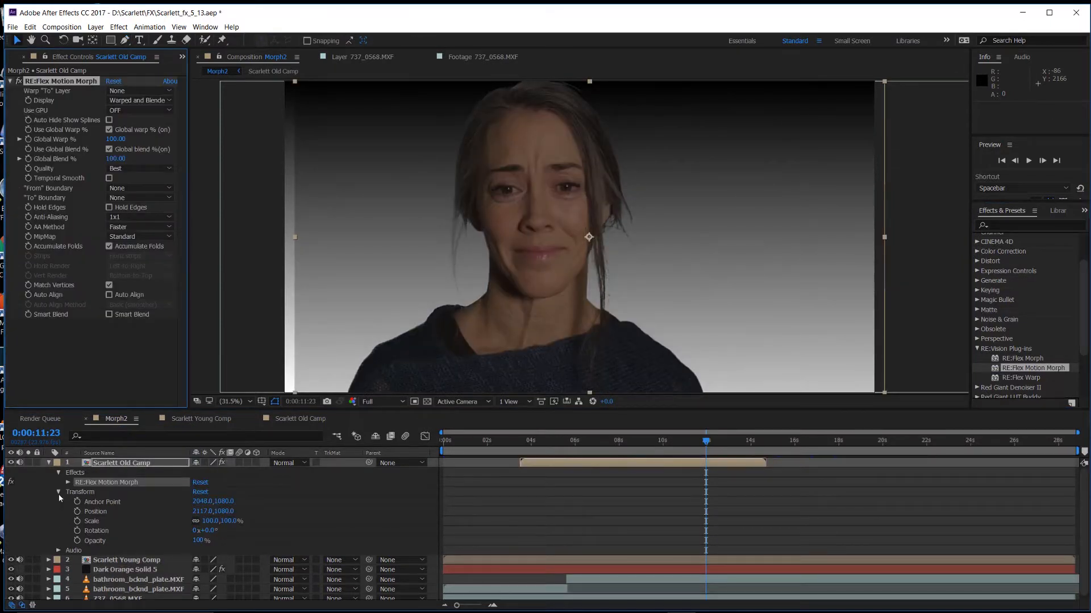
left_click(59, 493)
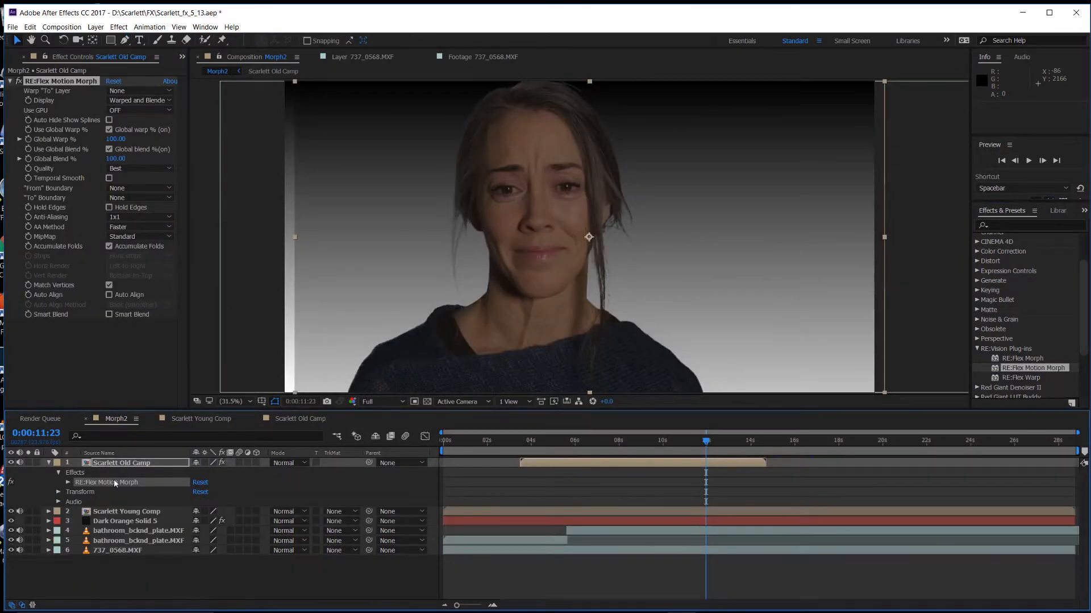
left_click(68, 482)
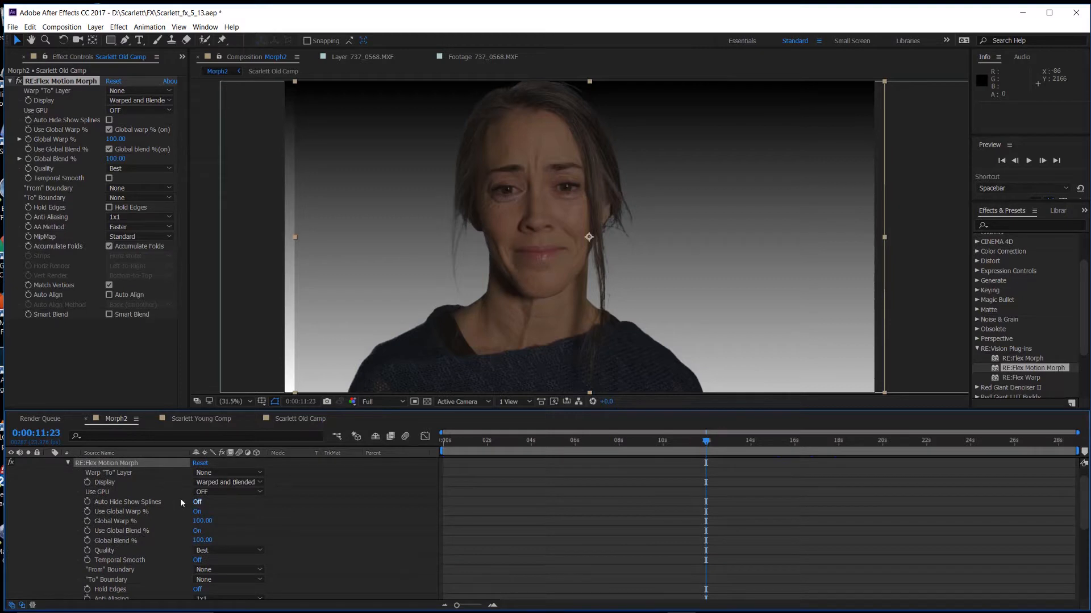
scroll(144, 500, "up", 1)
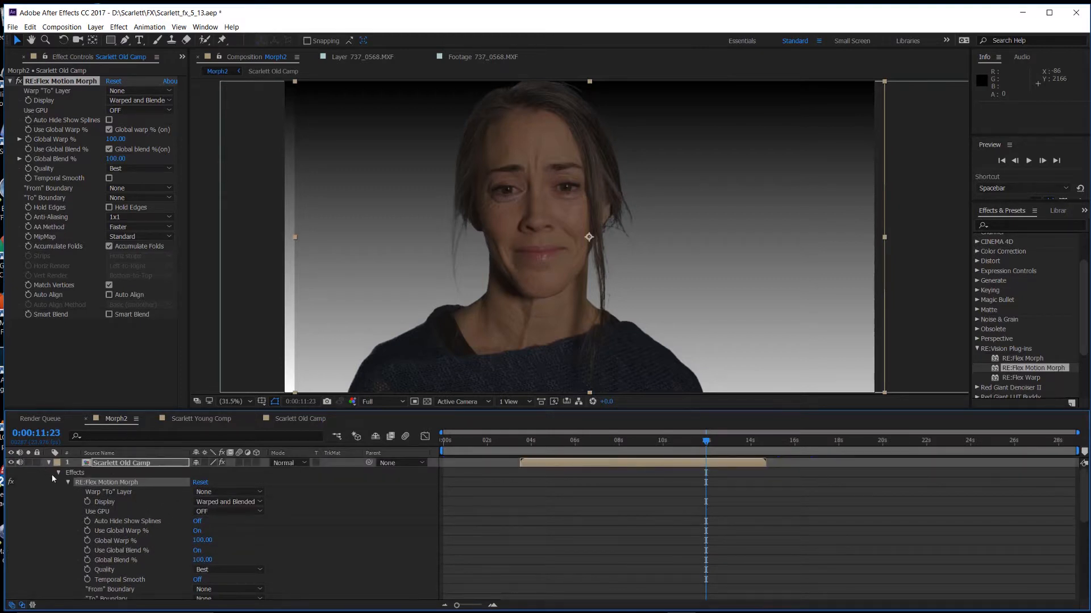
left_click(67, 481)
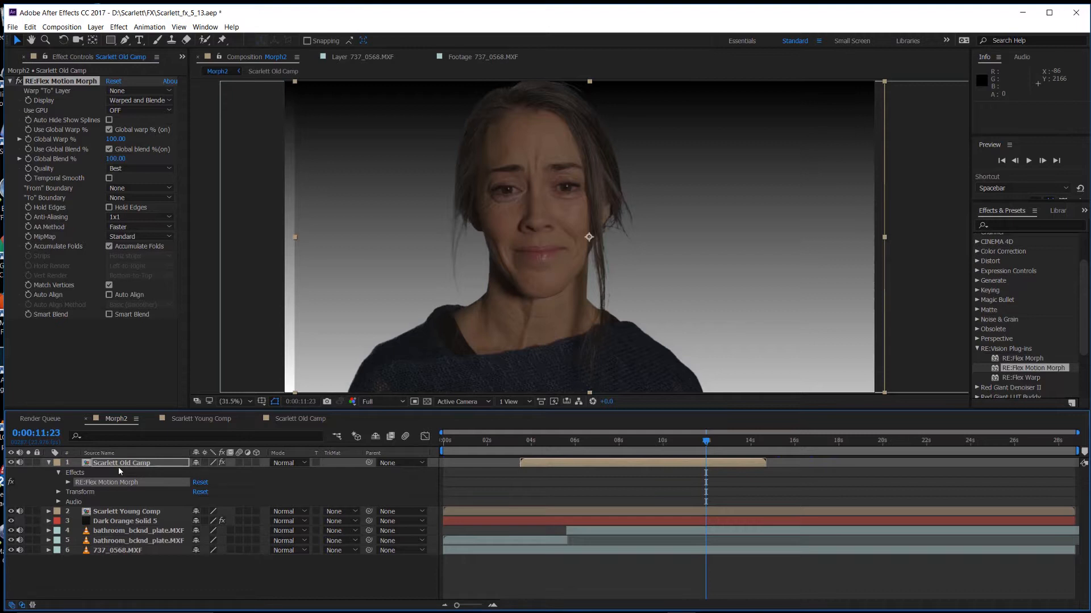
Set the effect's Warp "To" Layer on Scarlett Old Camp to 2. Scarlett Young Comp
left_click(114, 462)
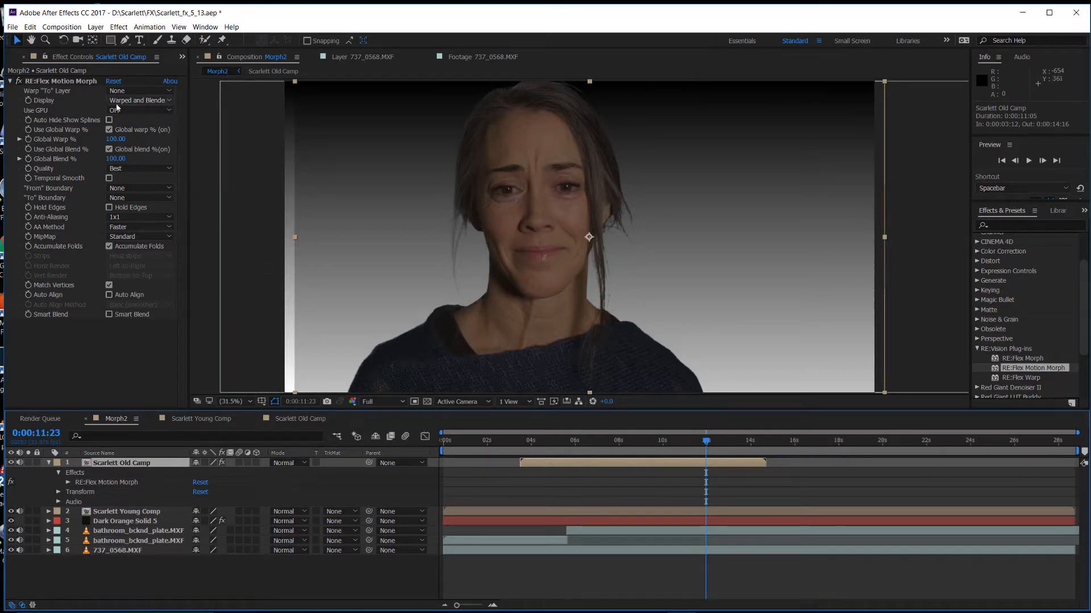
left_click(130, 92)
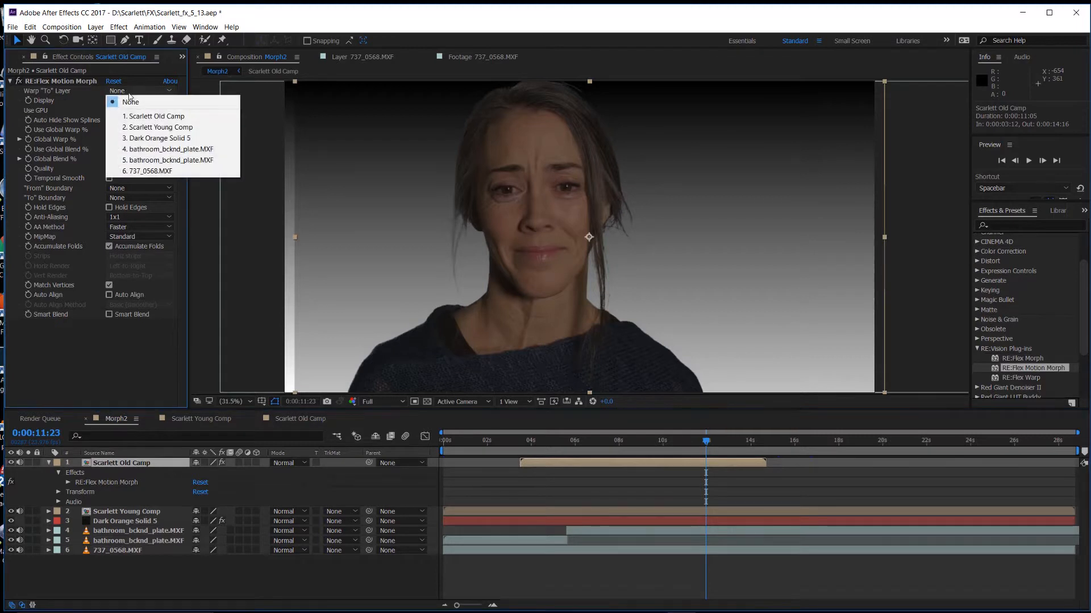
left_click(139, 128)
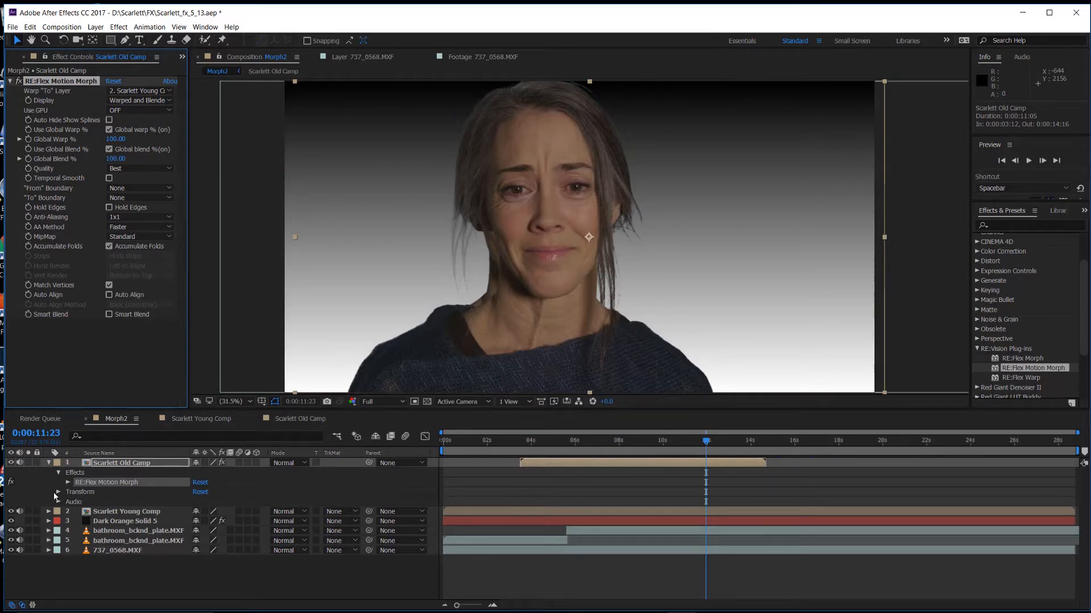
Set keyframes for Global Warp % and Global Blend % at 100 at 0:00:14:00 on the Scarlett Old Camp layer's RE:Flex Motion Morph
left_click(69, 482)
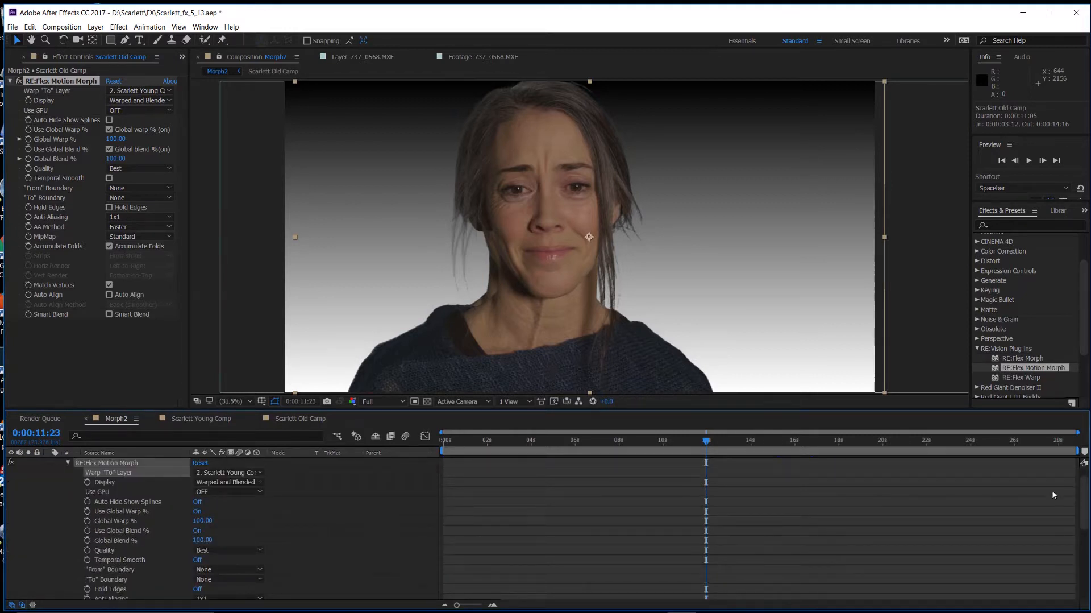
mouse_move(1084, 499)
left_mouse_down()
mouse_move(1077, 448)
mouse_move(1083, 569)
mouse_move(1083, 492)
left_mouse_up()
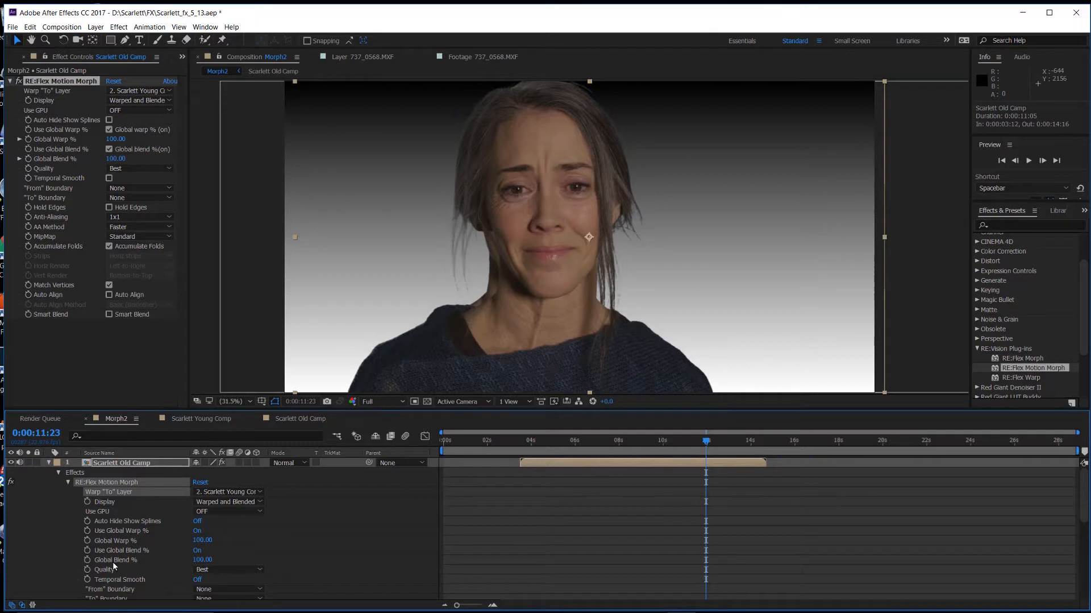
left_click_drag(709, 446, 751, 443)
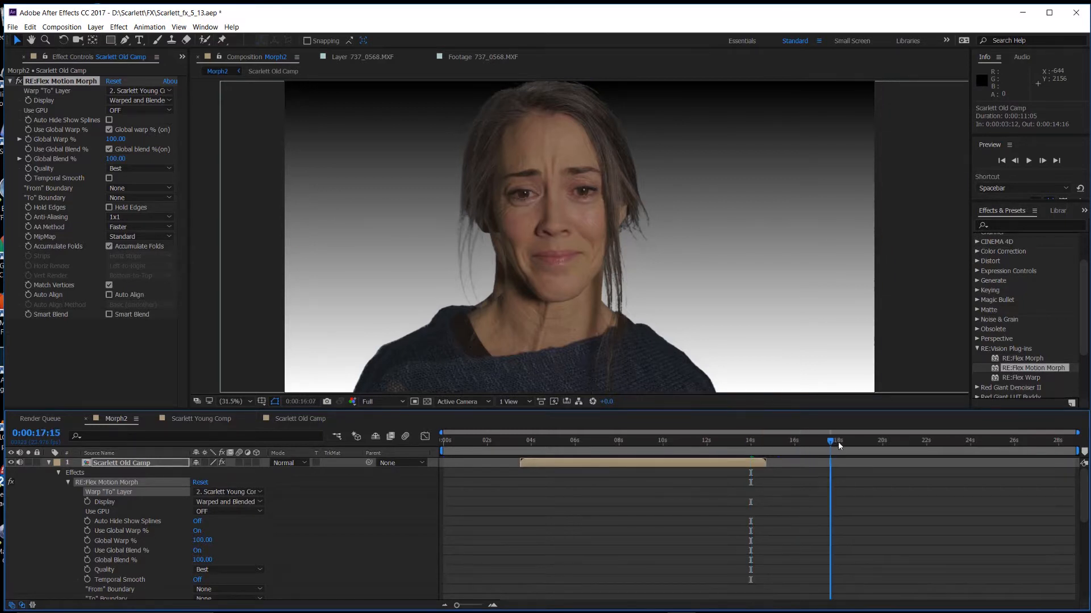
left_click(838, 441)
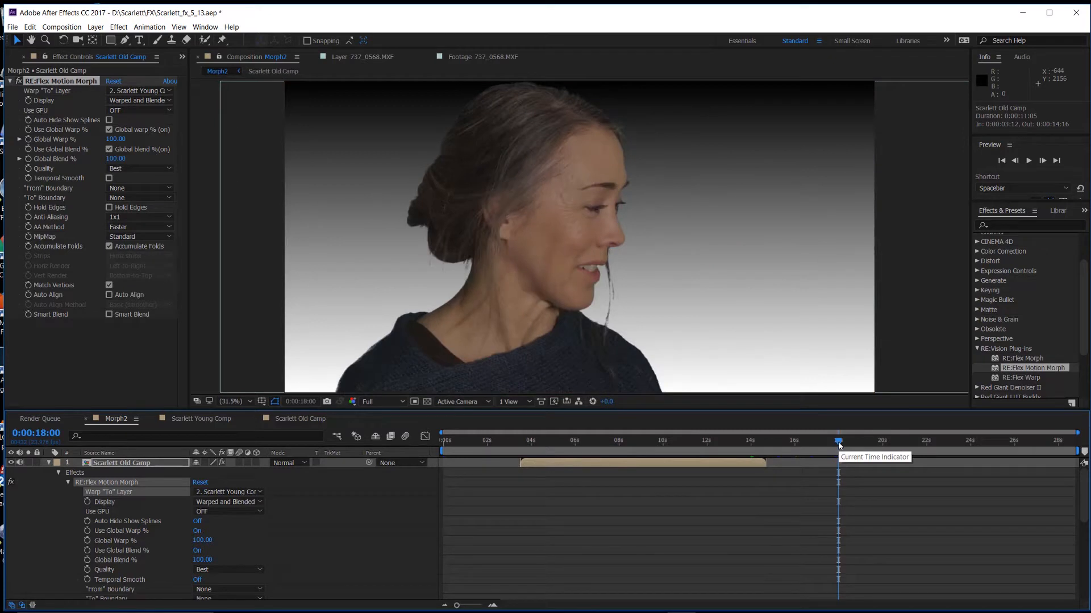
left_click_drag(839, 445, 751, 442)
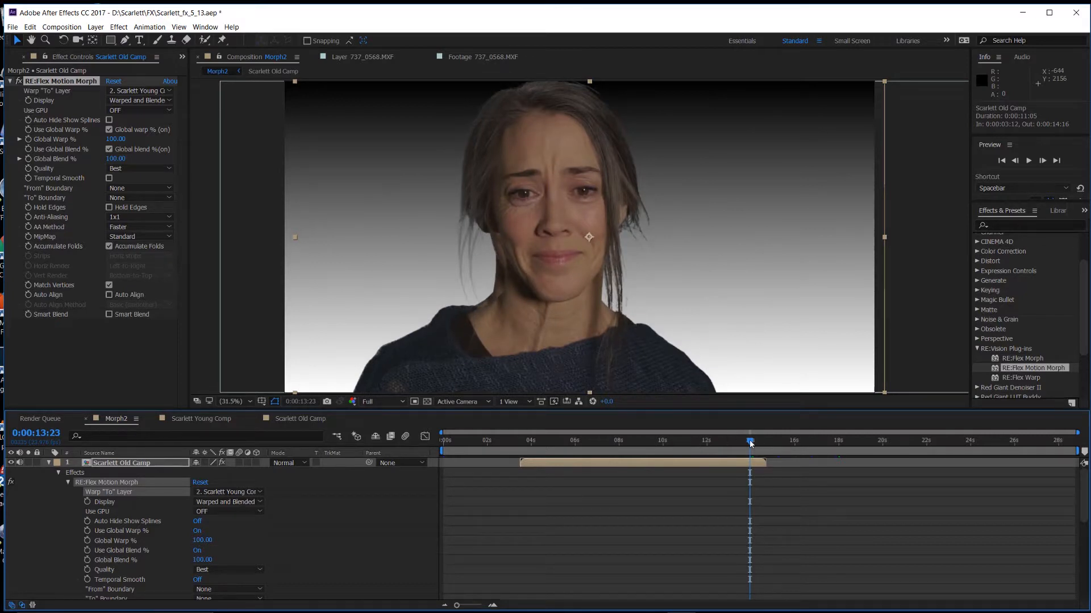
left_click_drag(750, 443, 754, 442)
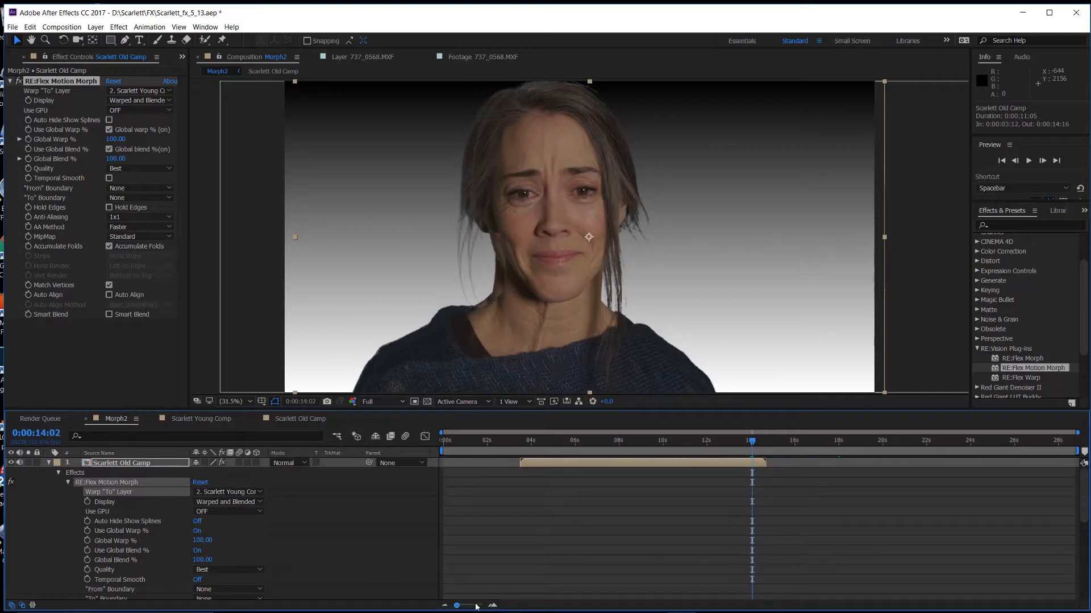
left_click_drag(457, 605, 480, 605)
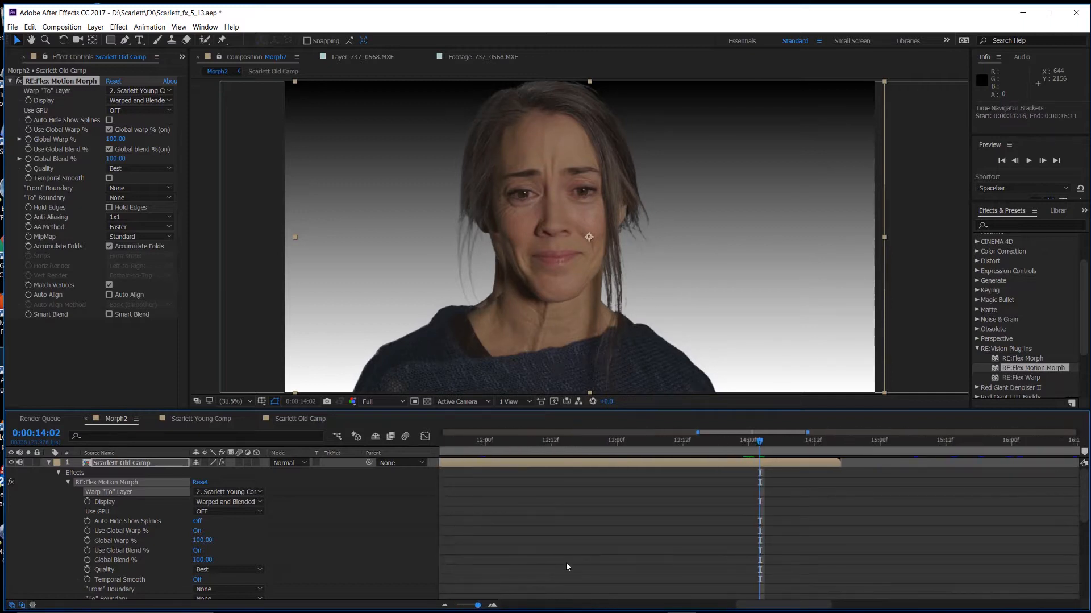
left_click_drag(756, 442, 750, 441)
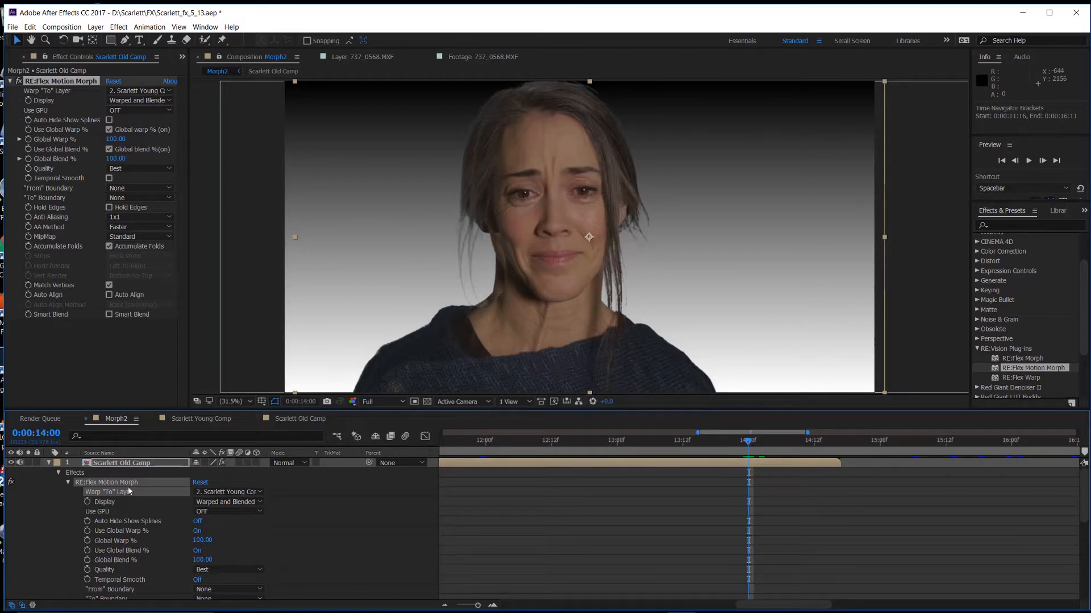
left_click(87, 540)
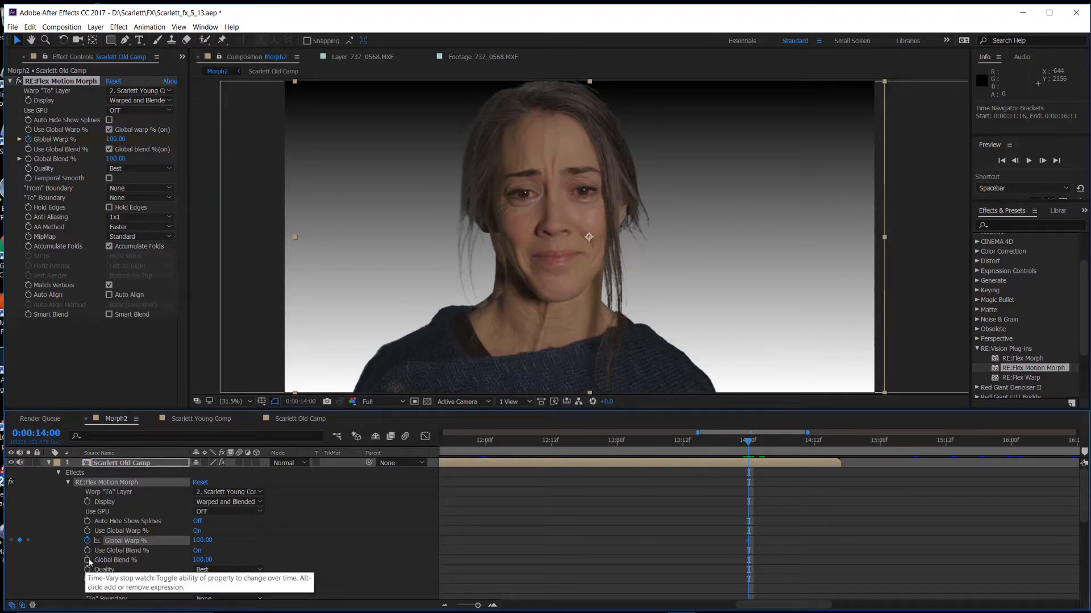
left_click(88, 560)
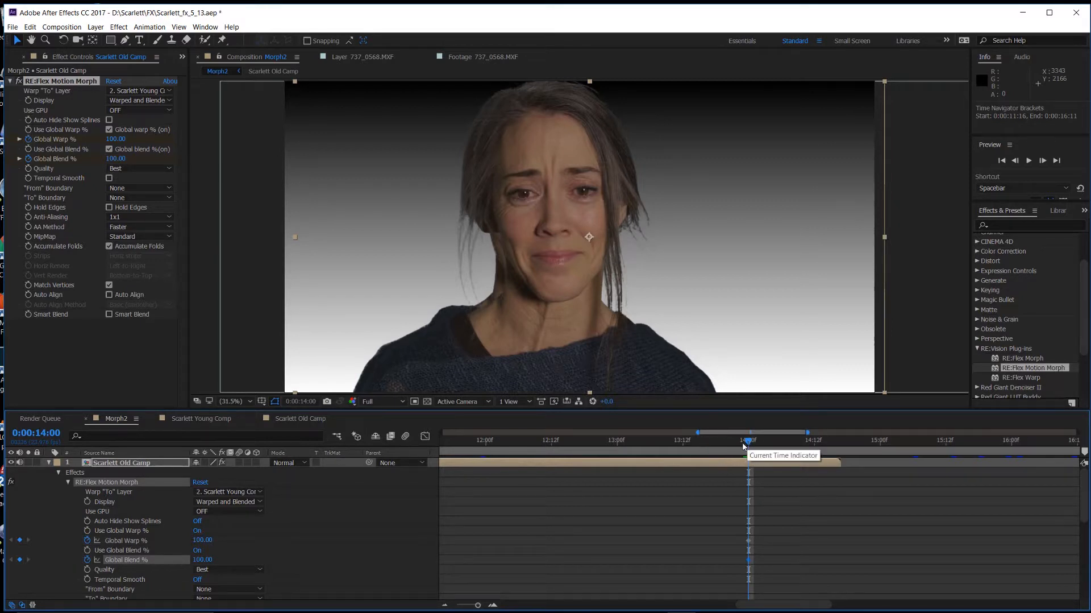
Keyframe Global Warp % and Global Blend % at 0 at 0:00:10:00 on the Scarlett Old Camp layer's RE:Flex Motion Morph
left_click_drag(479, 607, 474, 607)
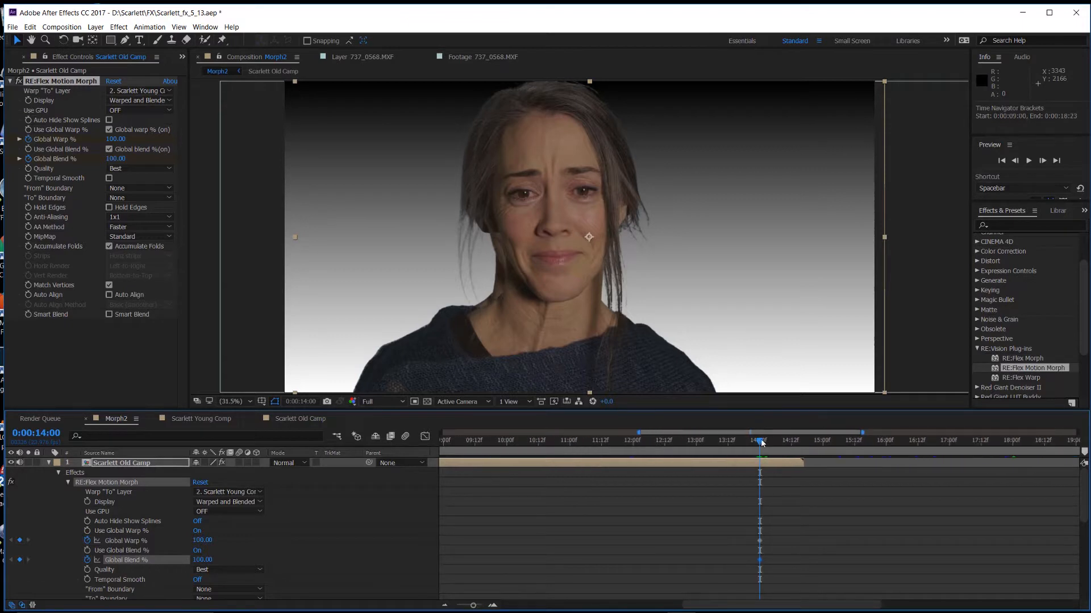
left_click_drag(761, 441, 508, 452)
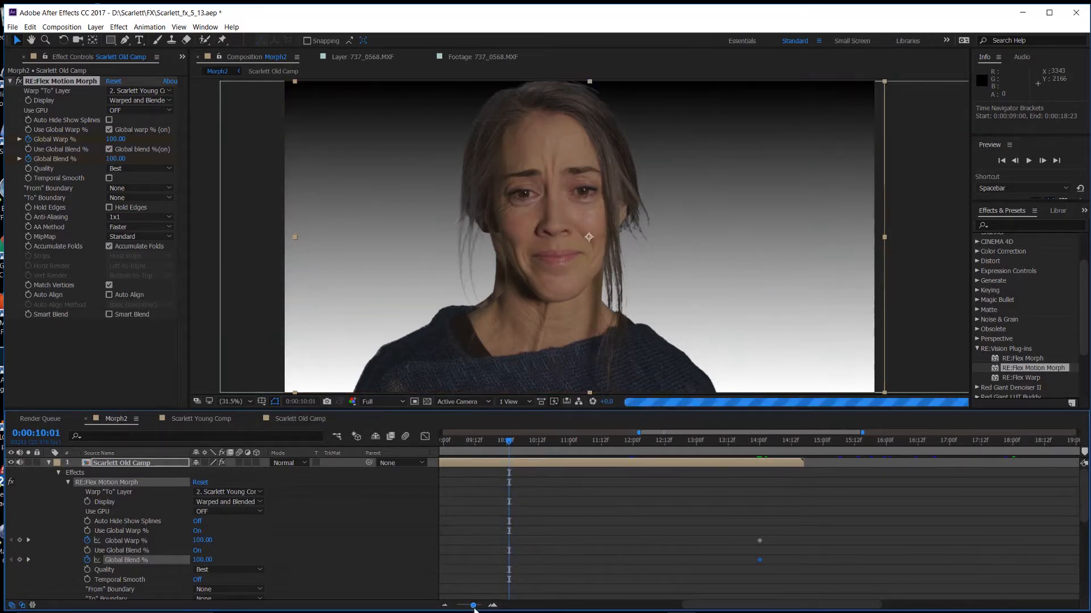
left_click_drag(474, 605, 479, 605)
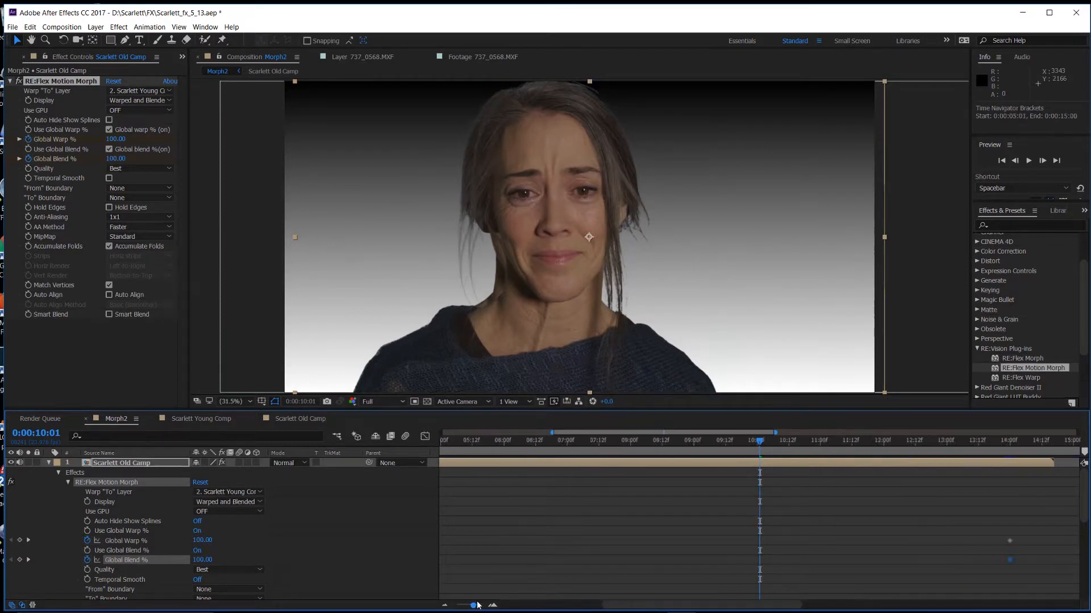
left_click_drag(760, 444, 752, 444)
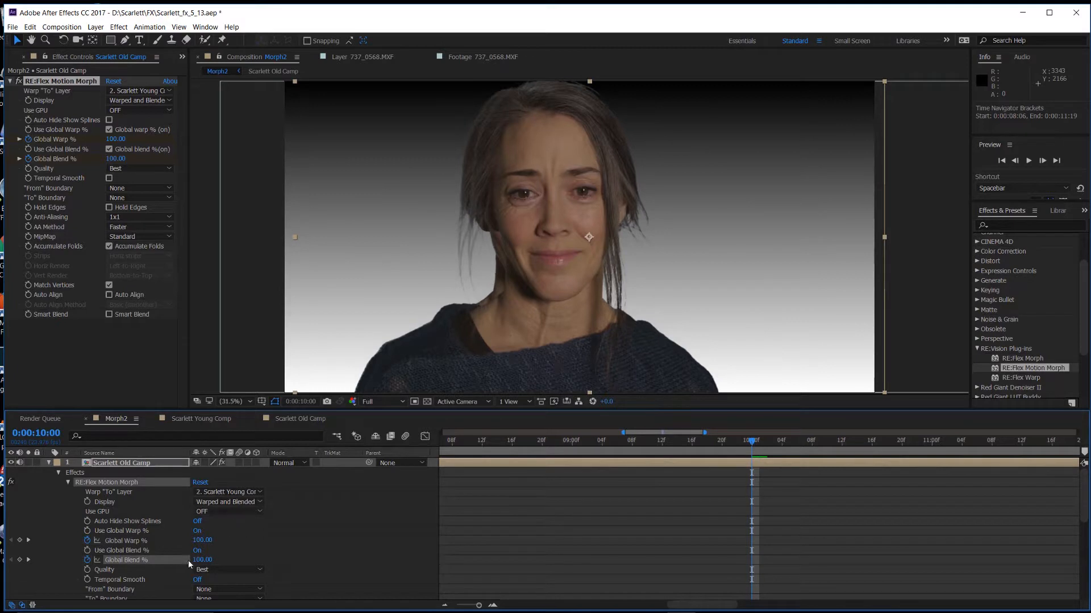
left_click(202, 539)
type("0")
key("Return")
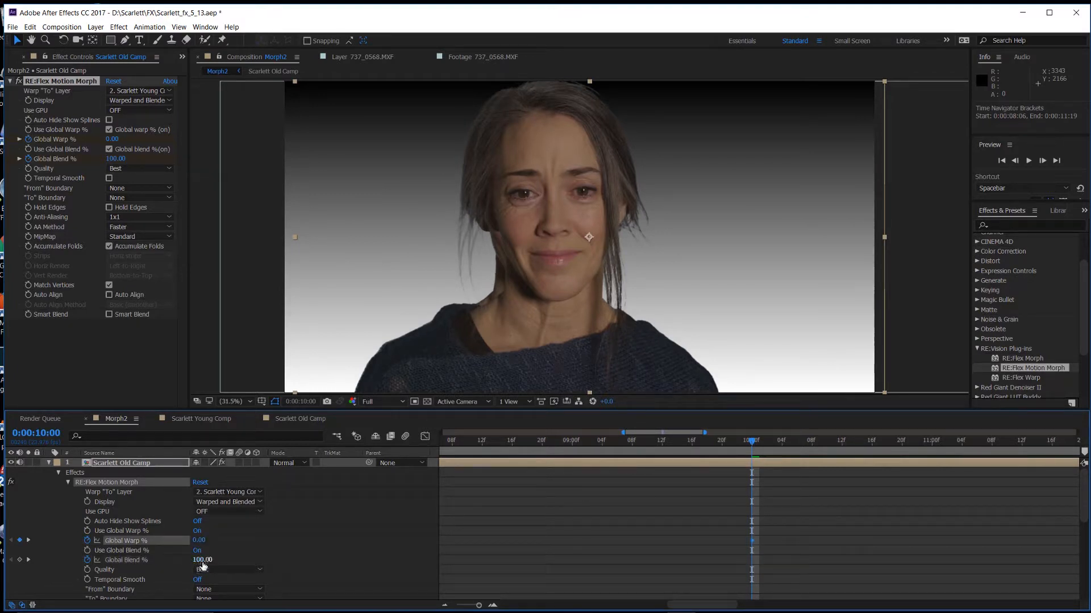
left_click(203, 560)
type("0")
key("Return")
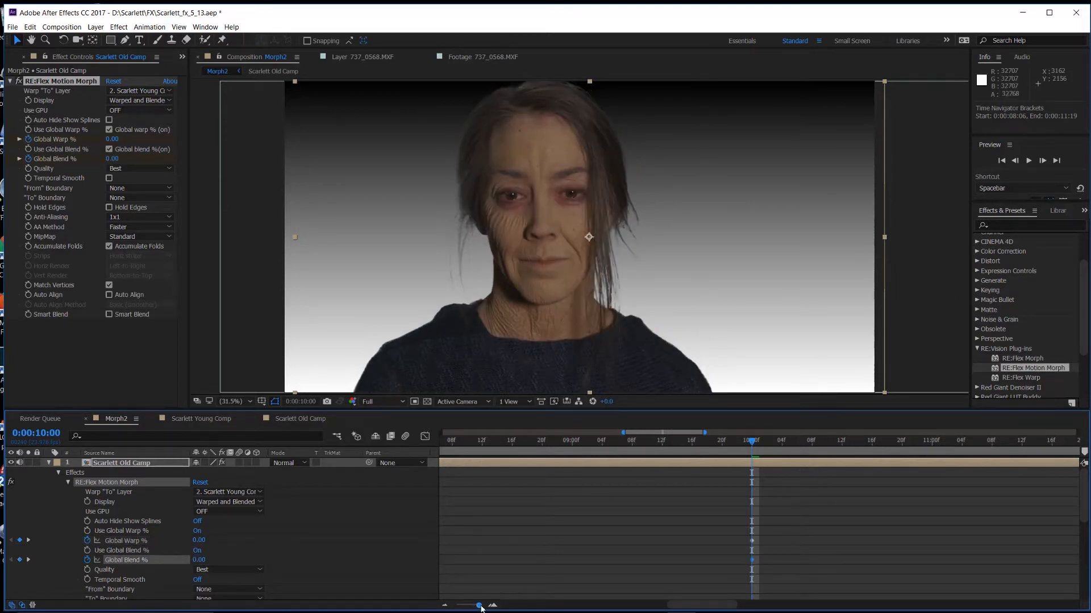
Review the morph between the keyframes at 0:00:10:00 and 0:00:14:00 and save the project
left_click_drag(480, 605, 469, 606)
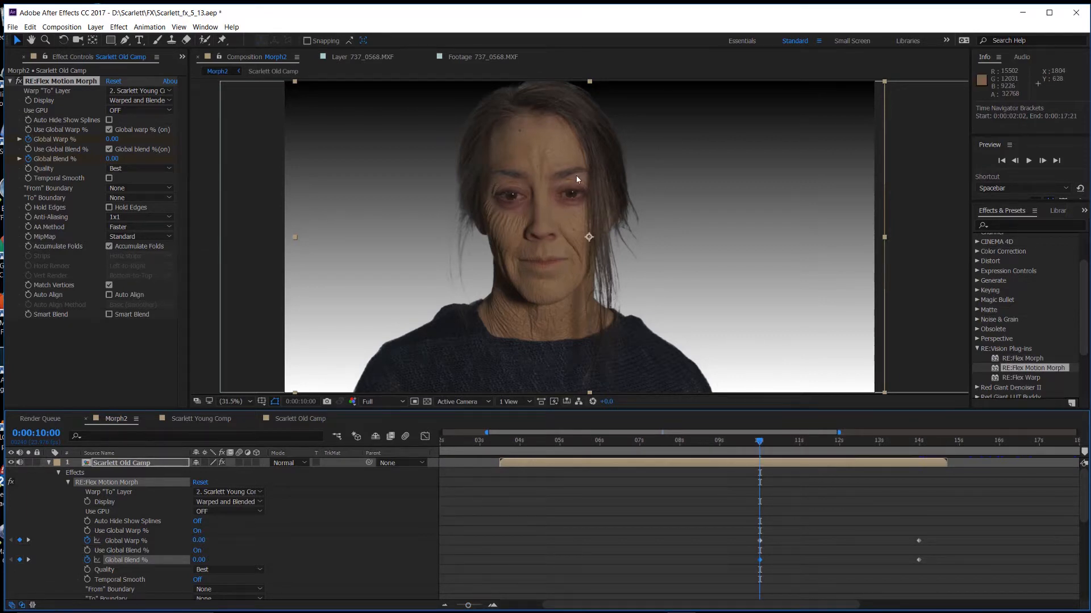
left_click_drag(761, 441, 921, 443)
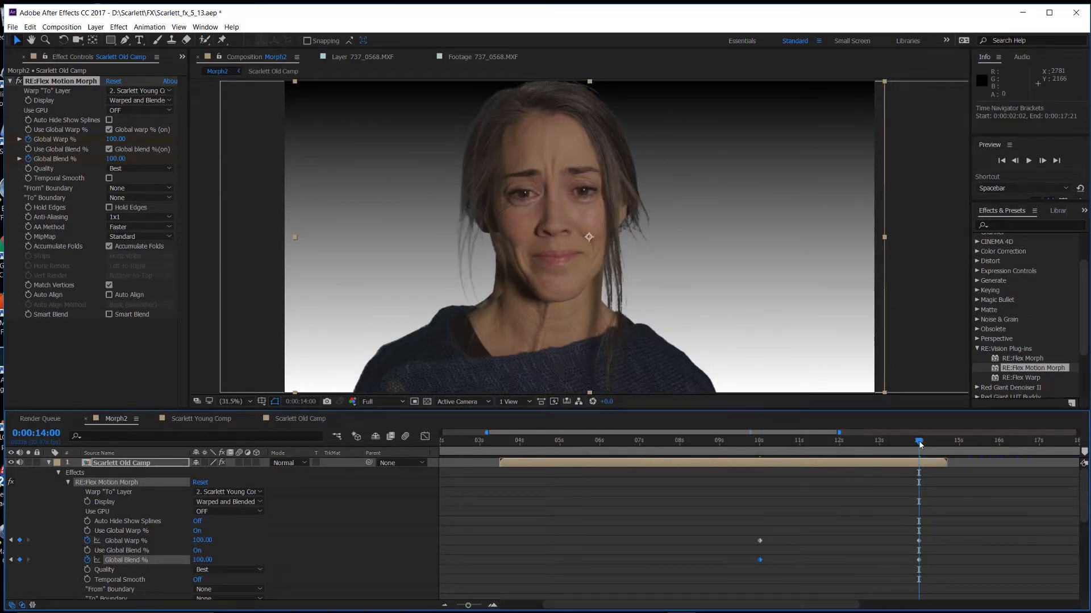
left_click_drag(922, 444, 759, 453)
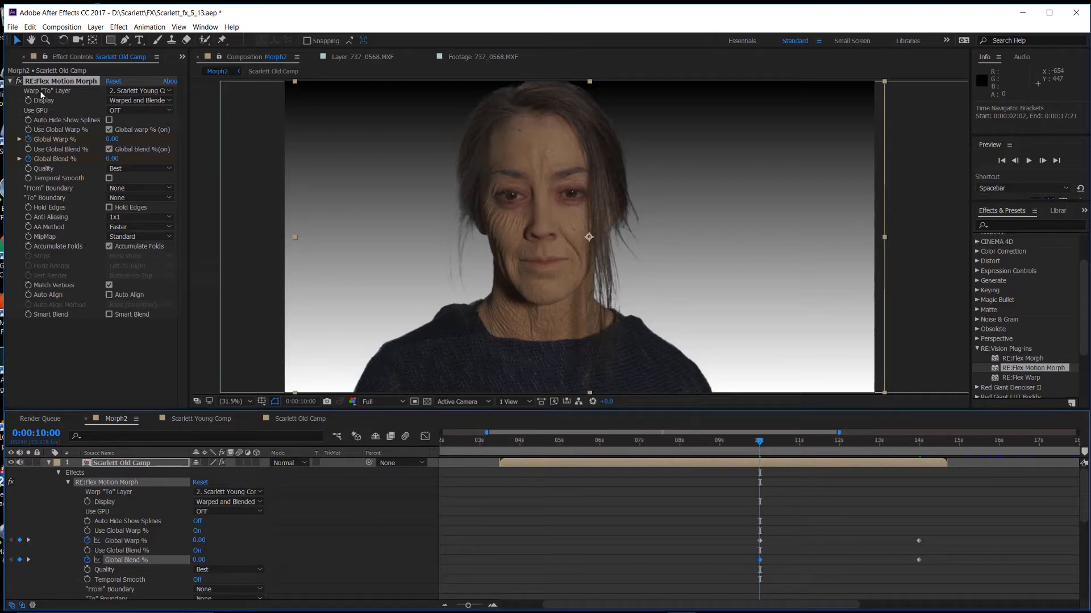
left_click(14, 27)
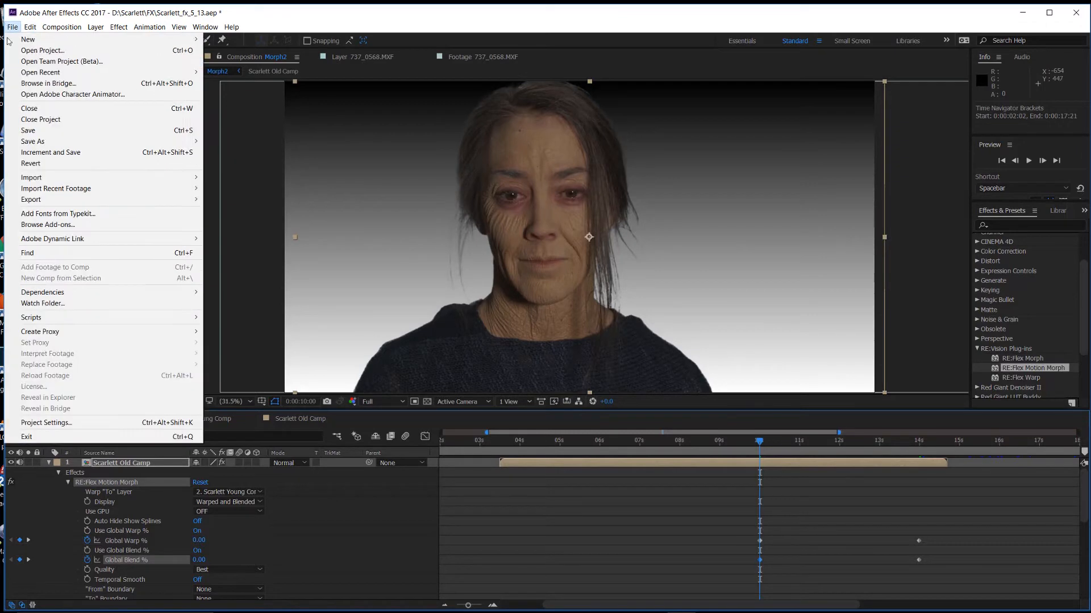
left_click(35, 130)
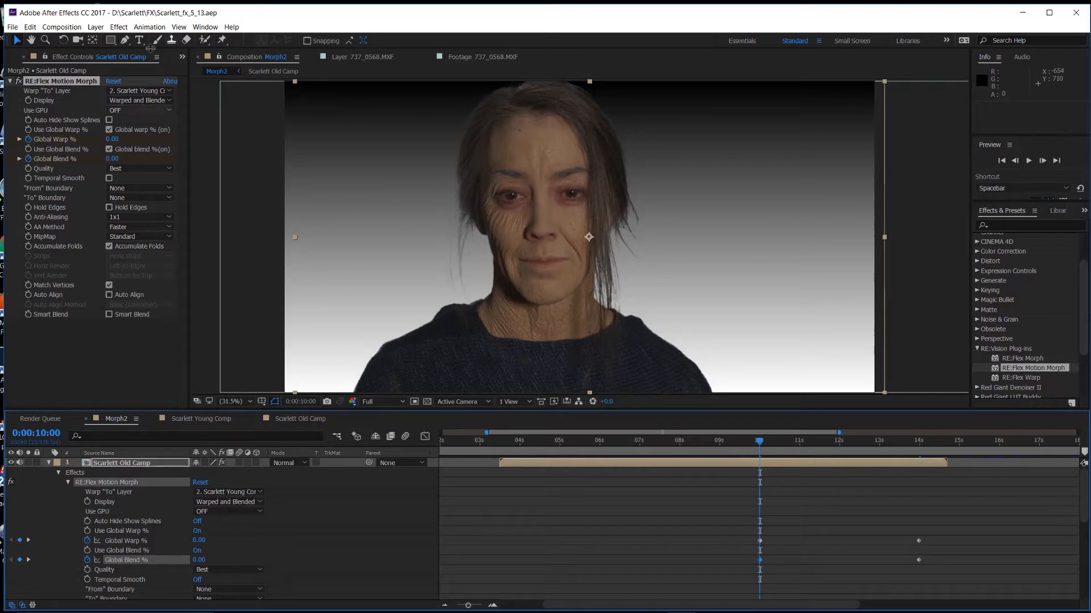
Draw an open three-point Pen mask along the upper lid of the old face's right eye on Scarlett Old Camp
left_click(126, 40)
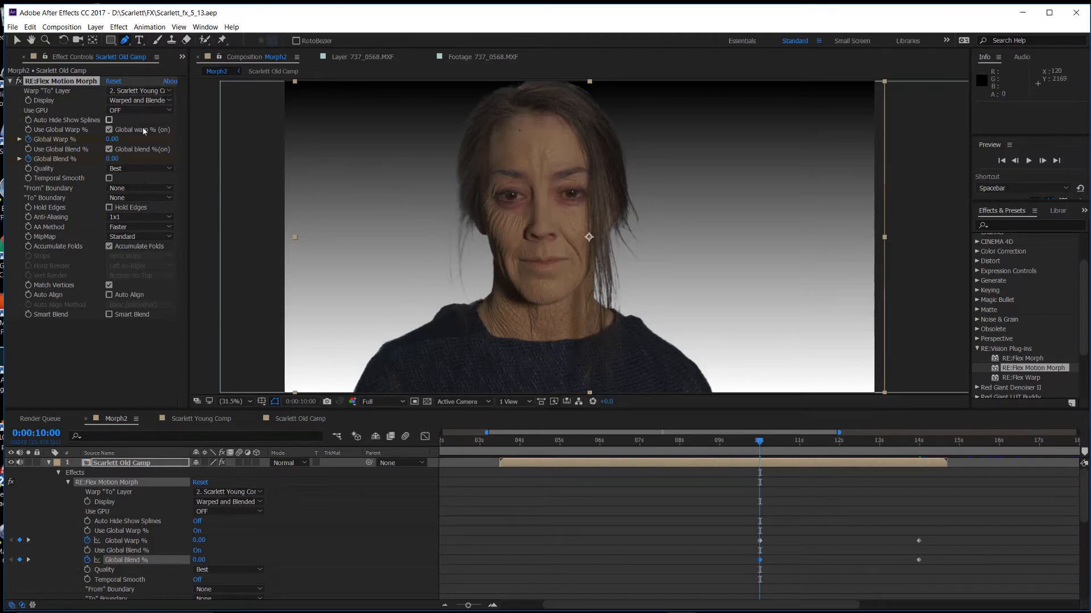
left_click(497, 196)
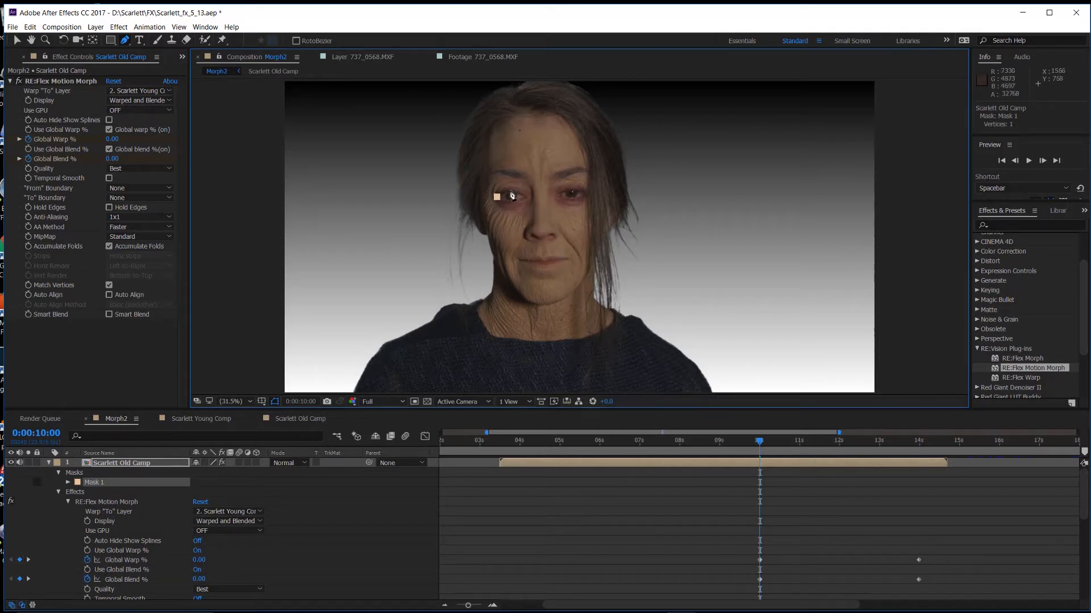
left_click(512, 191)
left_click(526, 196)
left_click_drag(512, 192, 510, 188)
Change the new eye mask's colour to bright red, F10F27
left_click(79, 482)
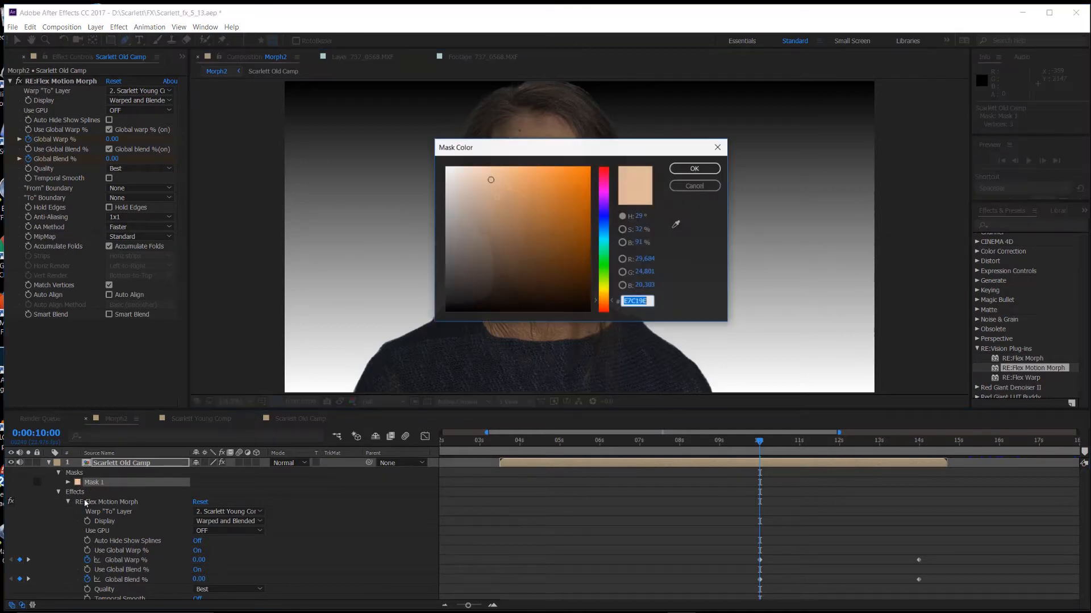
left_click(605, 171)
left_click(605, 170)
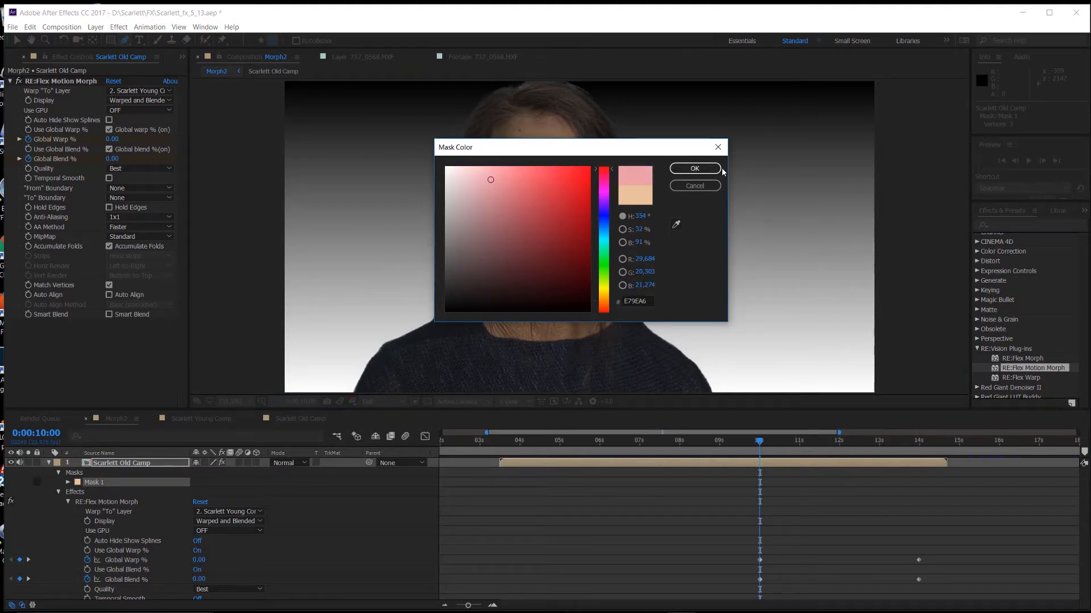
left_click(696, 169)
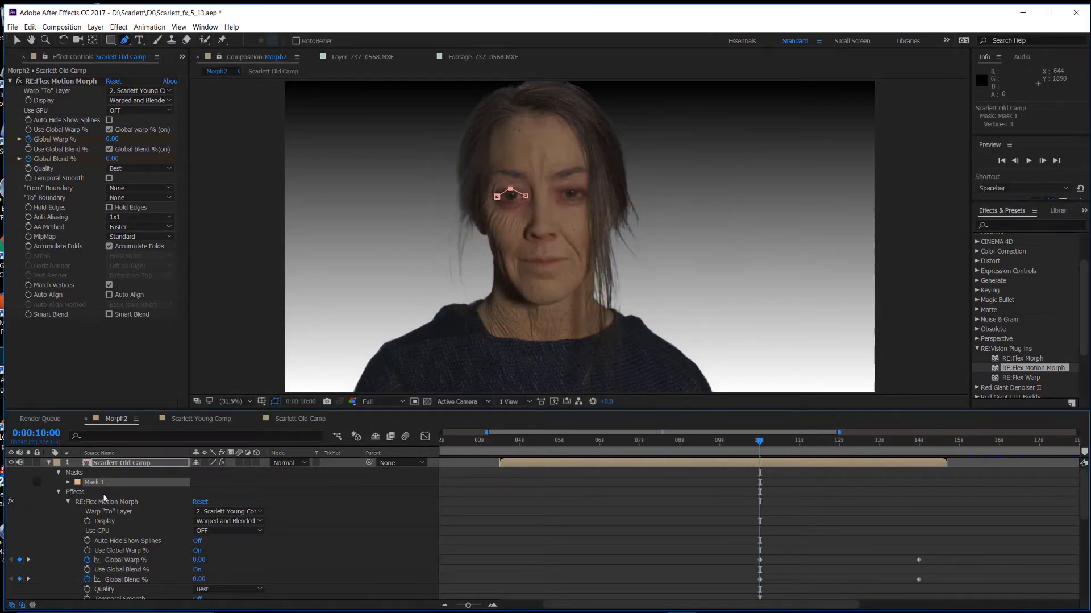
left_click(77, 482)
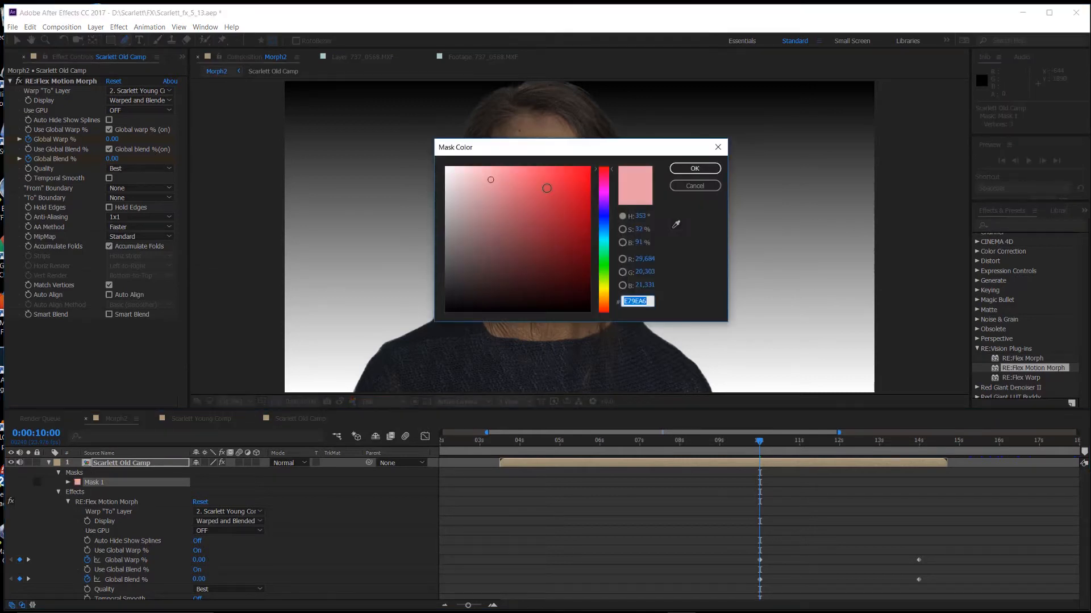
left_click_drag(546, 179, 593, 168)
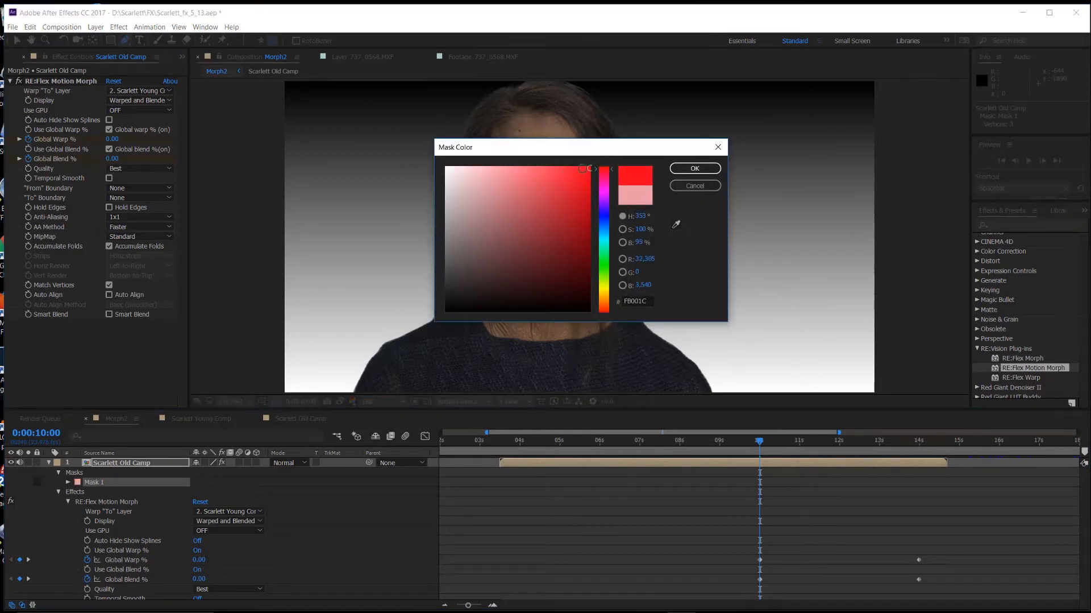
left_click(695, 168)
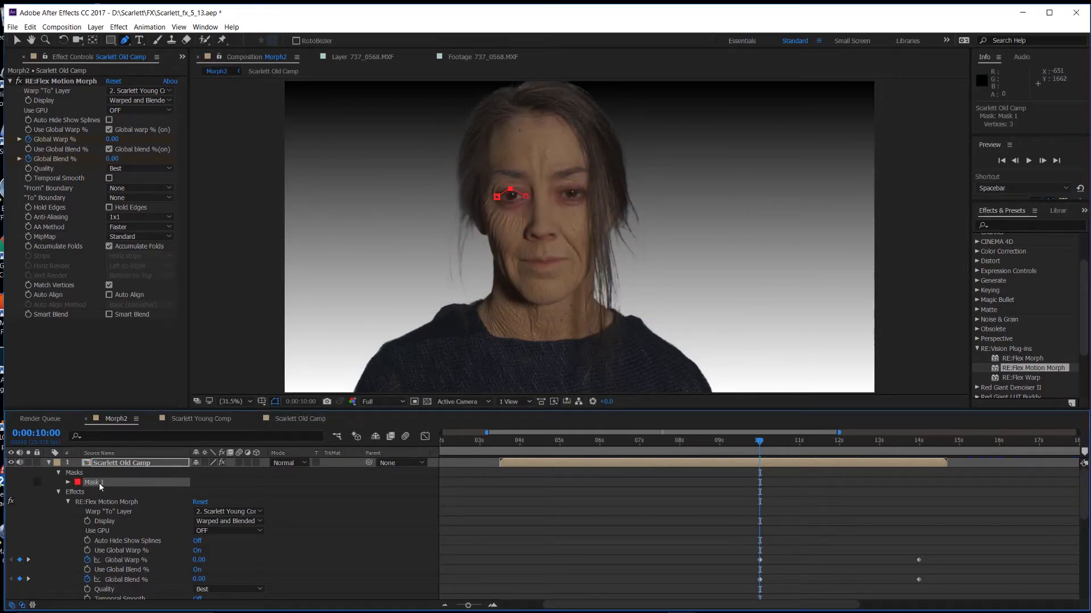
Rename the red eye mask as Eye From
key("Return")
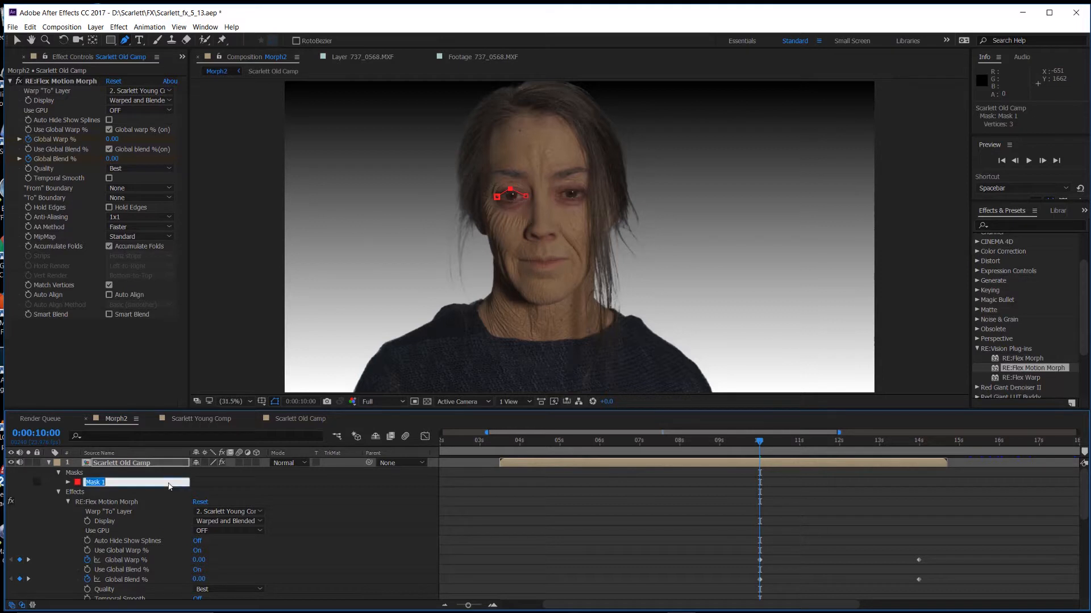
type("Eye From")
key("Return")
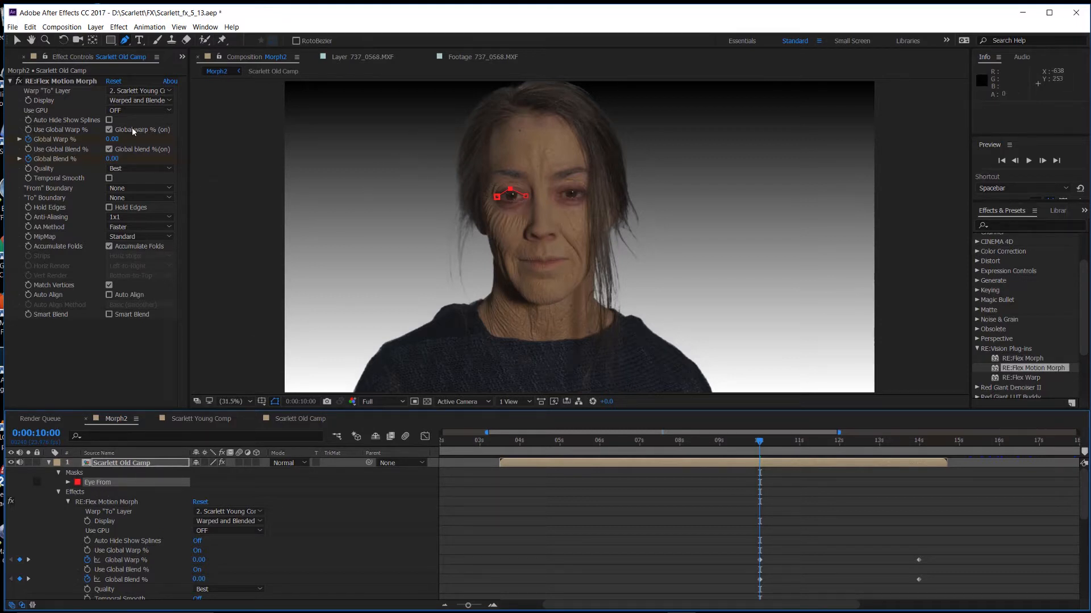
View the morph effect's UNwarped "From" image and set its Display to UNwarped "To", leaving the mask colour as is
left_click(124, 102)
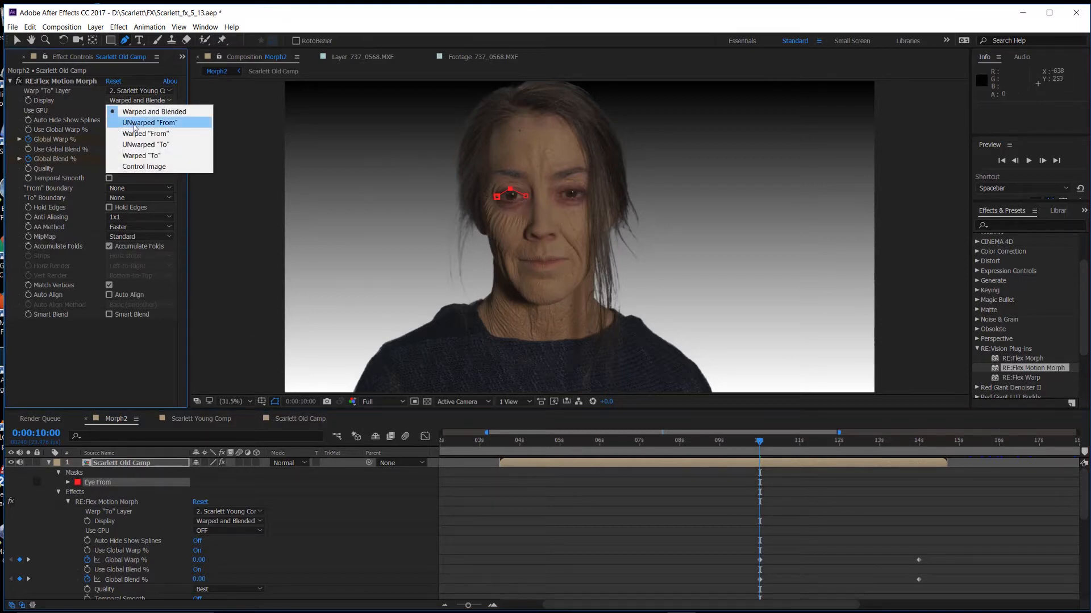
left_click(135, 123)
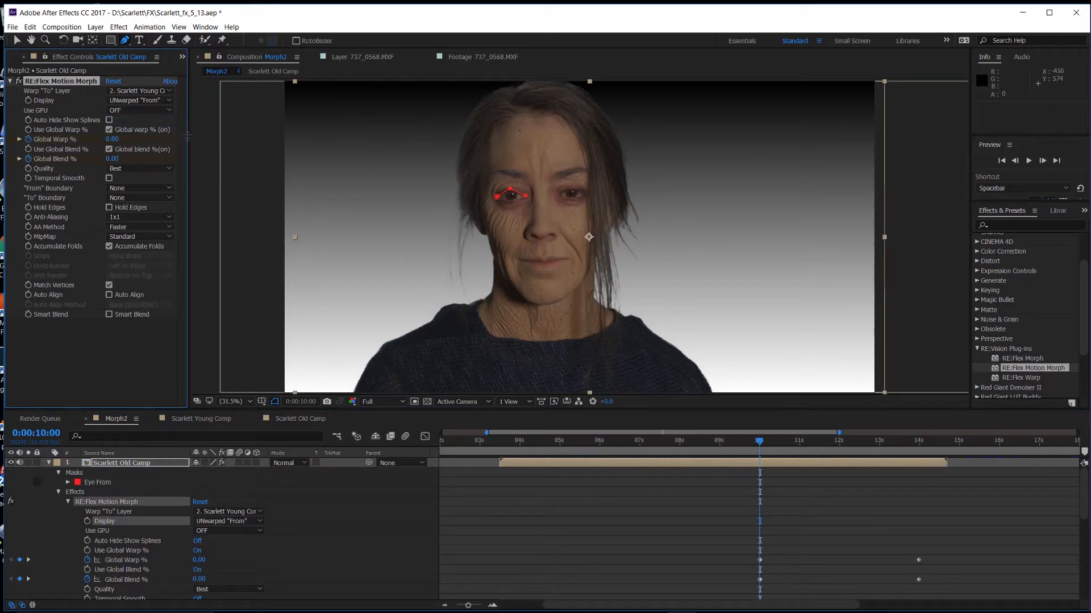
left_click(125, 101)
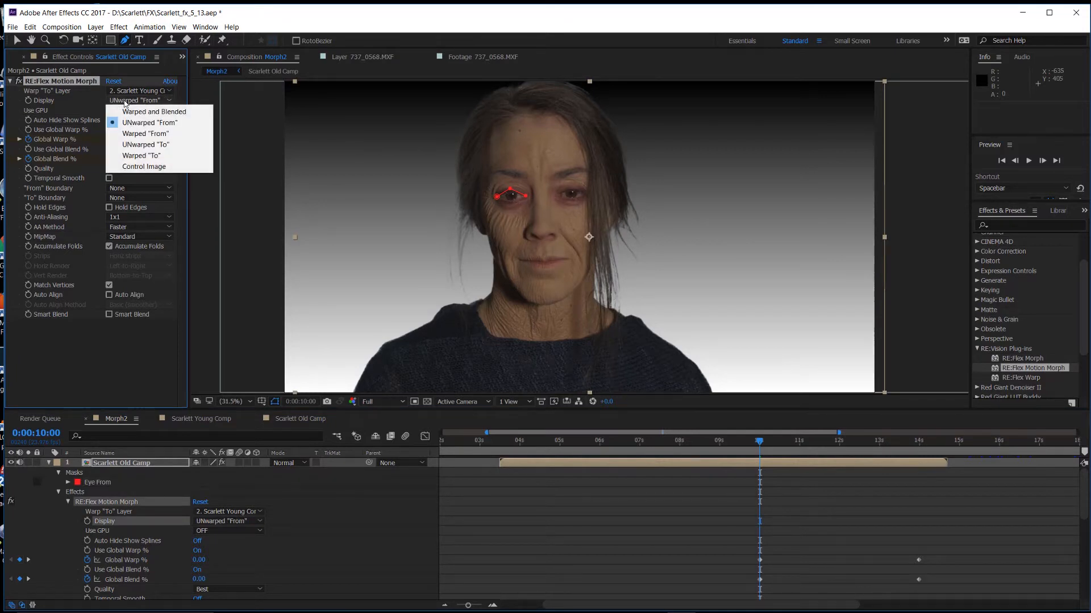
left_click(125, 145)
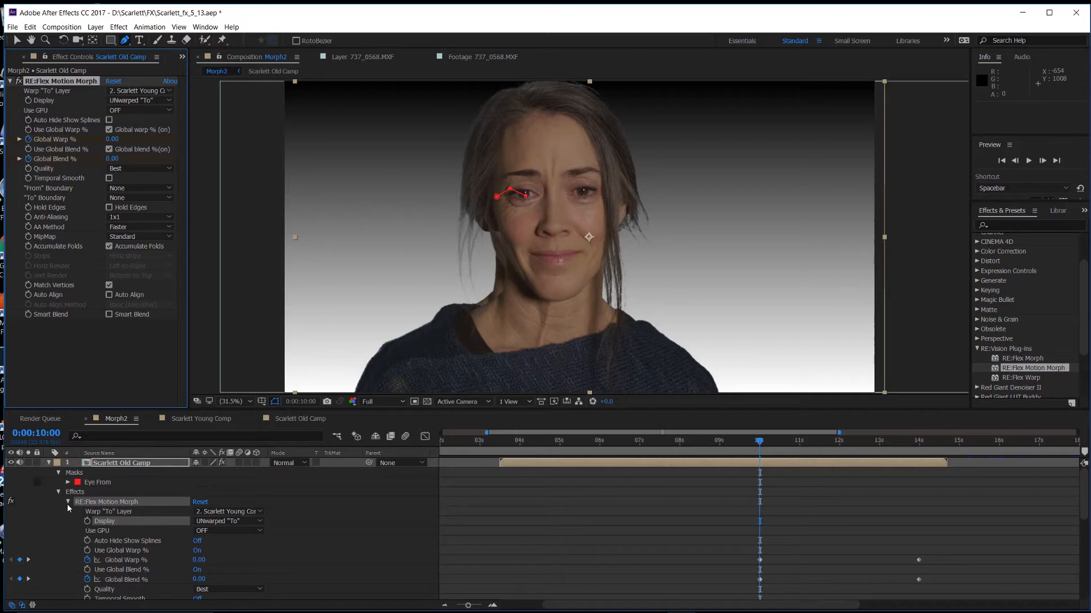
left_click(78, 482)
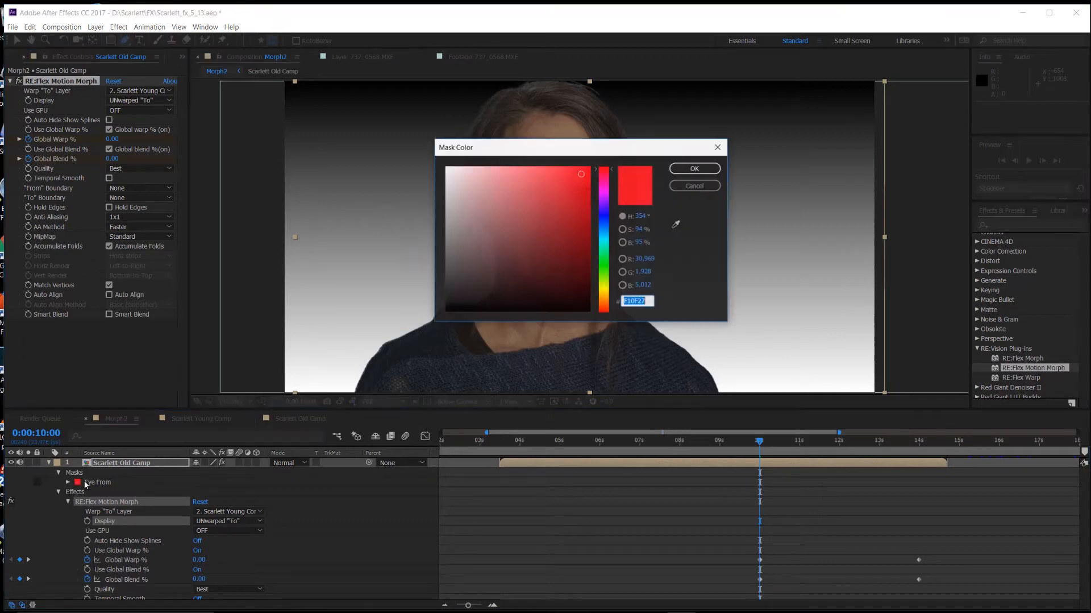
left_click(711, 188)
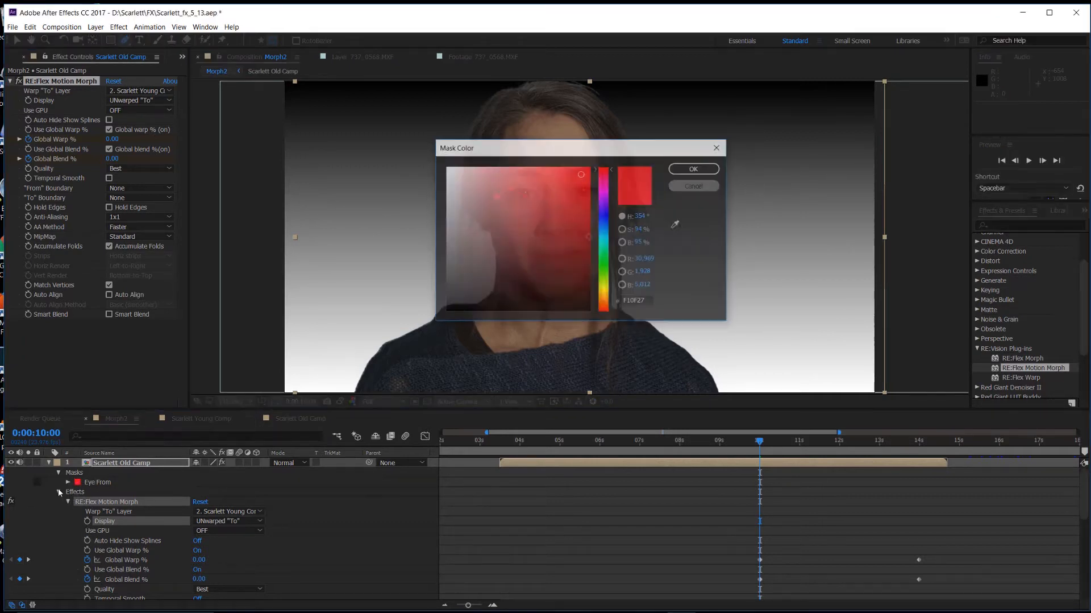
Duplicate the Eye From mask and rename the copy as Eye To
left_click(102, 482)
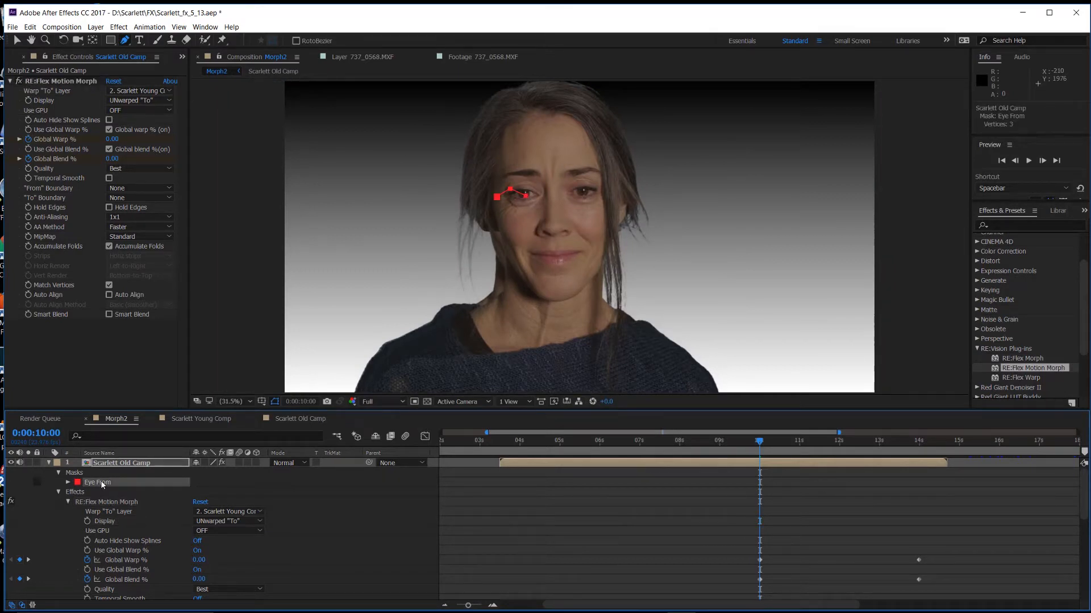
key("ctrl+d")
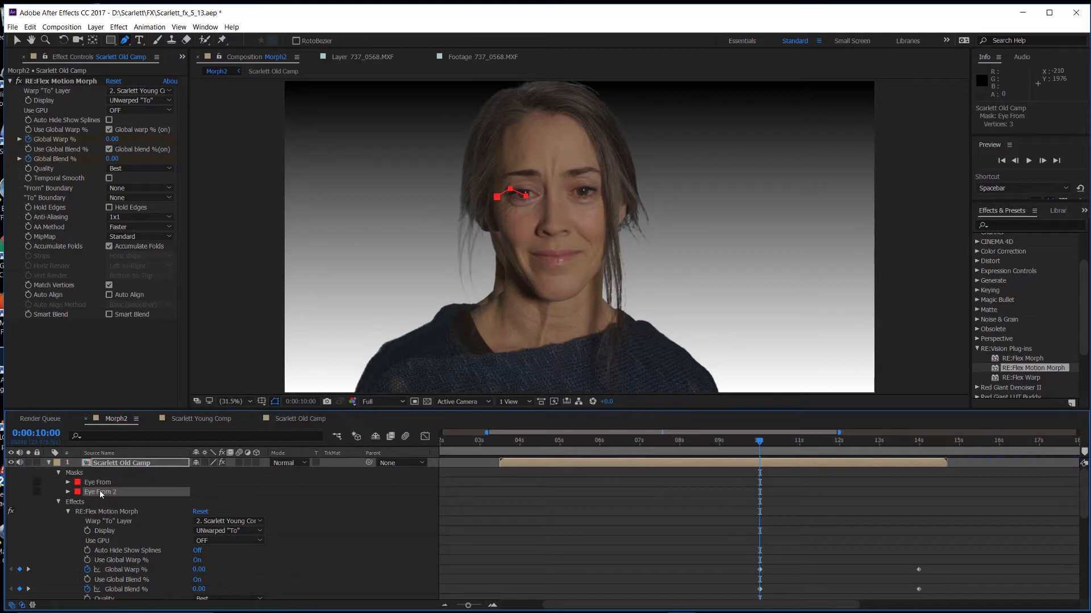
key("Return")
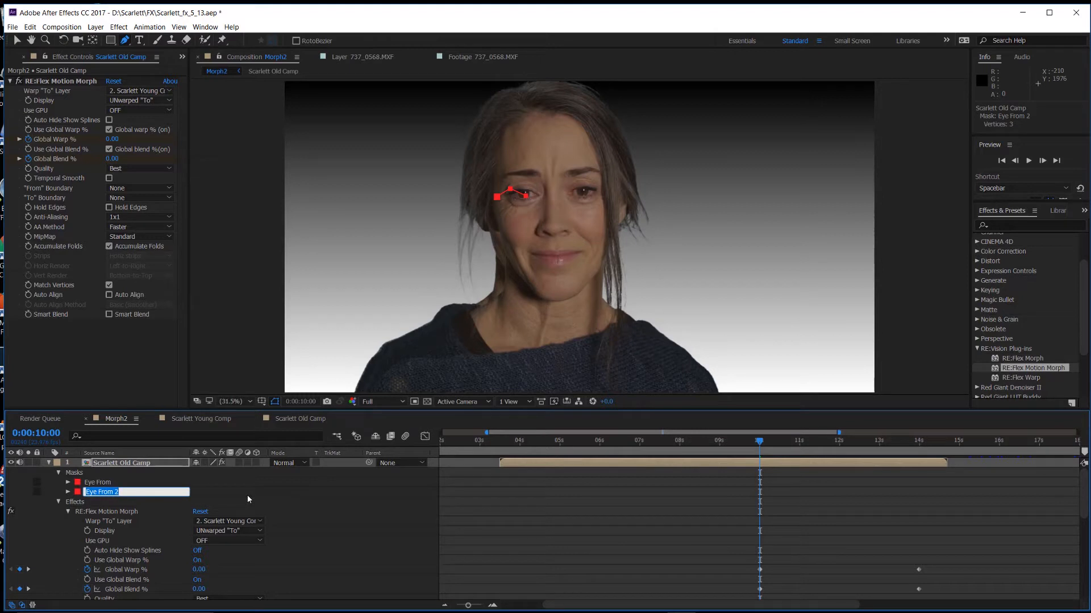
left_click(124, 492)
key("BackSpace")
key("BackSpace")
key("BackSpace")
key("BackSpace")
key("BackSpace")
key("BackSpace")
type("T")
type("w")
key("BackSpace")
type("o")
key("Return")
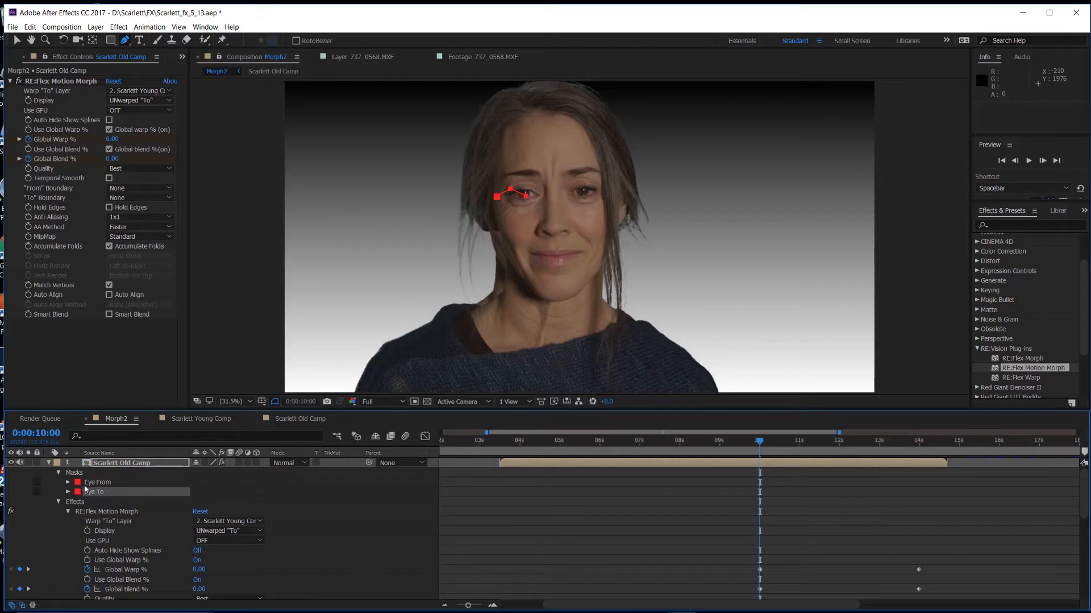
Rename the Eye From mask as Right Eye From
left_click(95, 484)
key("Return")
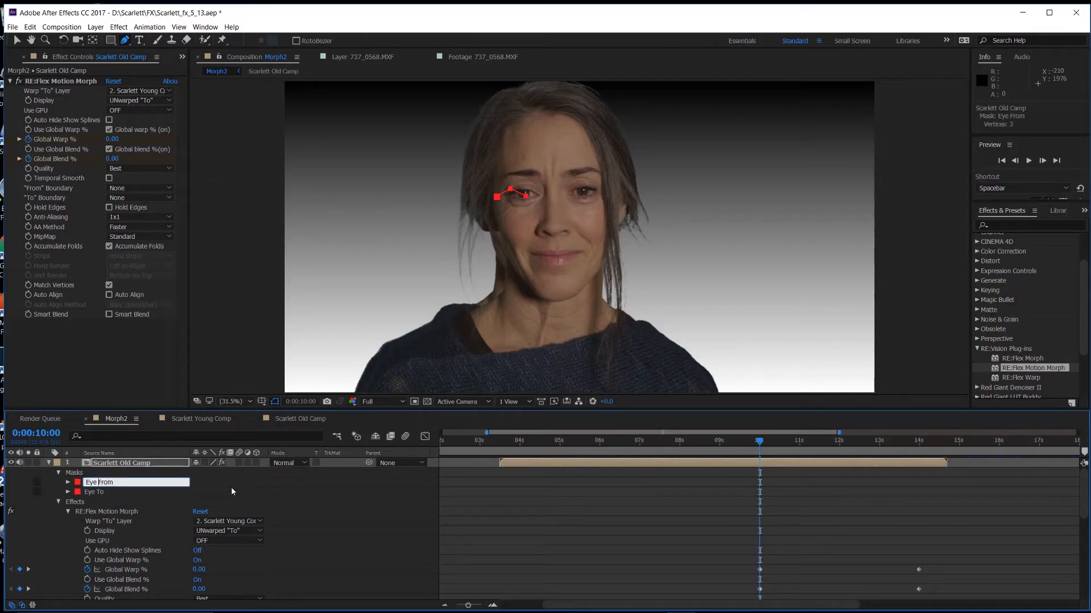
key("BackSpace")
key("BackSpace")
key("BackSpace")
key("BackSpace")
type("ight Eye")
Rename the Eye To mask as Right Eye To and deselect everything
left_click(97, 491)
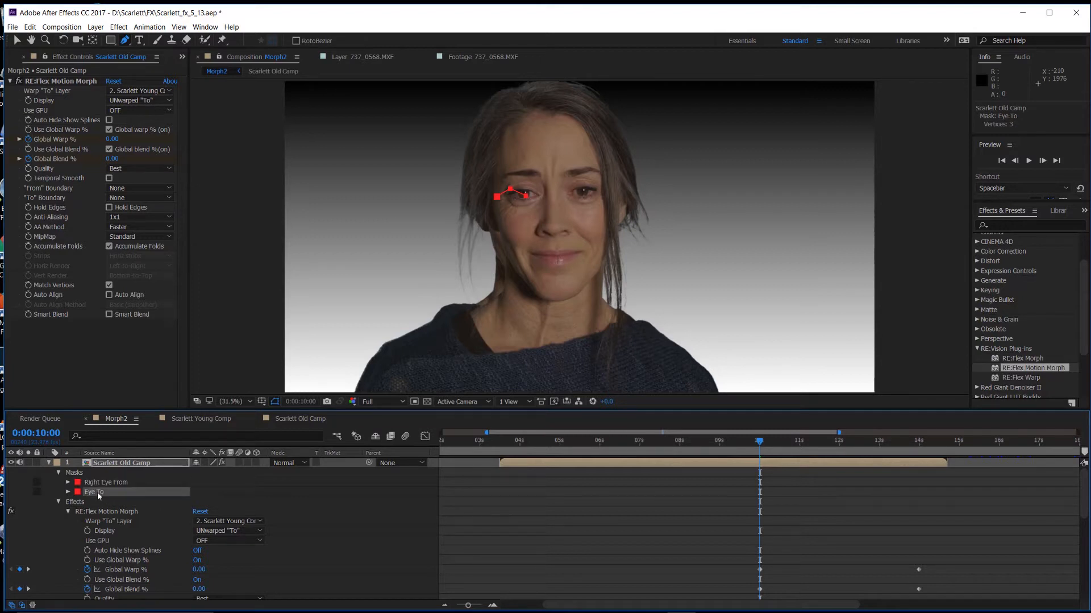
key("Return")
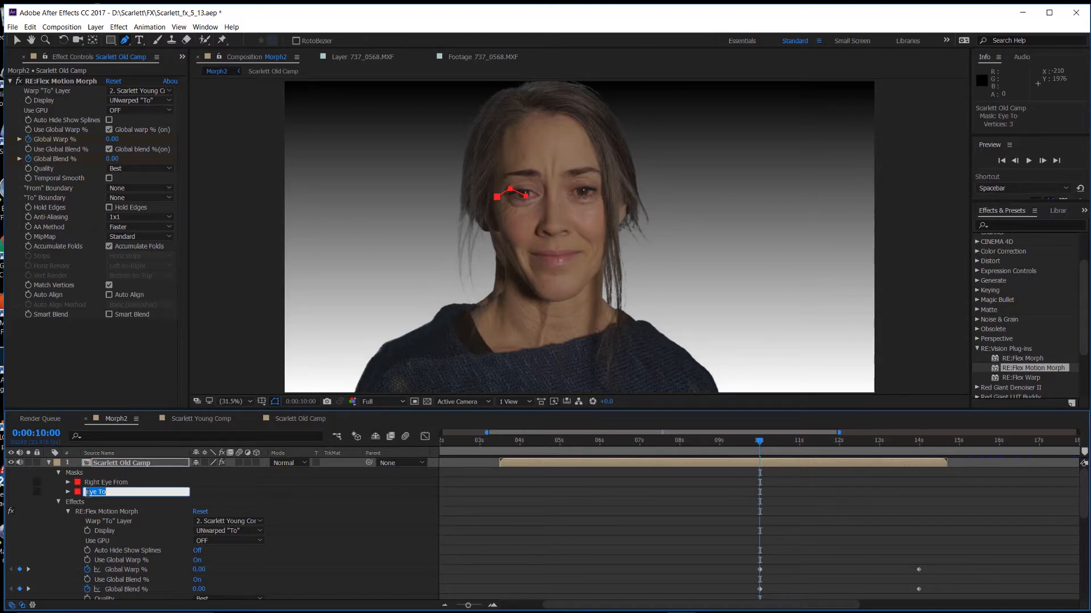
left_click(85, 491)
type("Right")
key("Return")
key("F2")
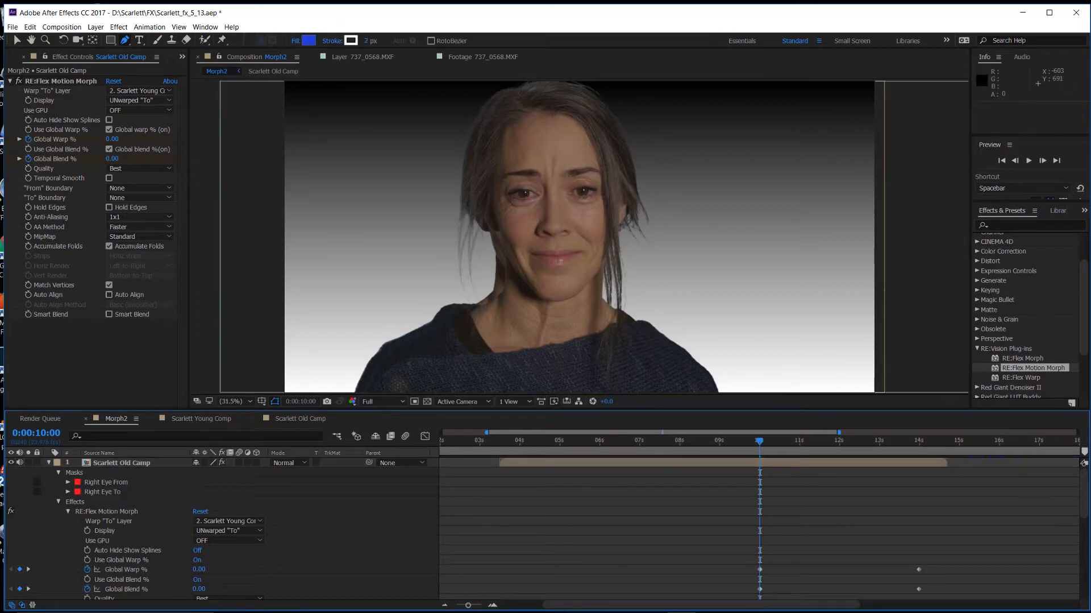
Change the Right Eye To mask's colour to yellow to tell it apart from the red From mask
left_click(76, 491)
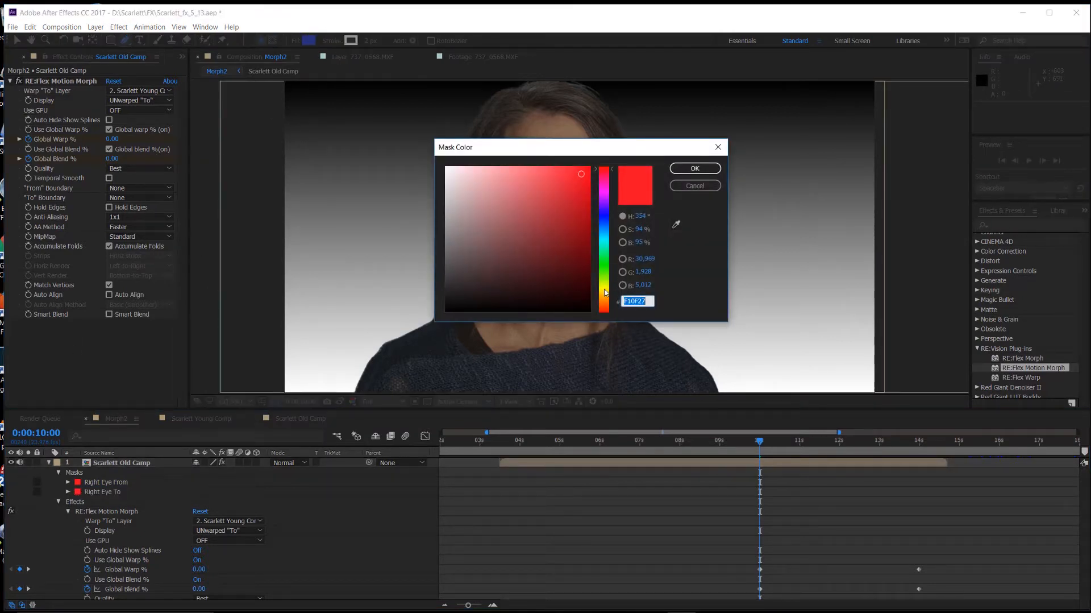
left_click(605, 290)
left_click(579, 179)
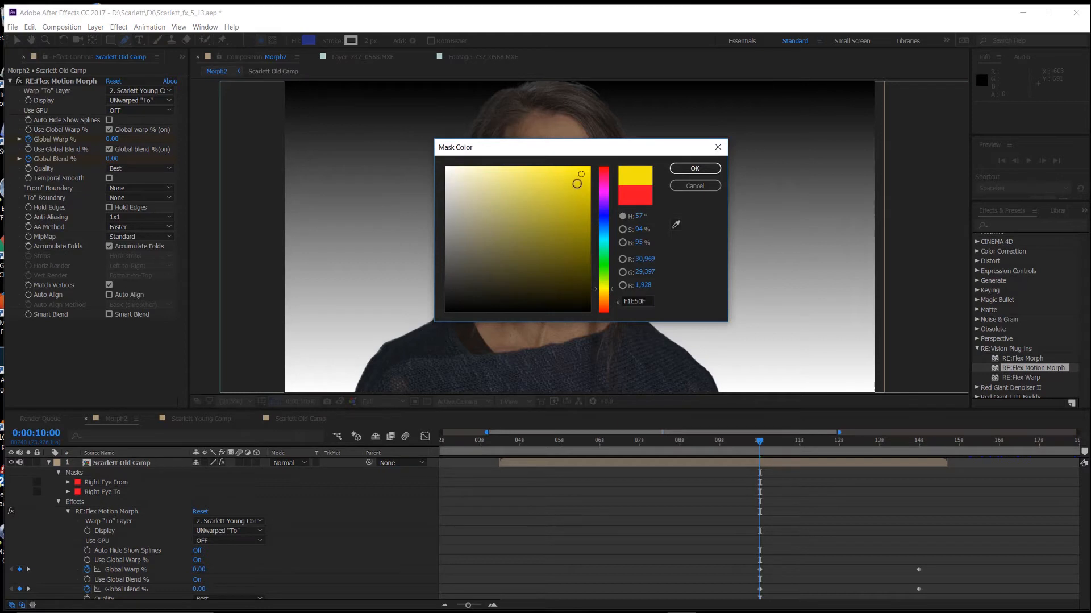
left_click(695, 168)
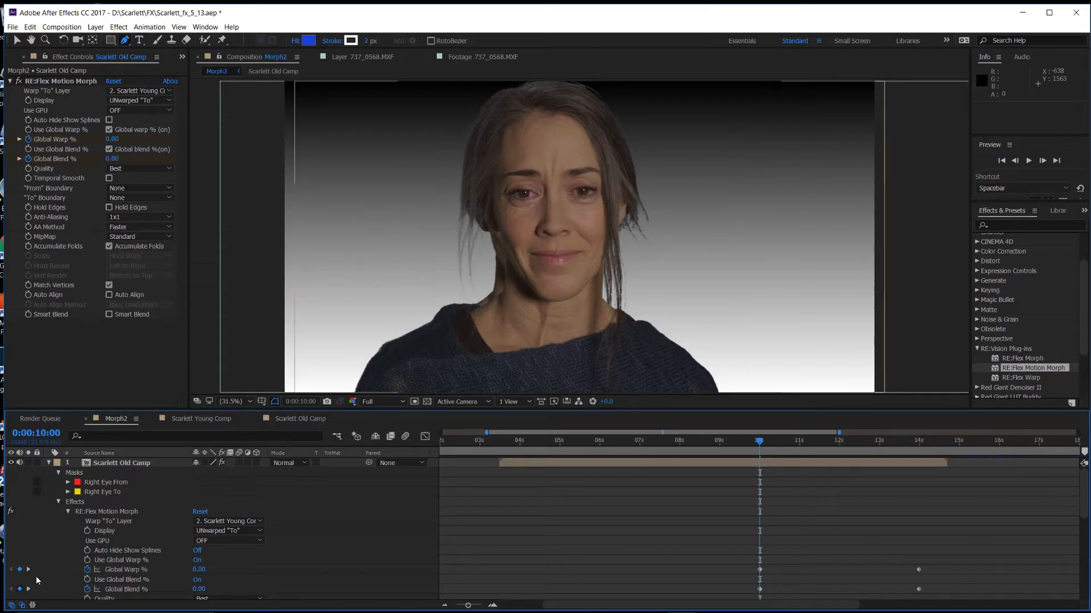
left_click(76, 473)
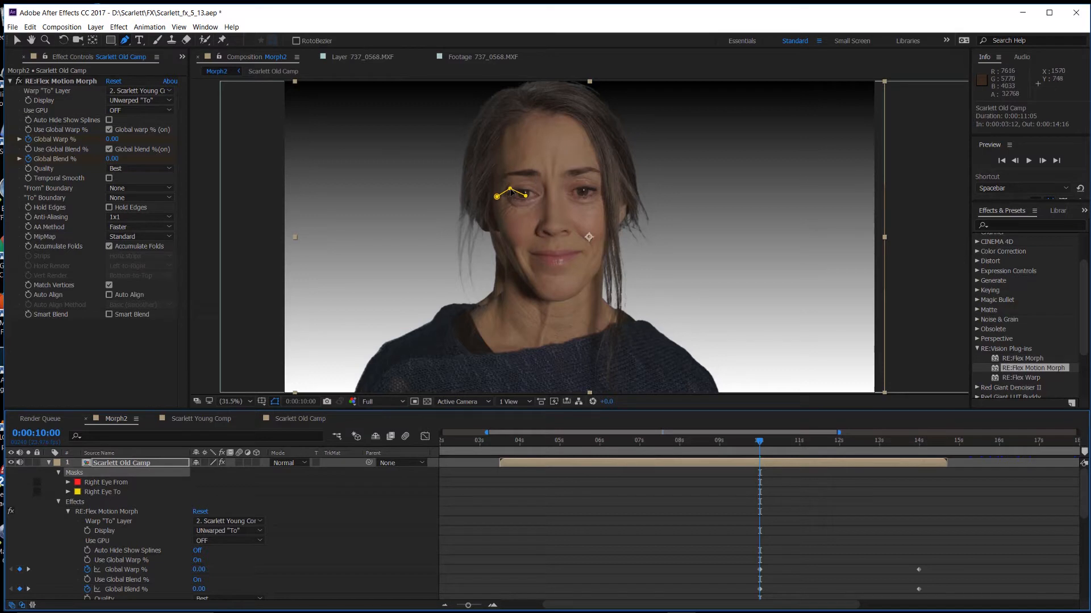
left_click(521, 191)
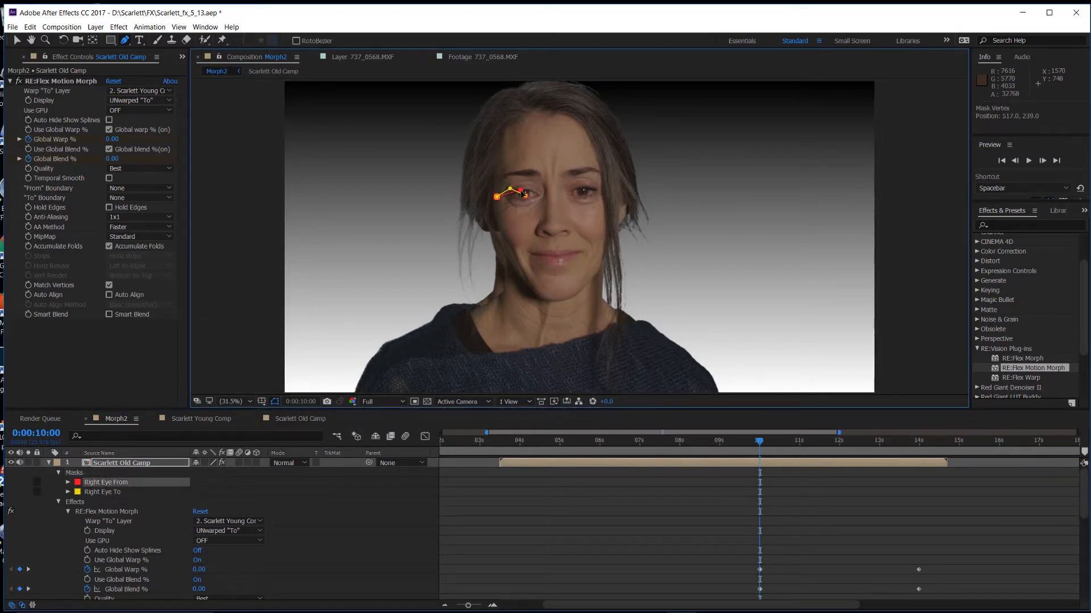
key("ctrl+z")
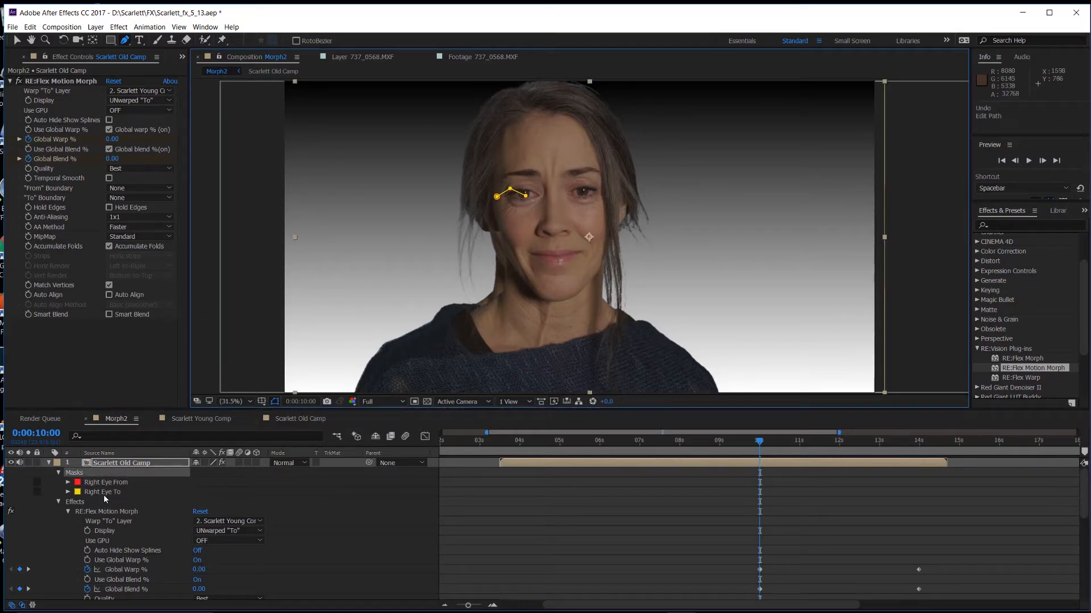
Move the whole Right Eye To mask onto the young face's upper eyelid at 0:00:10:00
left_click(103, 492)
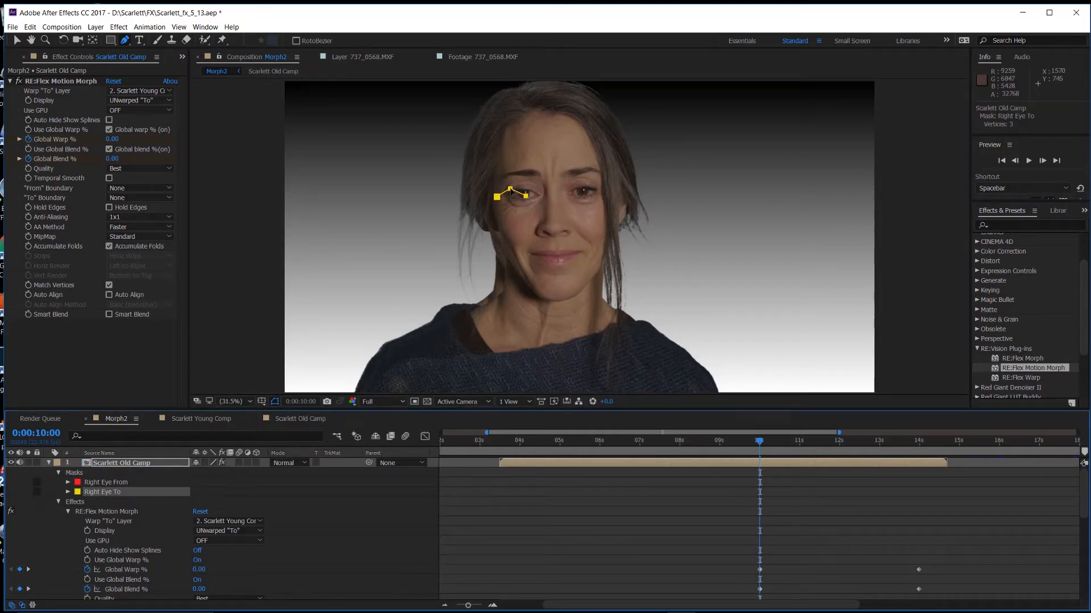
left_click_drag(511, 191, 524, 188)
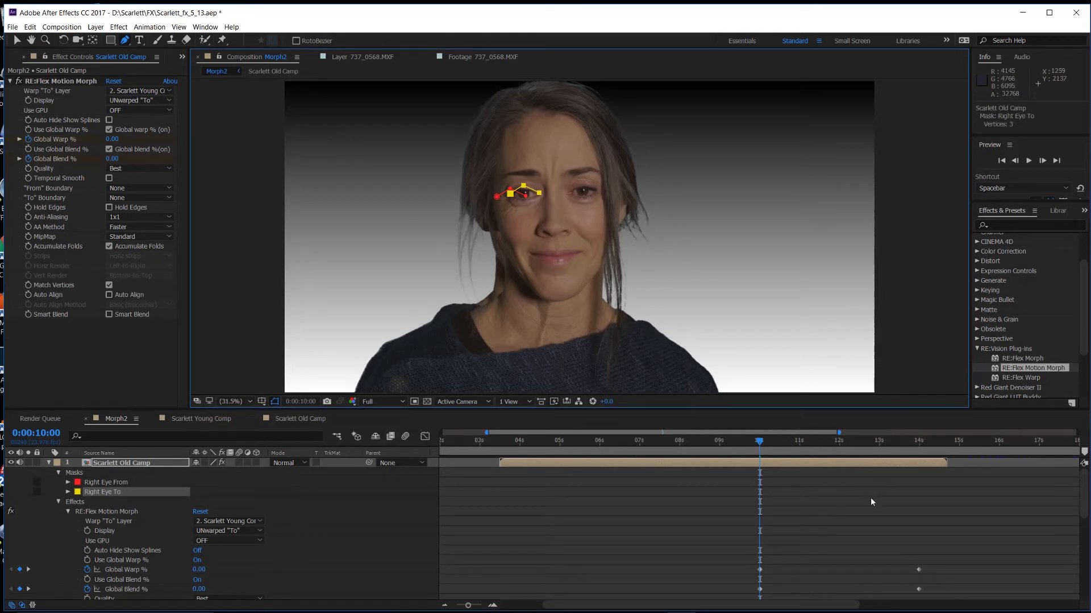
Start Mask Path keyframes for both Right Eye From and Right Eye To at 0:00:10:00
left_click(68, 493)
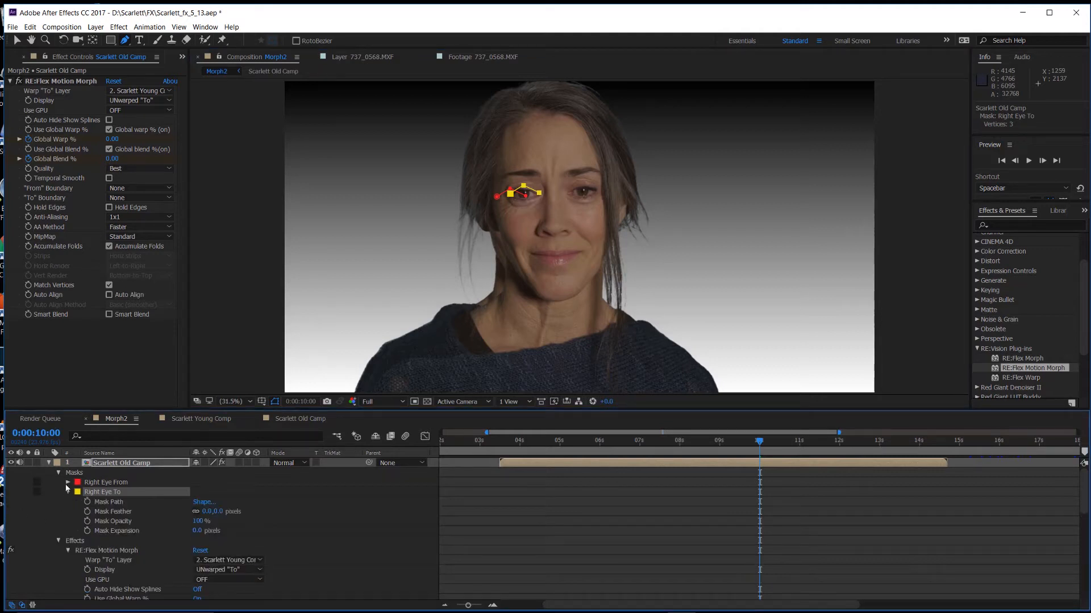
left_click(67, 482)
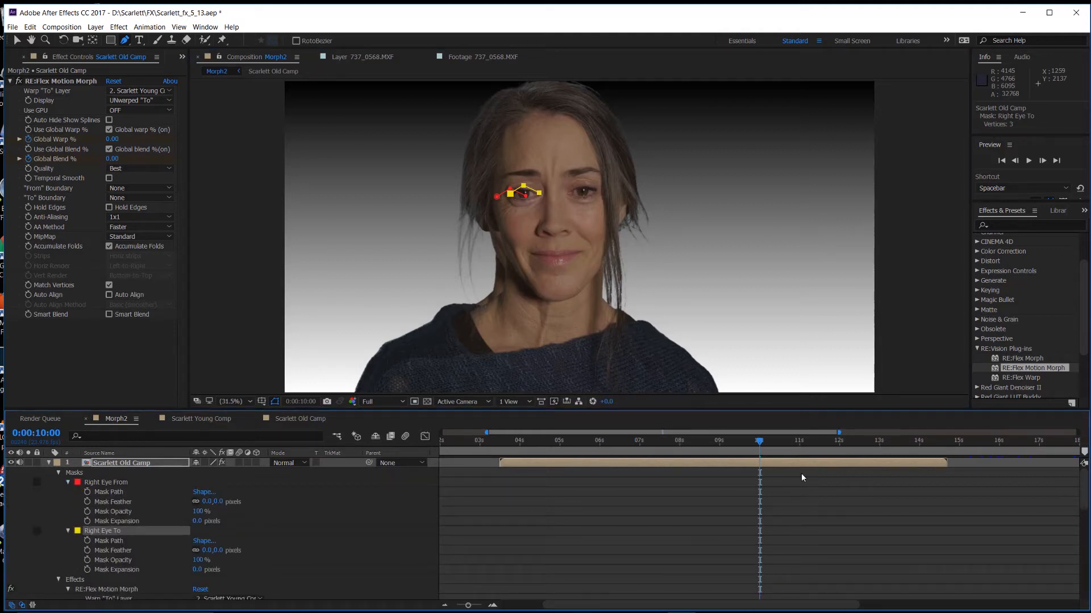
left_click(87, 491)
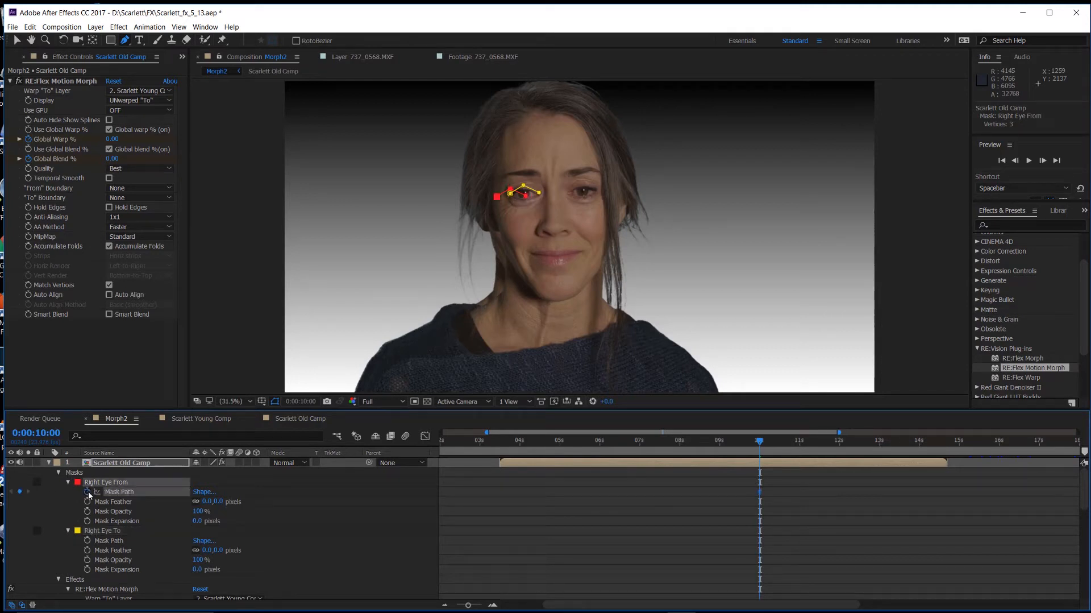
left_click(87, 540)
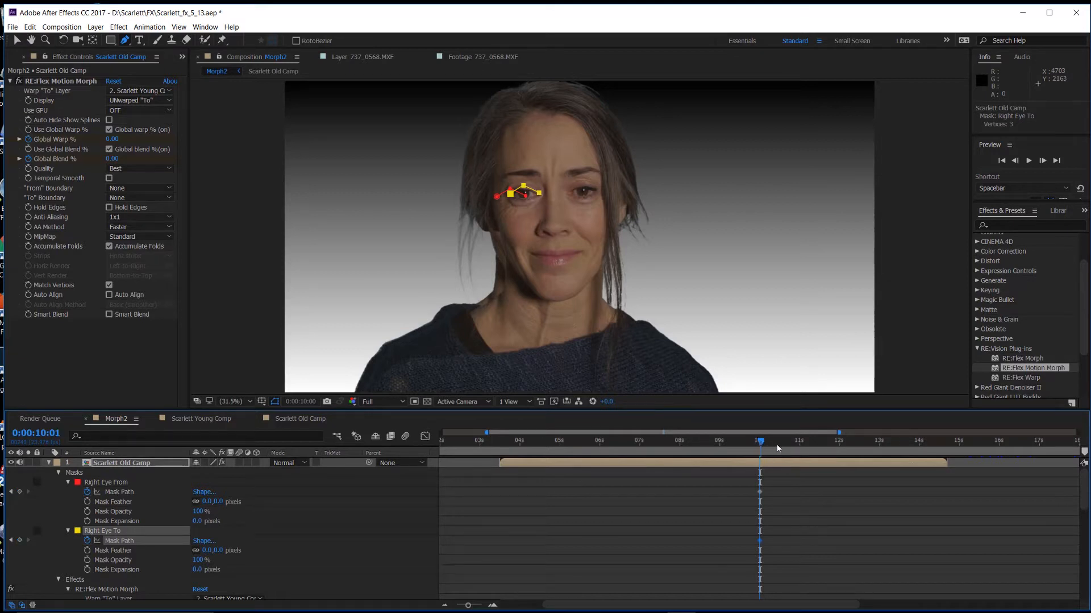
Add a Mask Path keyframe for Right Eye To at 0:00:14:00, in line with the end warp and blend keyframes
left_click_drag(759, 442, 920, 445)
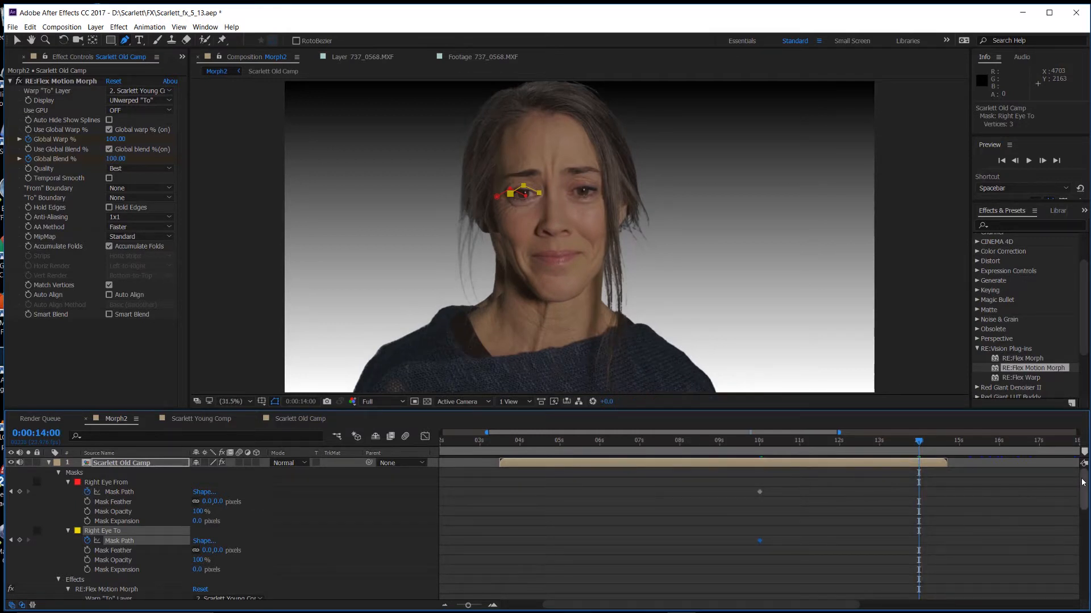
scroll(1079, 482, "down", 5)
scroll(1080, 482, "down", 1)
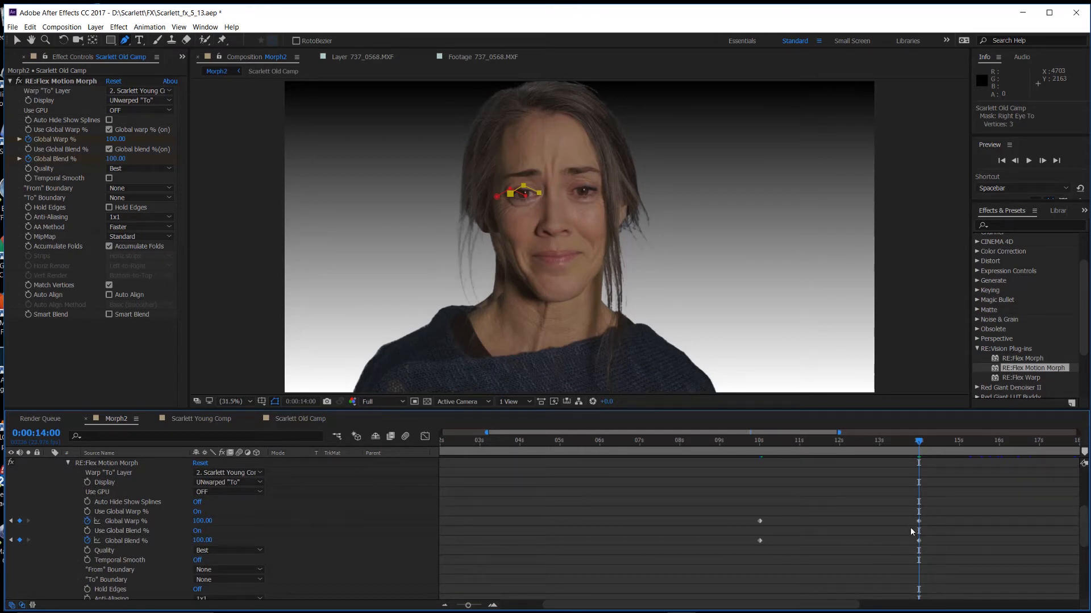
scroll(1087, 501, "up", 5)
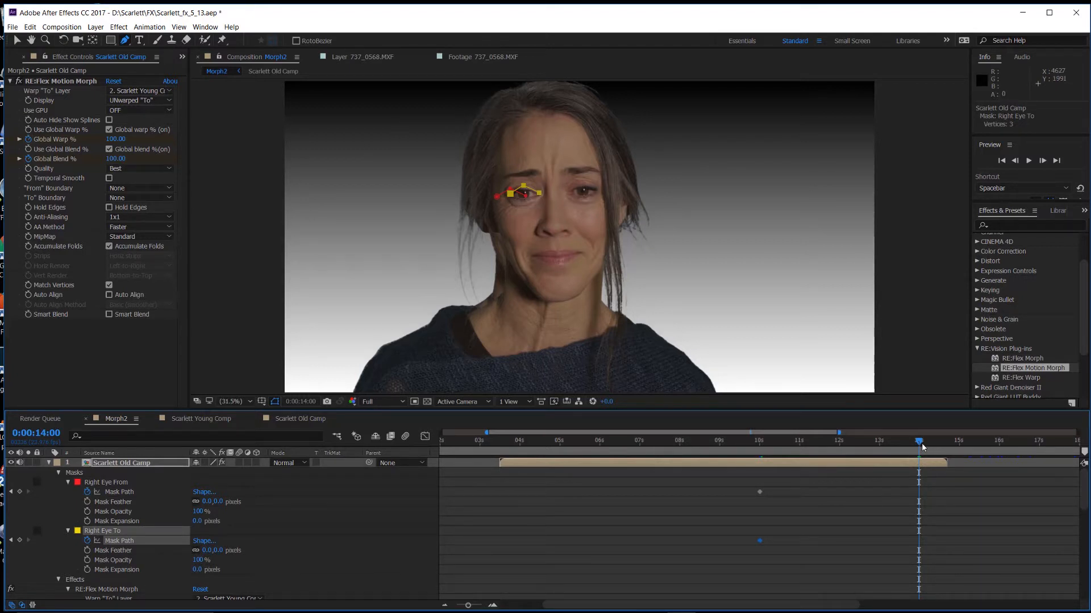
mouse_move(913, 441)
left_mouse_down()
mouse_move(870, 447)
mouse_move(919, 449)
left_mouse_up()
left_click(20, 540)
Set the morph Display to UNwarped "From" and move the Right Eye From mask onto the old face's eye at 0:00:14:00
left_click(151, 100)
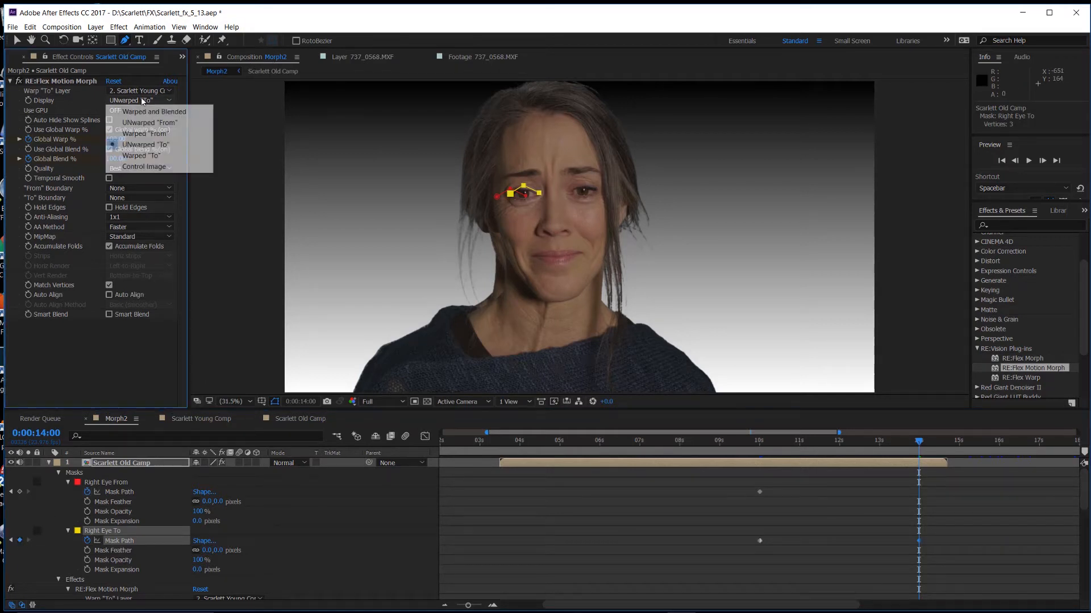
left_click(134, 123)
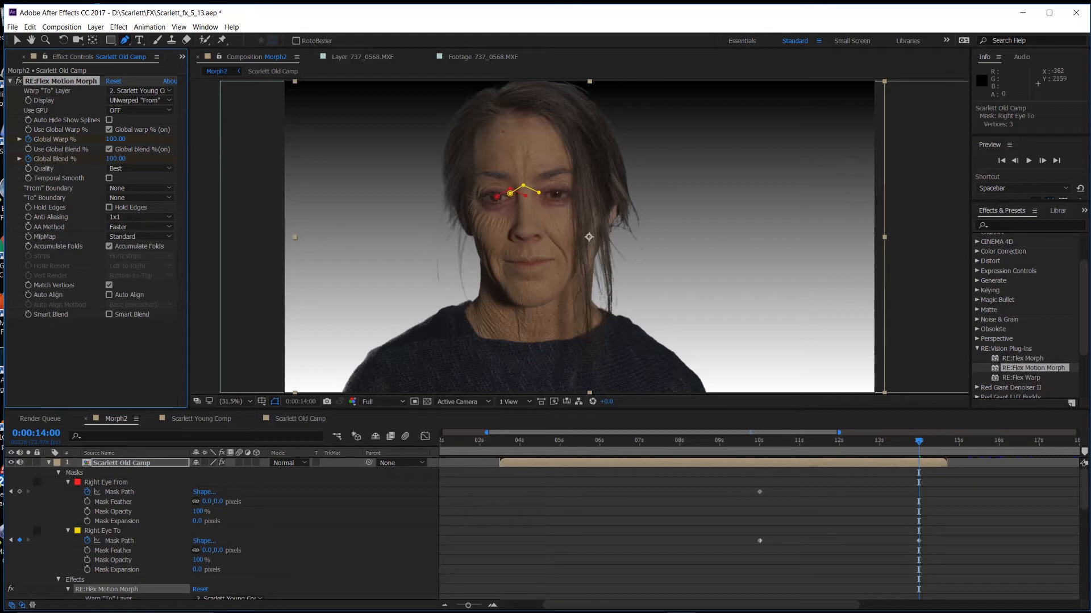
left_click(102, 484)
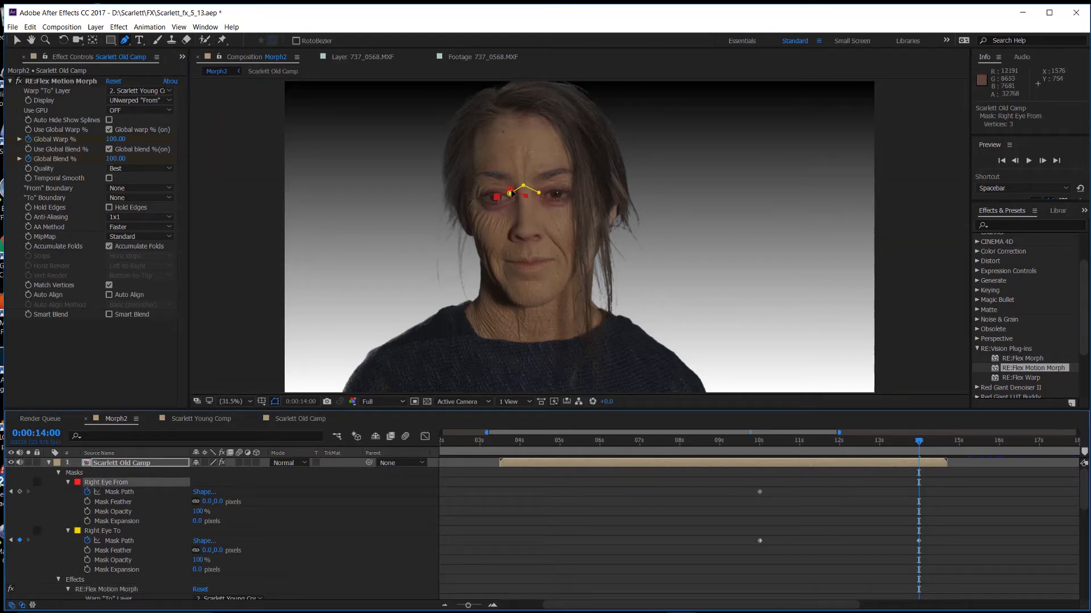
left_click_drag(510, 193, 497, 194)
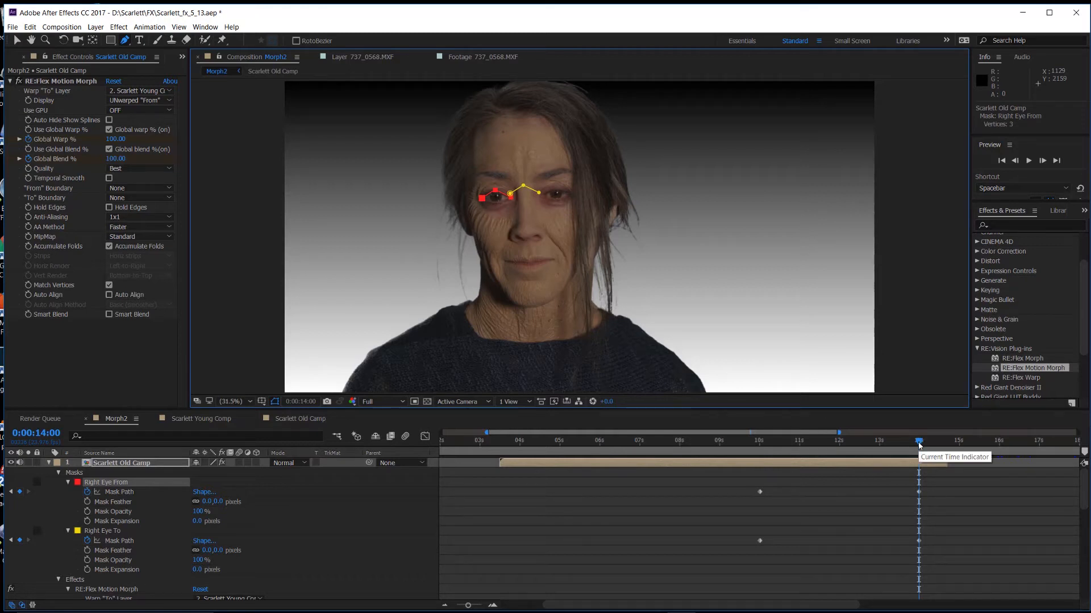
Reposition the Right Eye From mask over the old face's eye at 0:00:12:00
left_click_drag(884, 445, 817, 457)
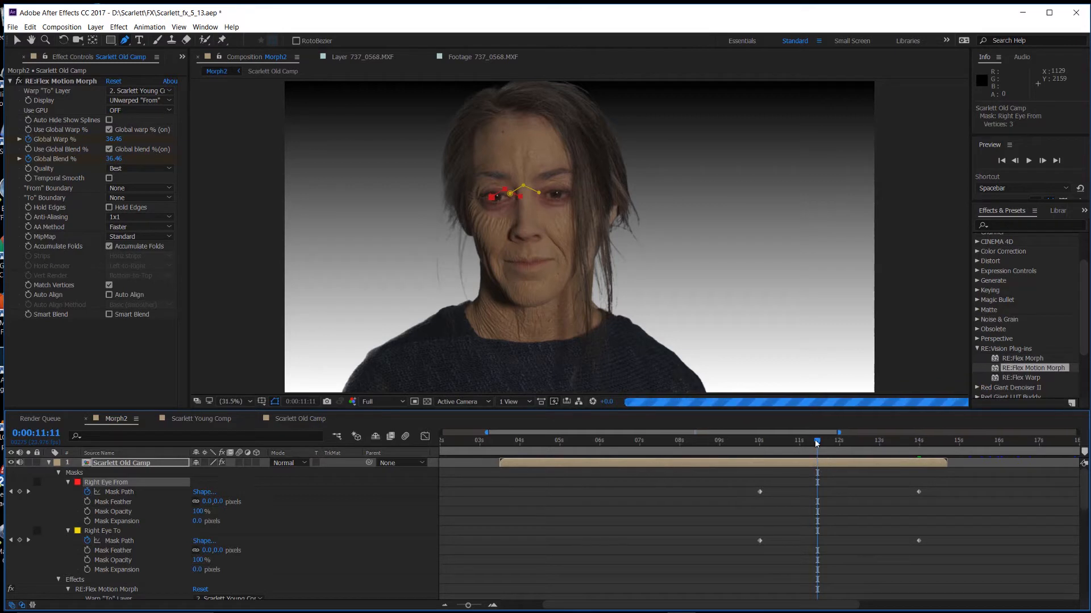
left_click_drag(816, 439, 838, 442)
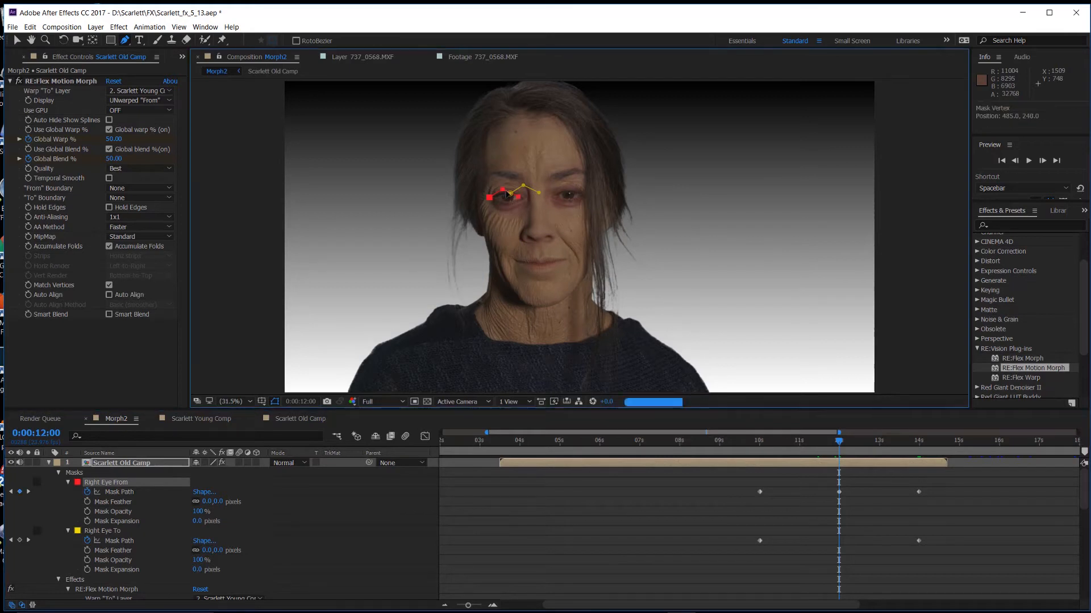
left_click_drag(503, 191, 507, 193)
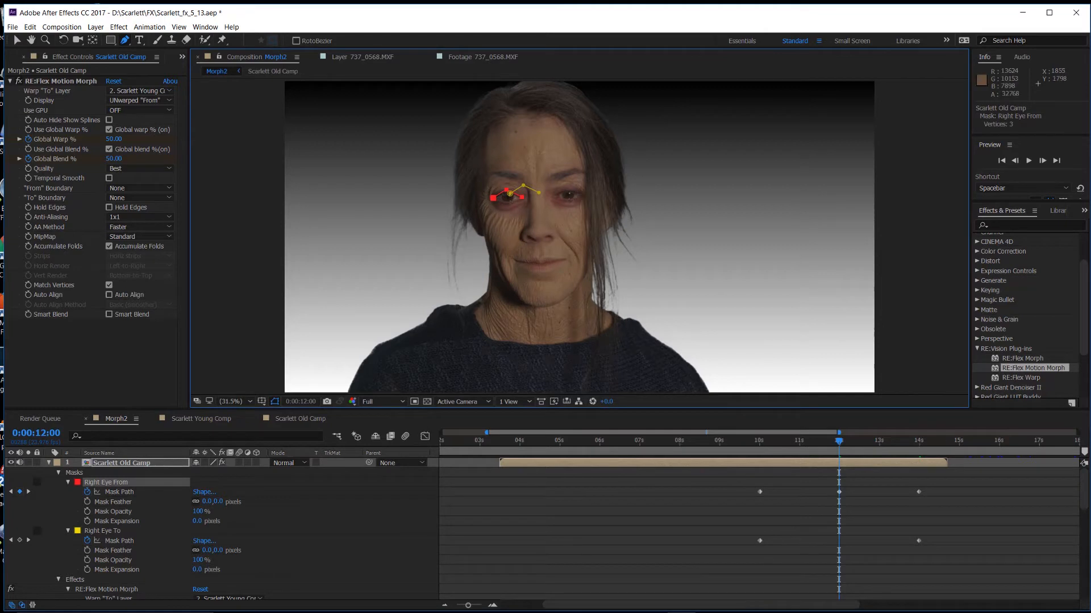
Set the morph Display to UNwarped "To" and fit the Right Eye To mask's three vertices to the young eye at 0:00:12:00
left_click(130, 100)
left_click(120, 144)
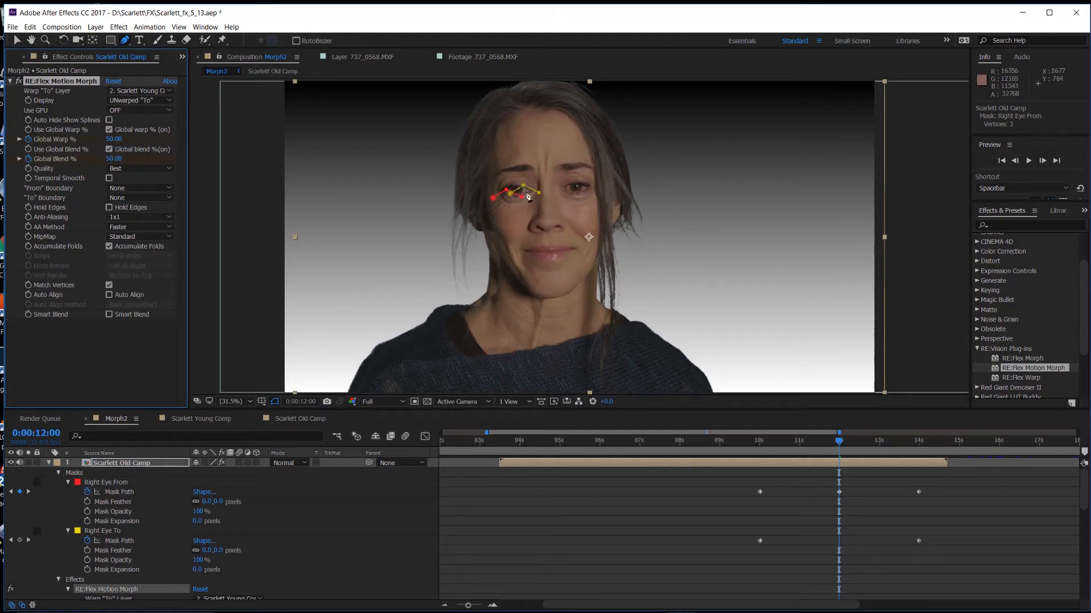
left_click_drag(523, 186, 515, 185)
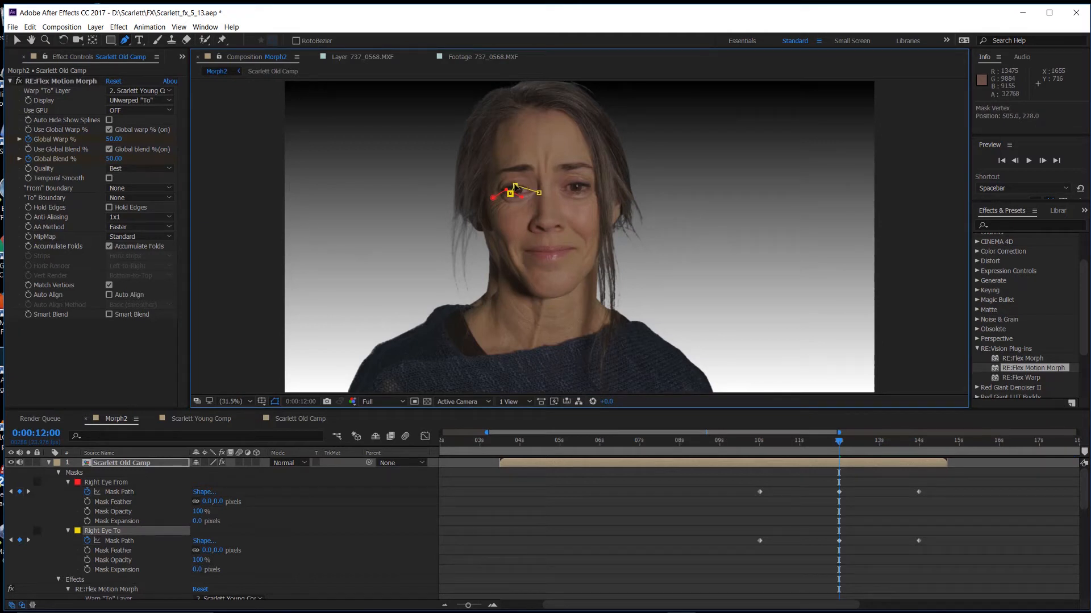
left_click_drag(515, 185, 515, 185)
key("ctrl+z")
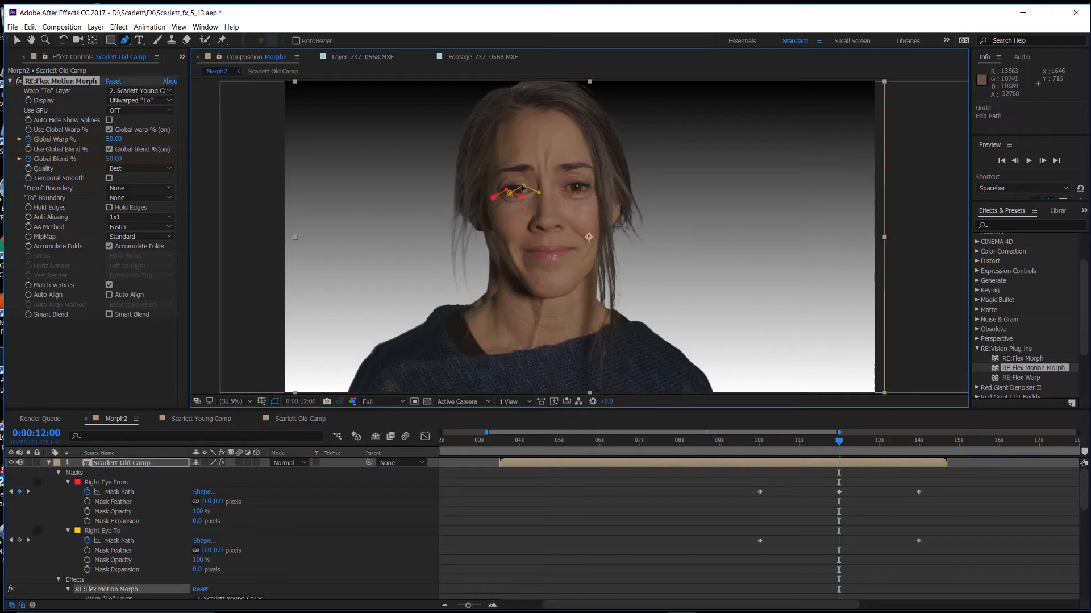
left_click_drag(523, 187, 504, 189)
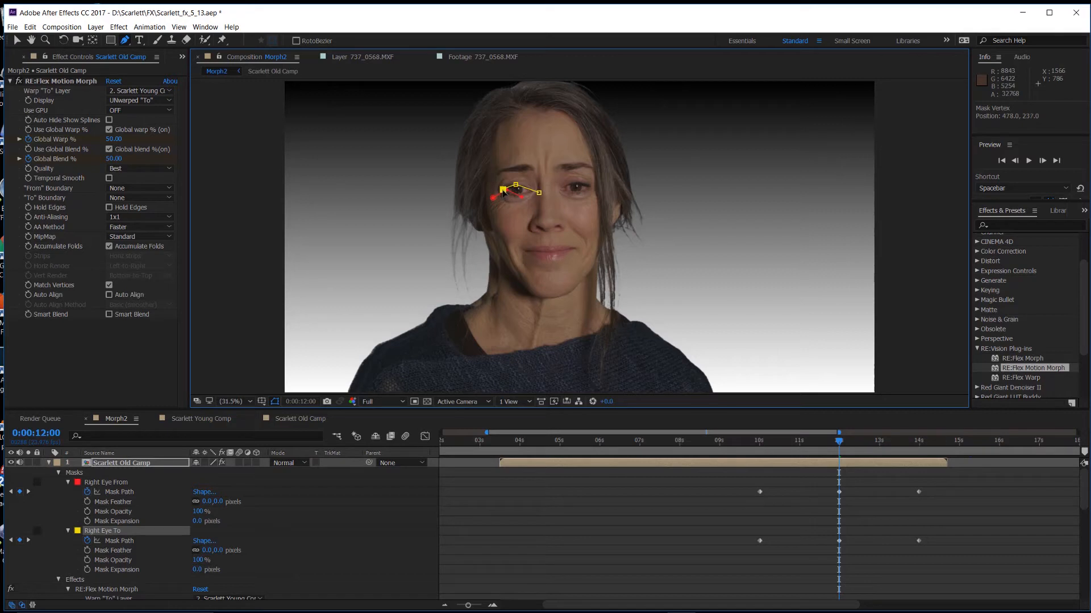
left_click(541, 195)
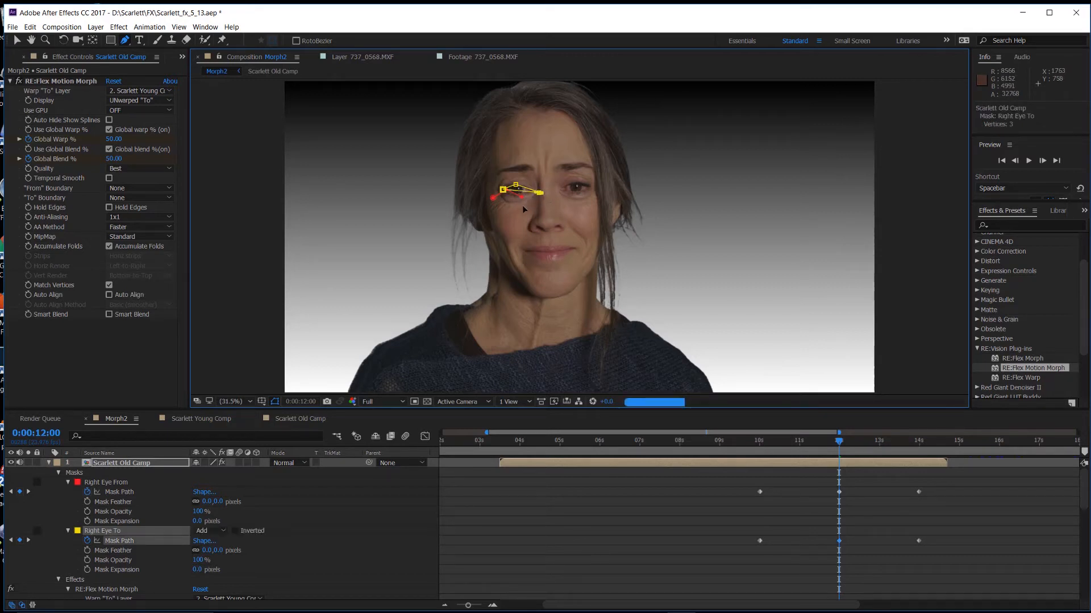
key("ctrl+z")
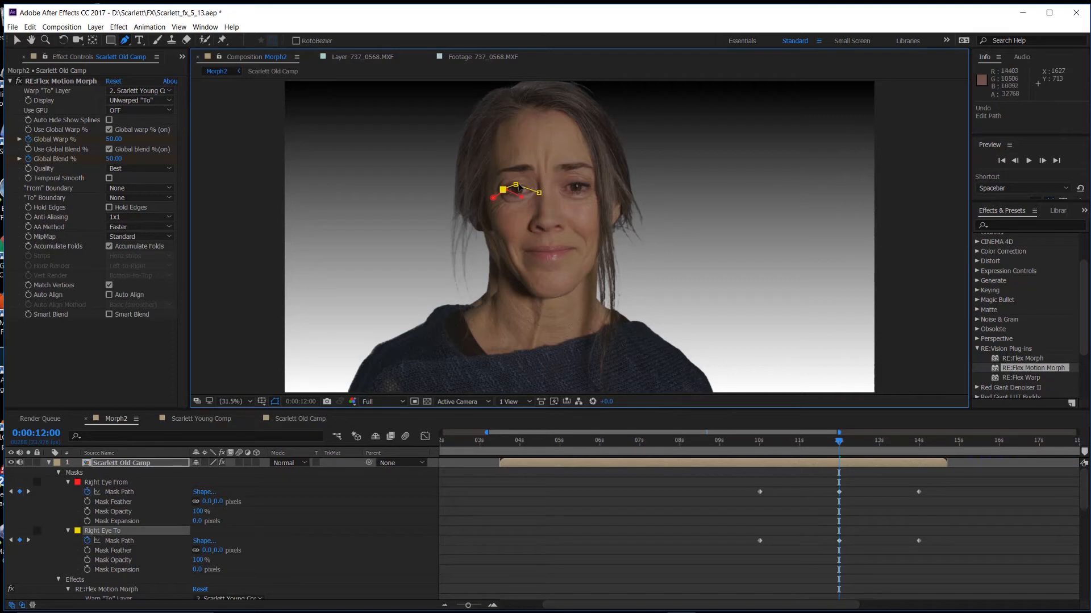
left_click_drag(515, 185, 517, 185)
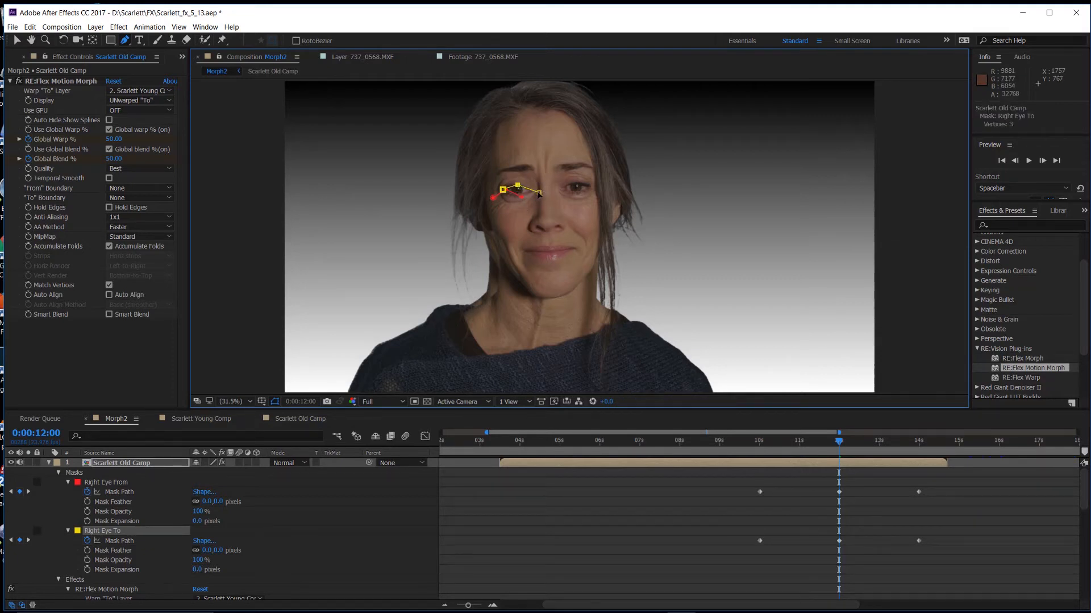
left_click_drag(539, 192, 531, 191)
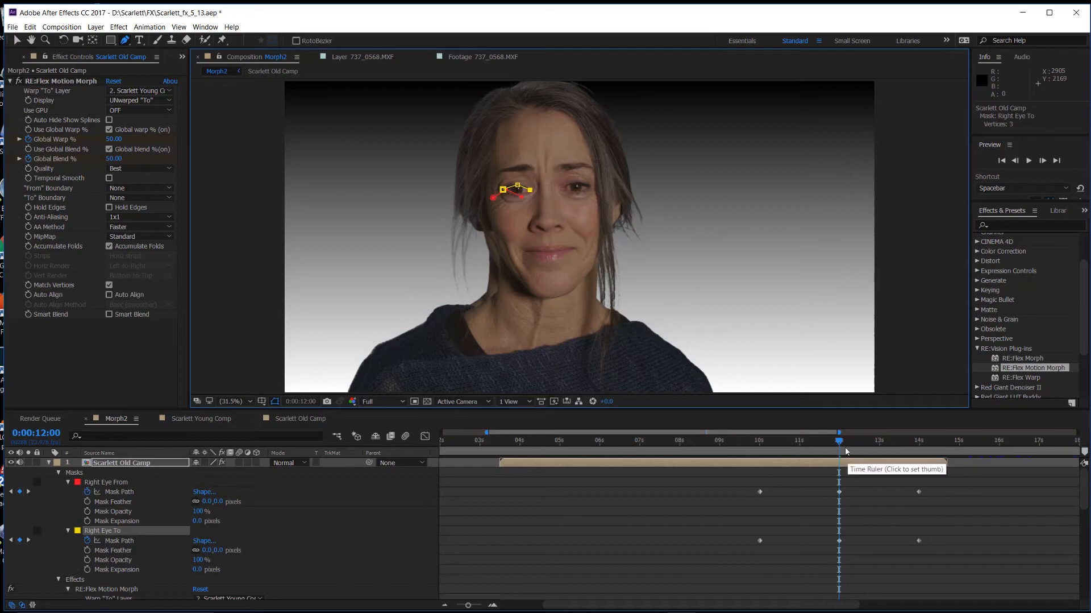
Refine the Right Eye To mask's inner-corner and top vertices on the young eye at 0:00:13:01
left_click_drag(839, 449, 883, 445)
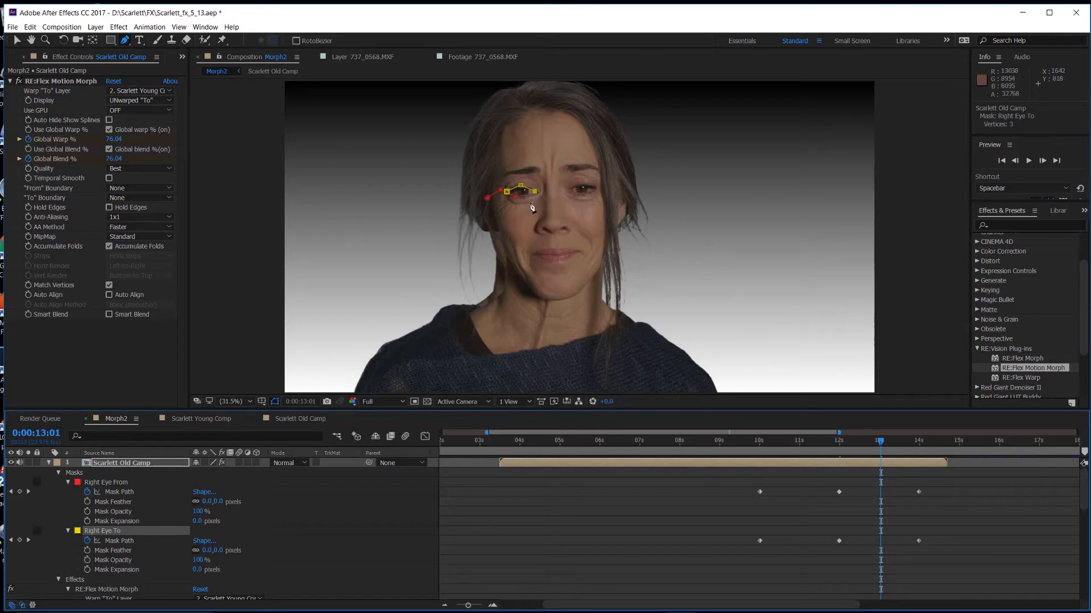
left_click(128, 100)
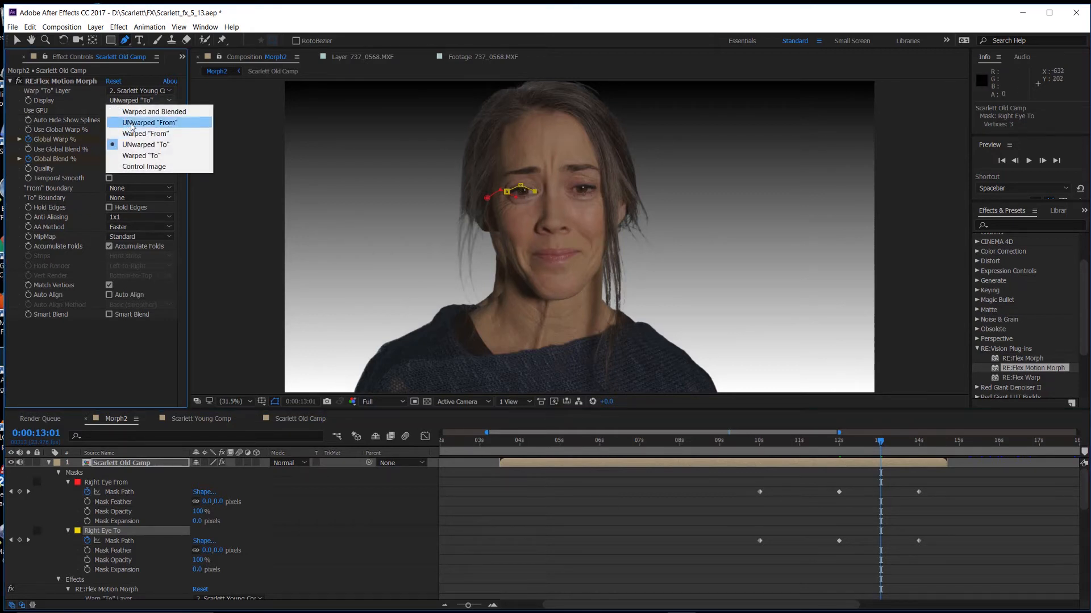
left_click(533, 190)
left_click_drag(533, 190, 536, 192)
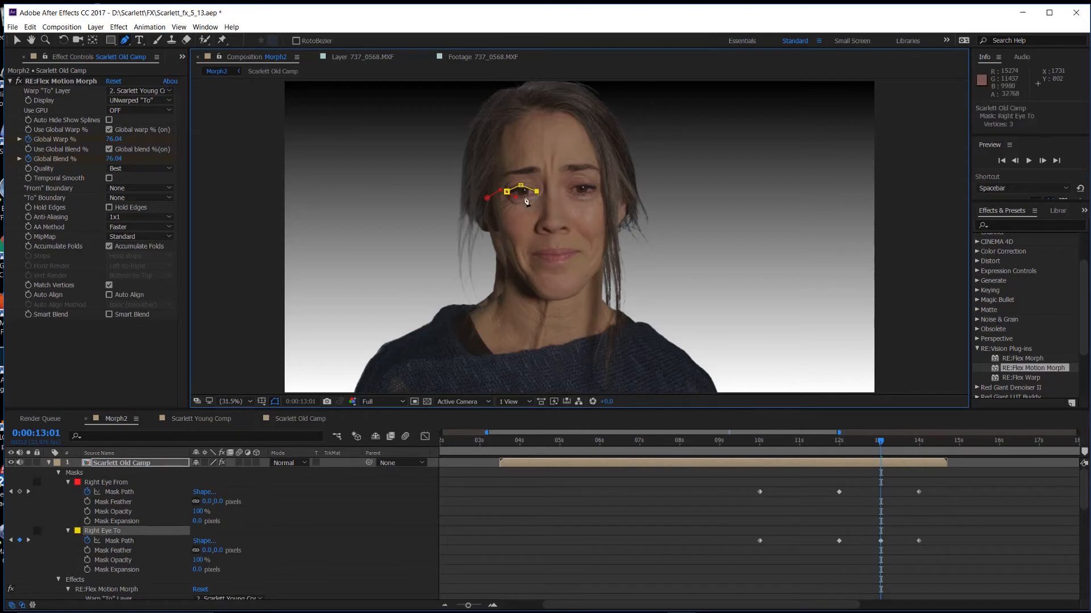
left_click(521, 186)
Set the morph Display to UNwarped "From" and refit the Right Eye From mask's vertices to the old face's eye at 0:00:13:01
left_click(139, 100)
left_click(136, 123)
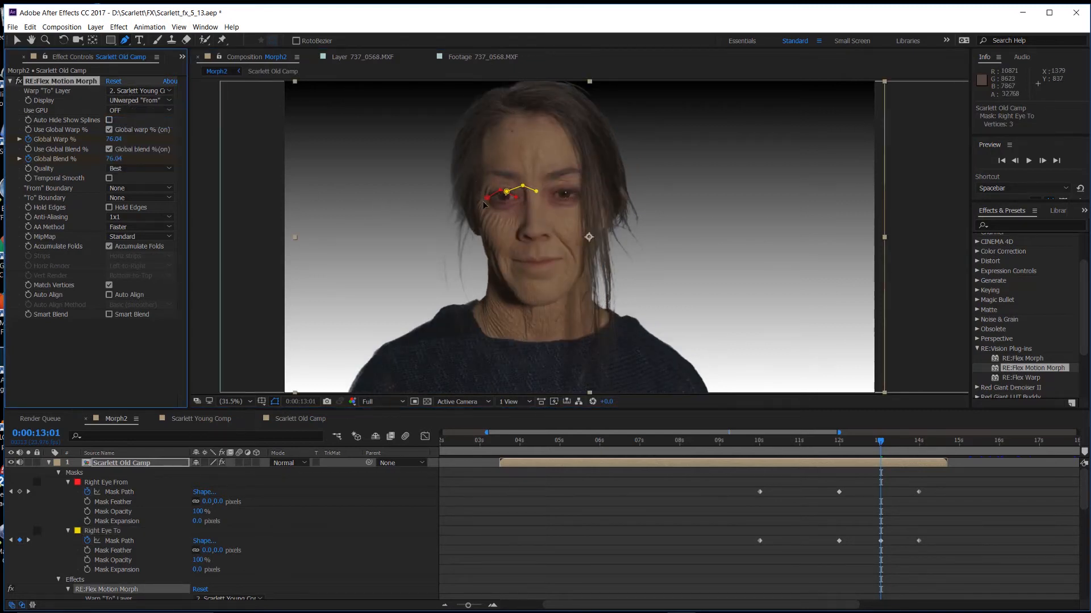
left_click_drag(487, 198, 488, 199)
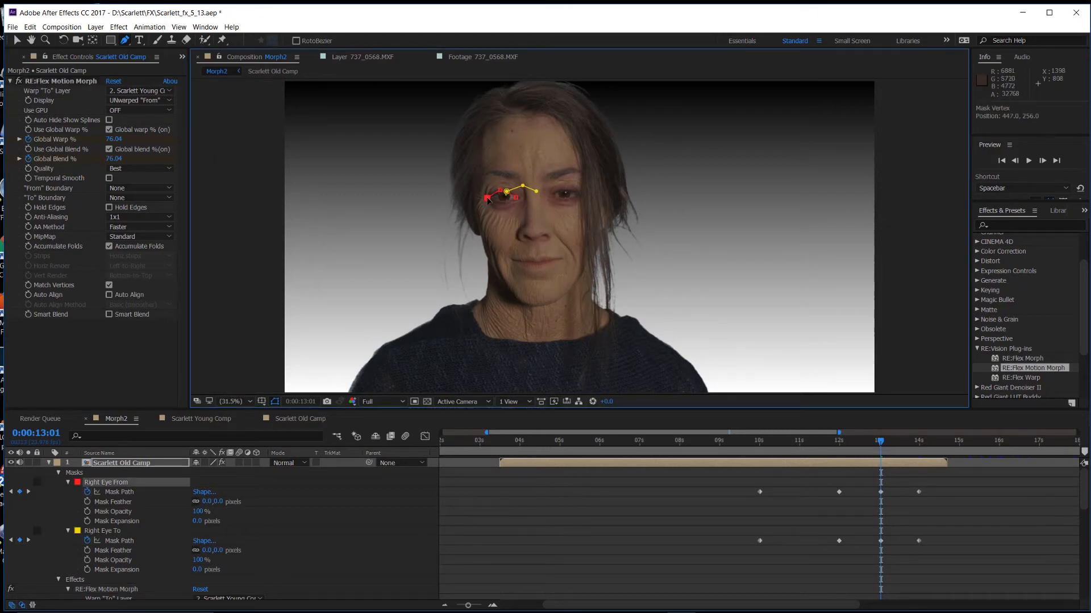
left_click(500, 191)
left_click(517, 198)
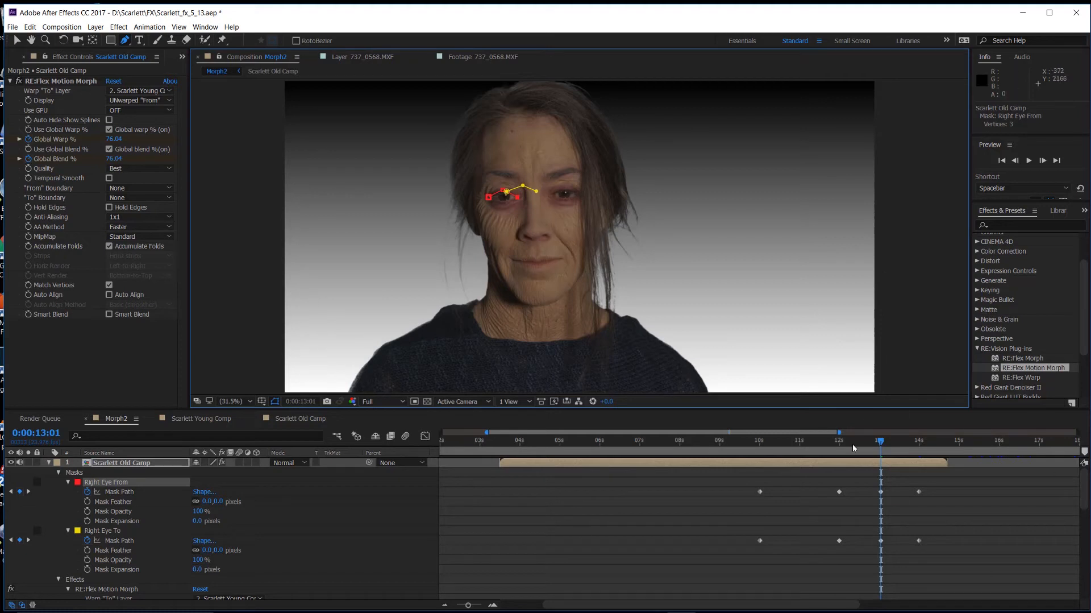
Adjust the Right Eye From mask on the old face's eye at 0:00:11:00 and set the morph Display to UNwarped "To"
left_click_drag(881, 443, 795, 450)
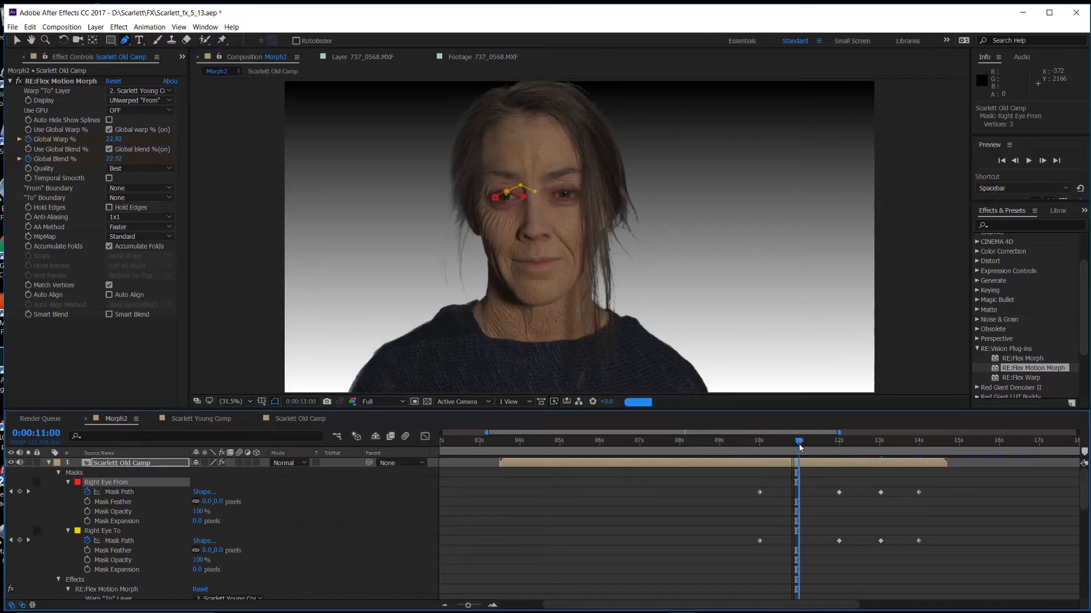
mouse_move(800, 446)
left_mouse_down()
mouse_move(814, 445)
mouse_move(797, 440)
left_mouse_up()
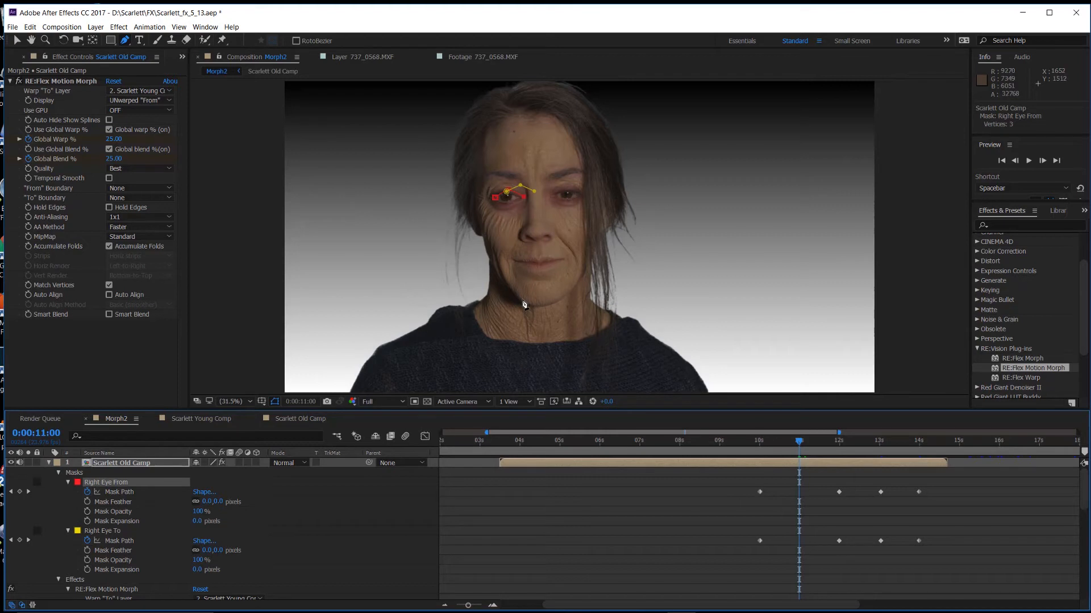
left_click(507, 192)
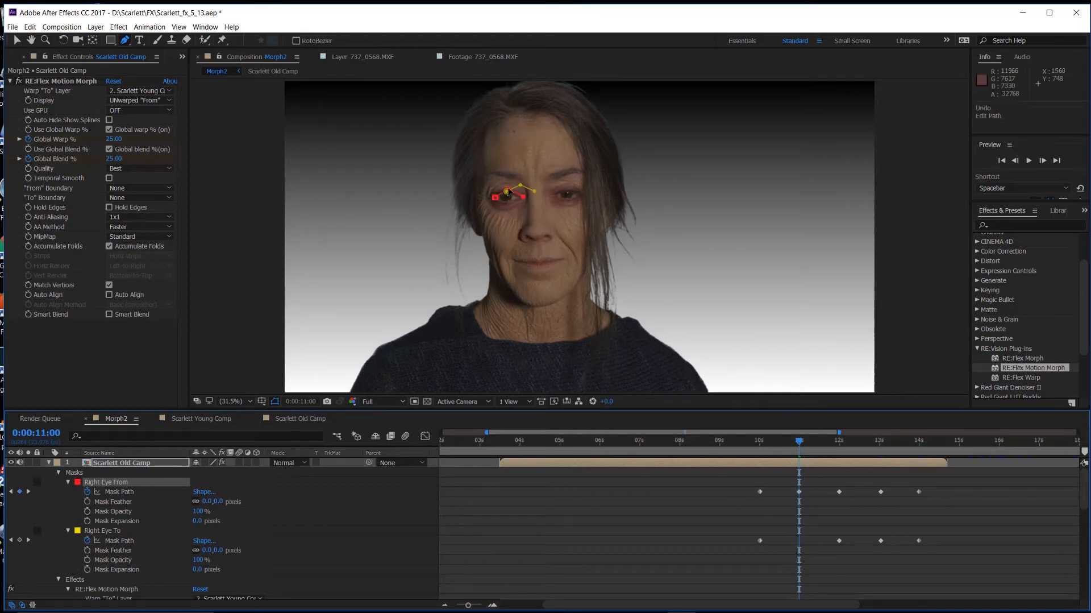
left_click(507, 193)
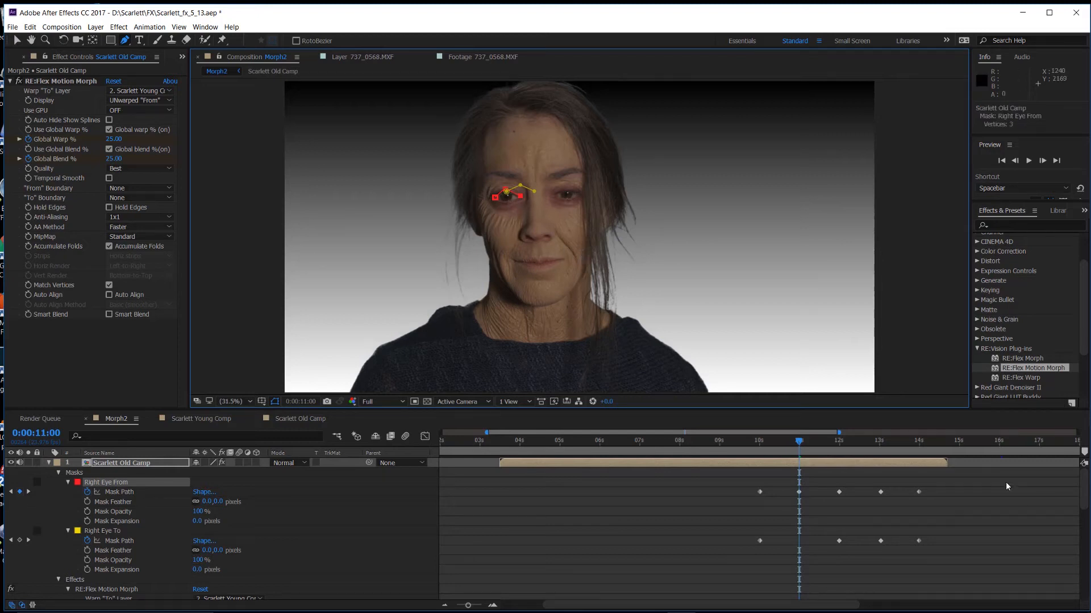
left_click(129, 102)
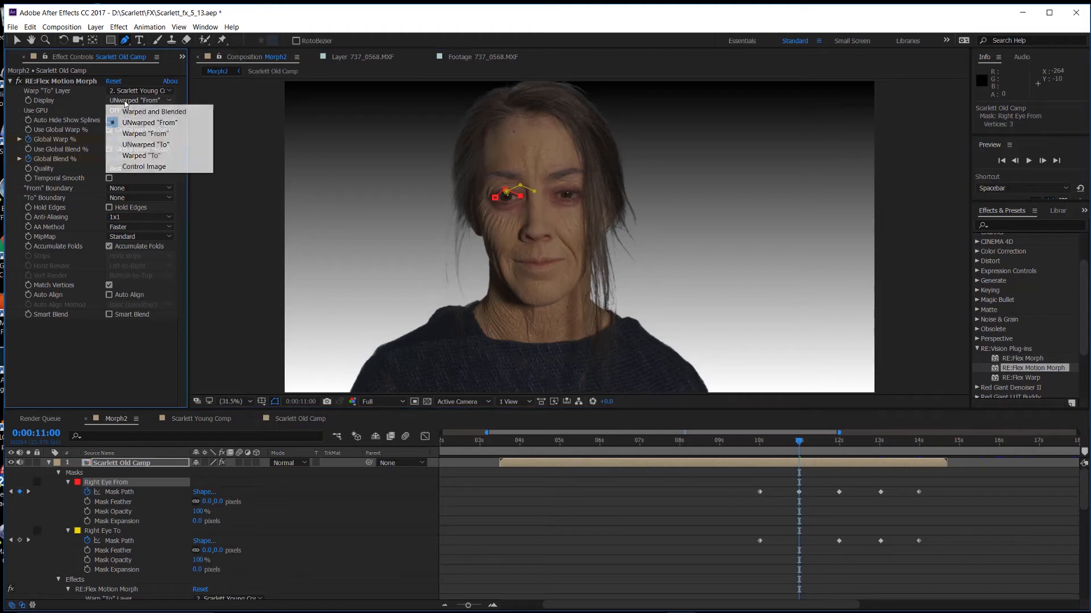
left_click(136, 145)
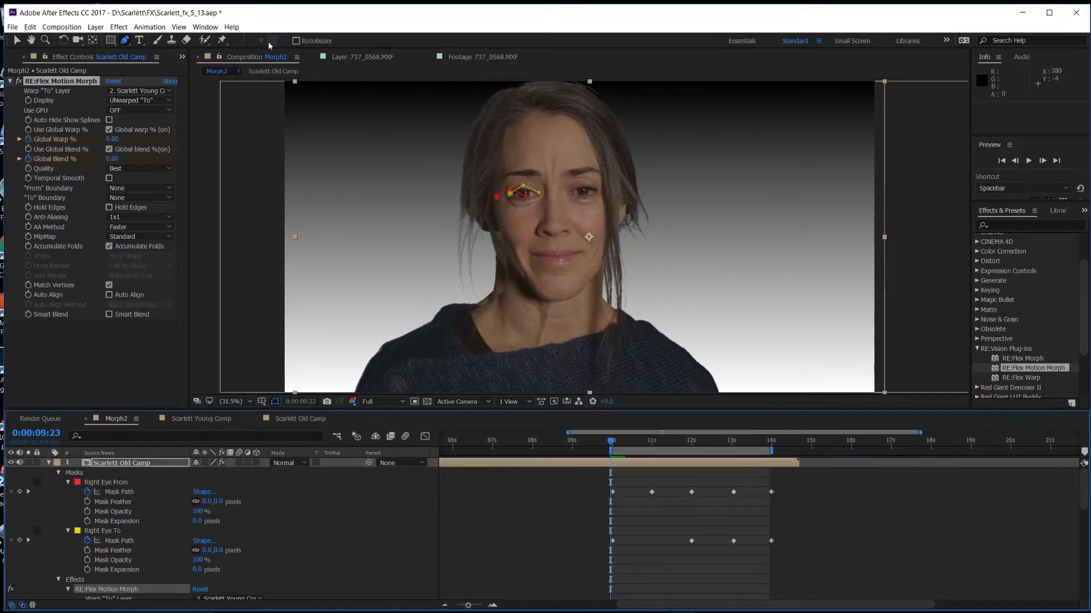
Set the morph Display to Warped and Blended and preview the morph from 0:00:09:23
left_click(136, 101)
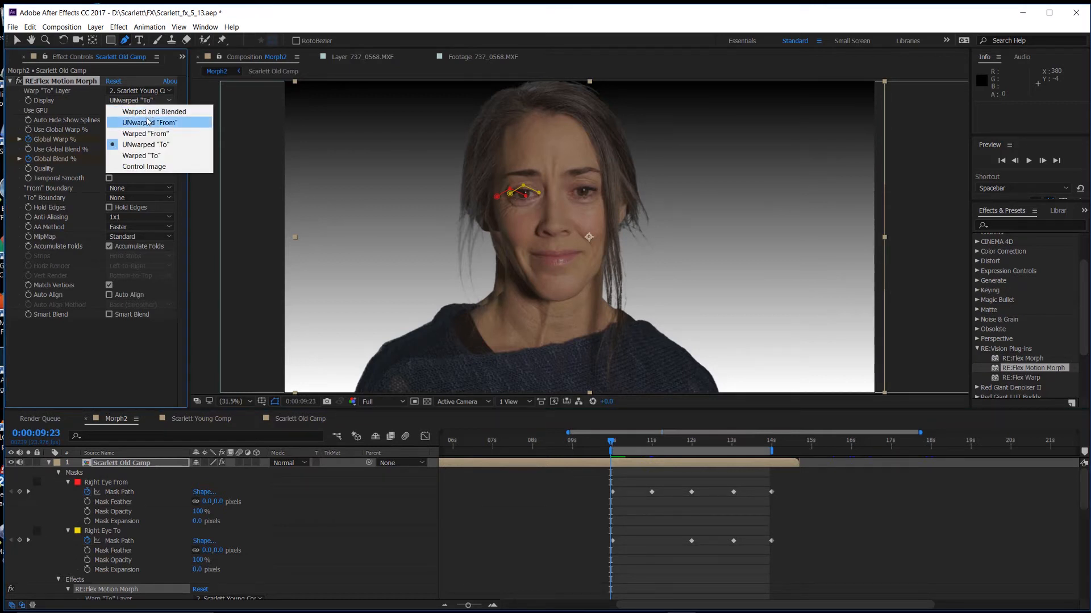
left_click(145, 112)
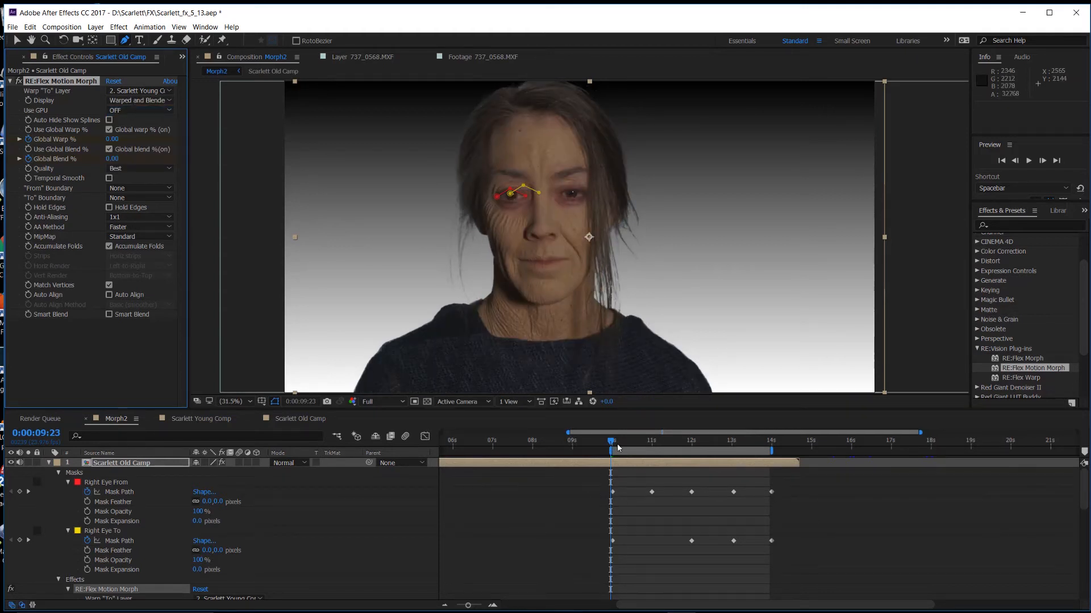
key("space")
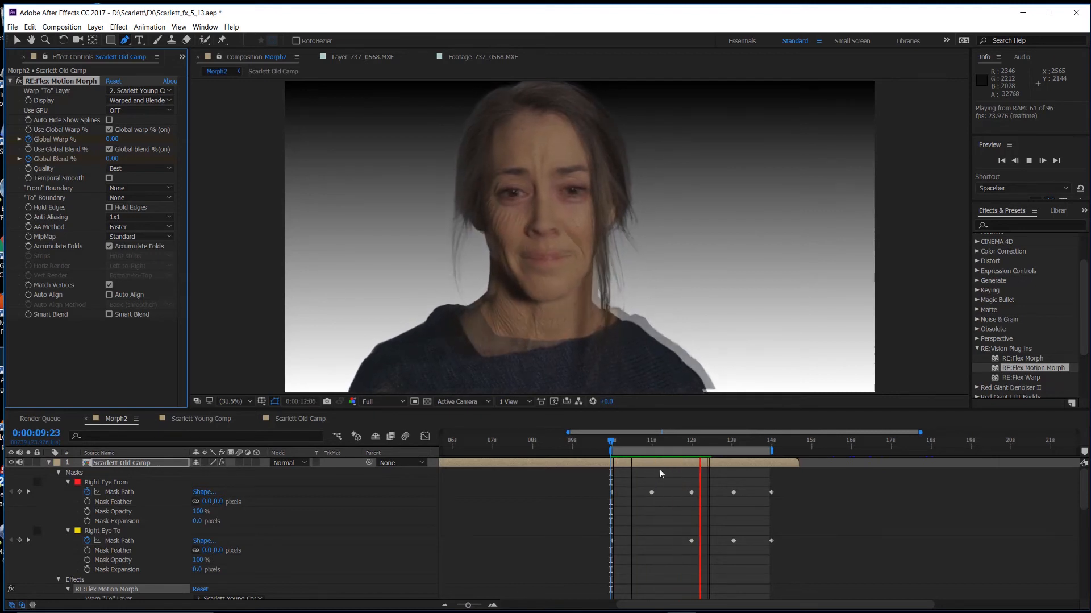
key("space")
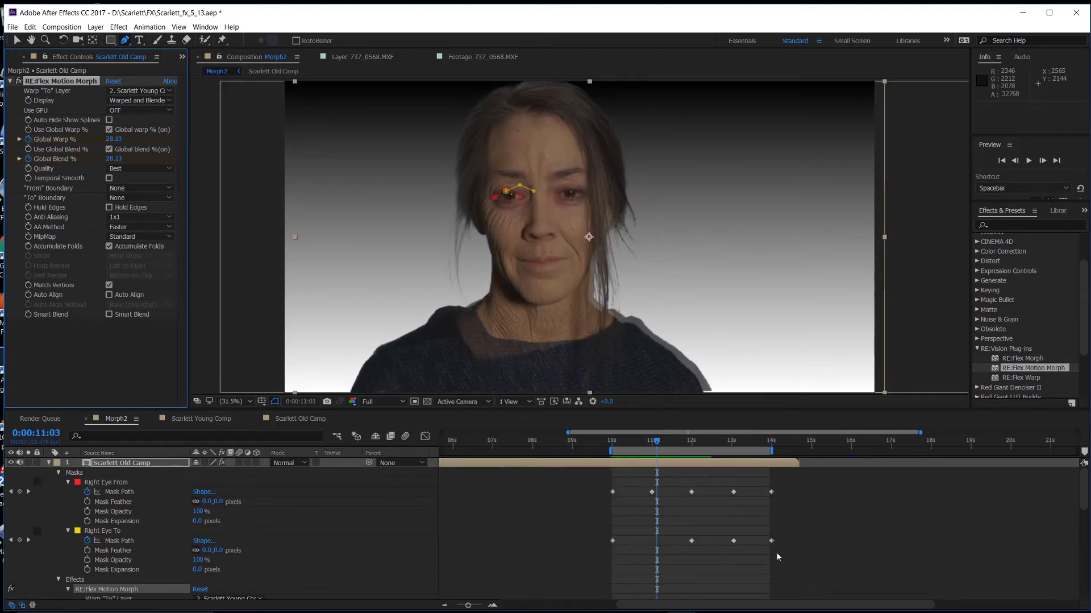
Set the morph Display to UNwarped "From" at 0:00:10:00 and draw an open three-vertex mask along the old face's mouth
left_click(656, 443)
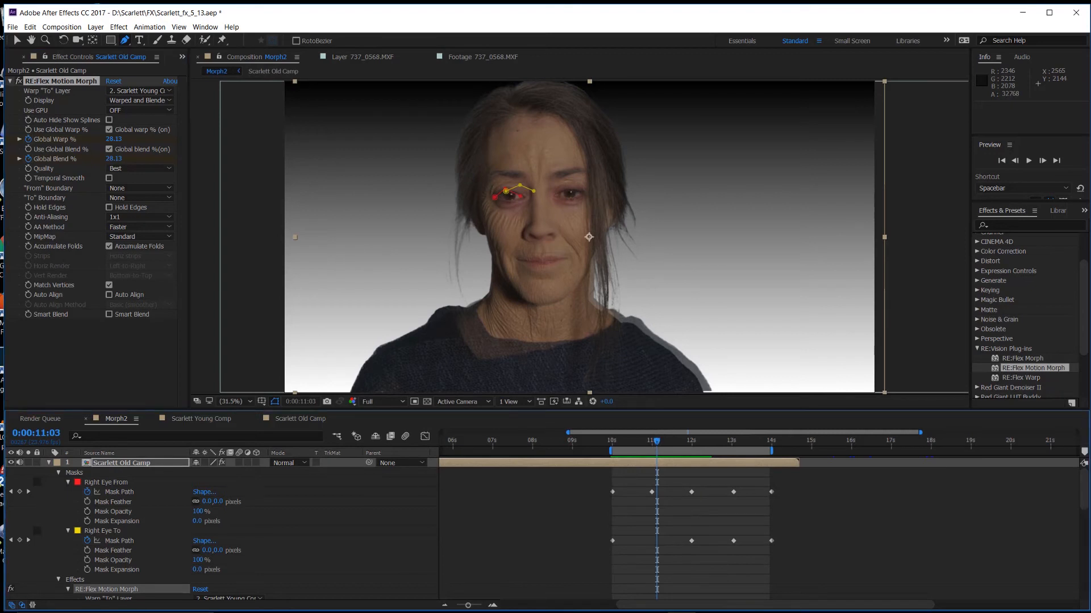
left_click(12, 491)
left_click(11, 491)
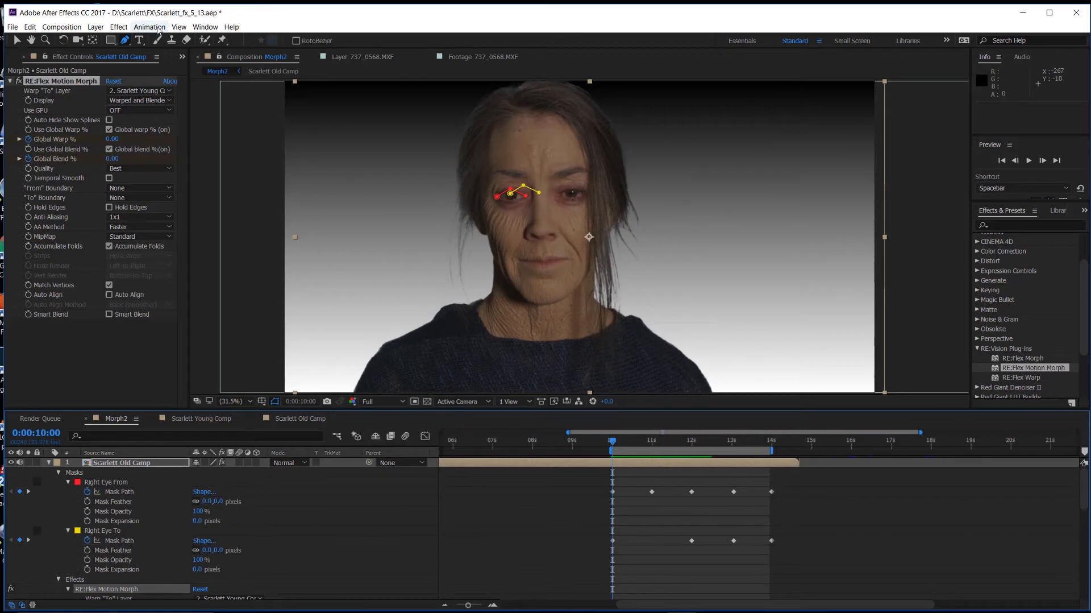
left_click(121, 101)
left_click(126, 123)
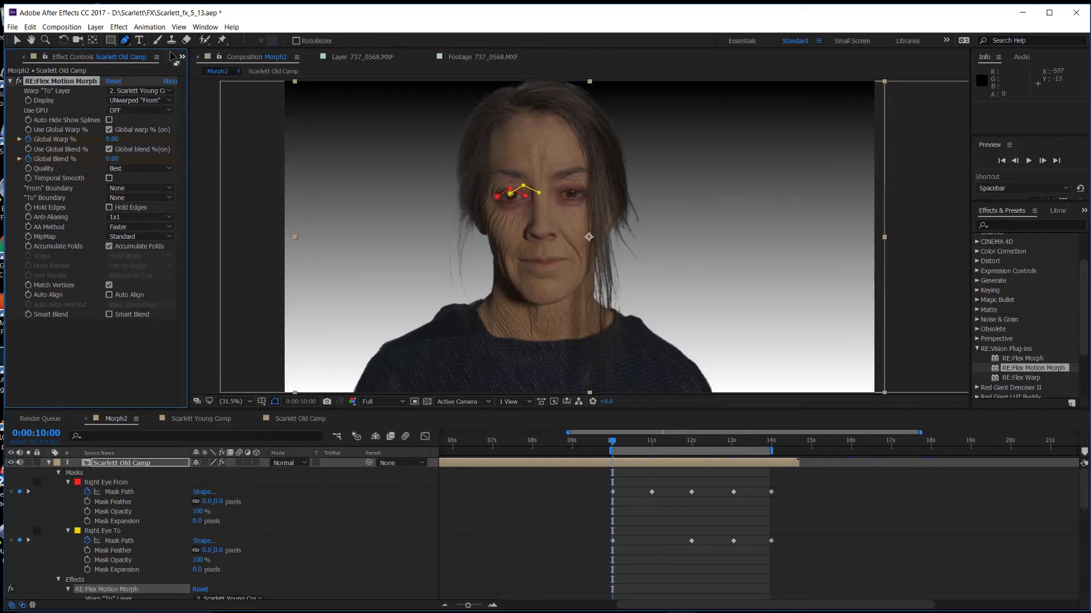
left_click(520, 259)
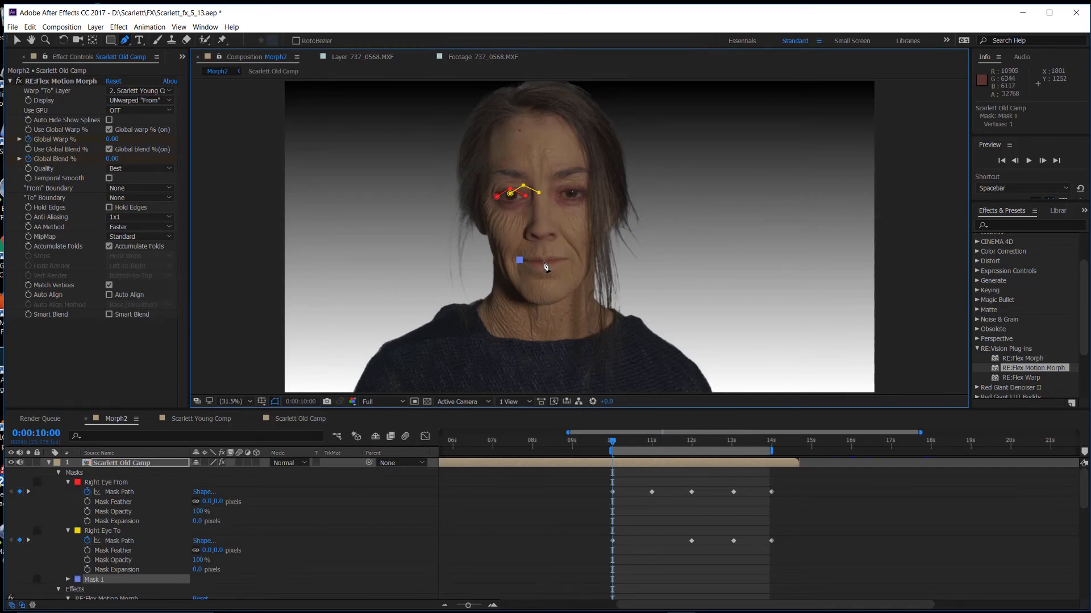
left_click(544, 261)
Color the new mouth mask red and enable keyframing of its Mask Path at 0:00:10:00
left_click(77, 579)
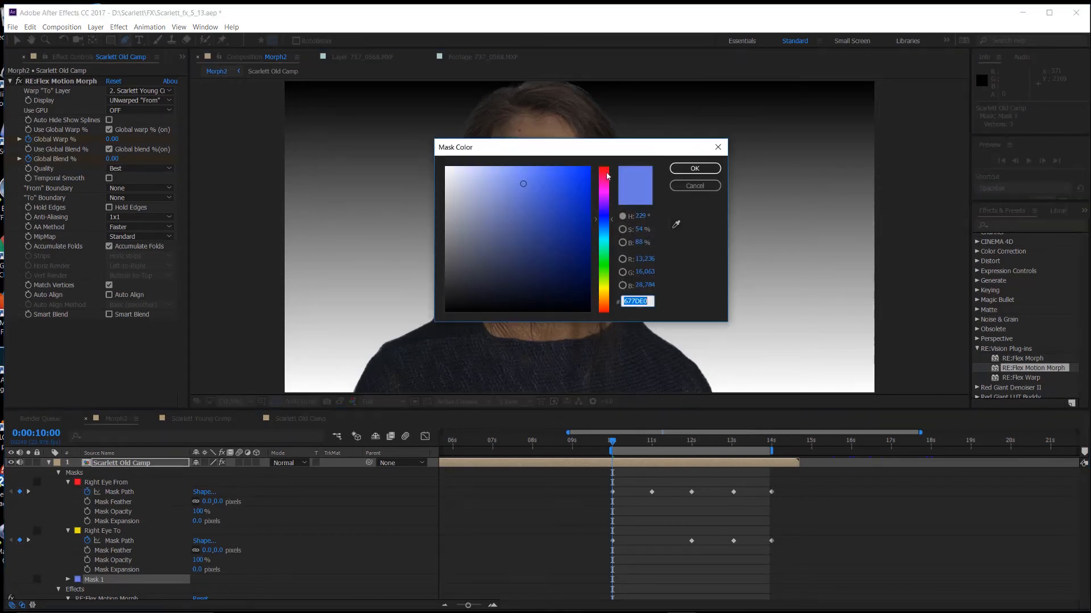
left_click_drag(608, 176, 611, 169)
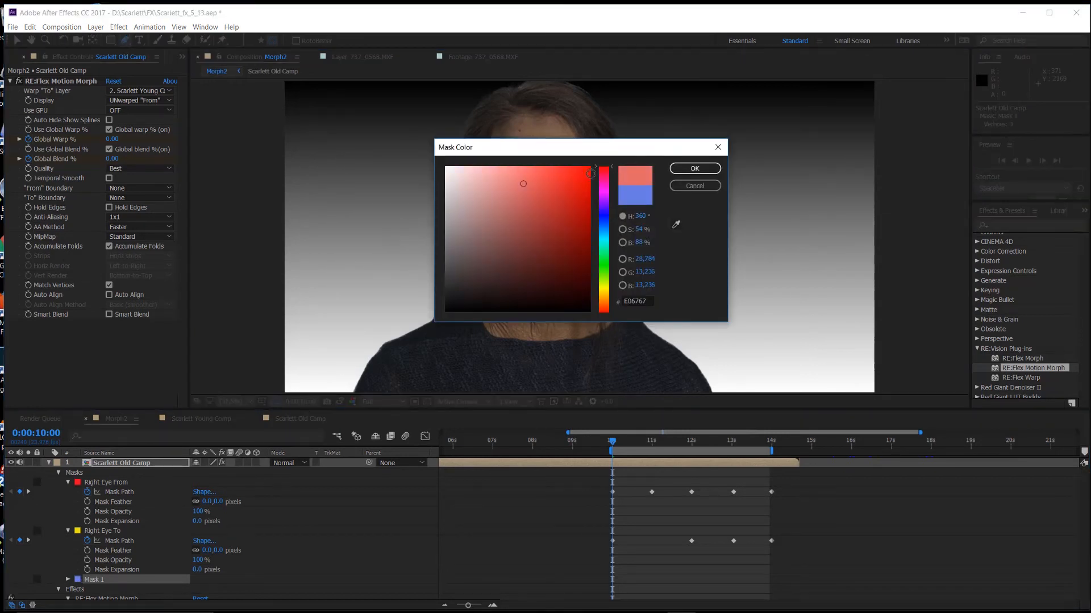
left_click(694, 168)
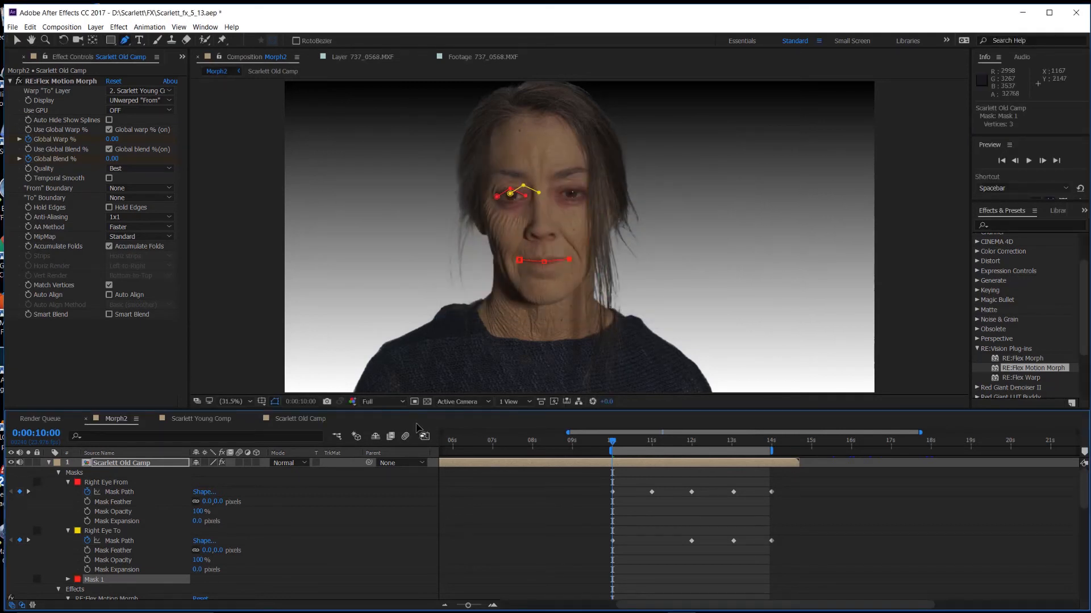
left_click(68, 578)
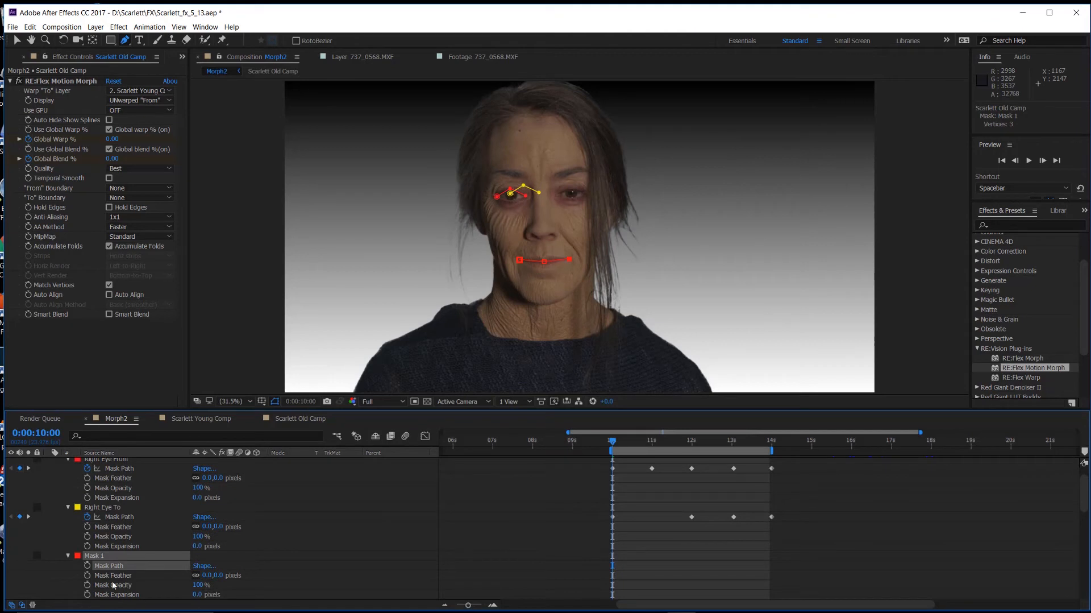
left_click(87, 565)
left_click(68, 556)
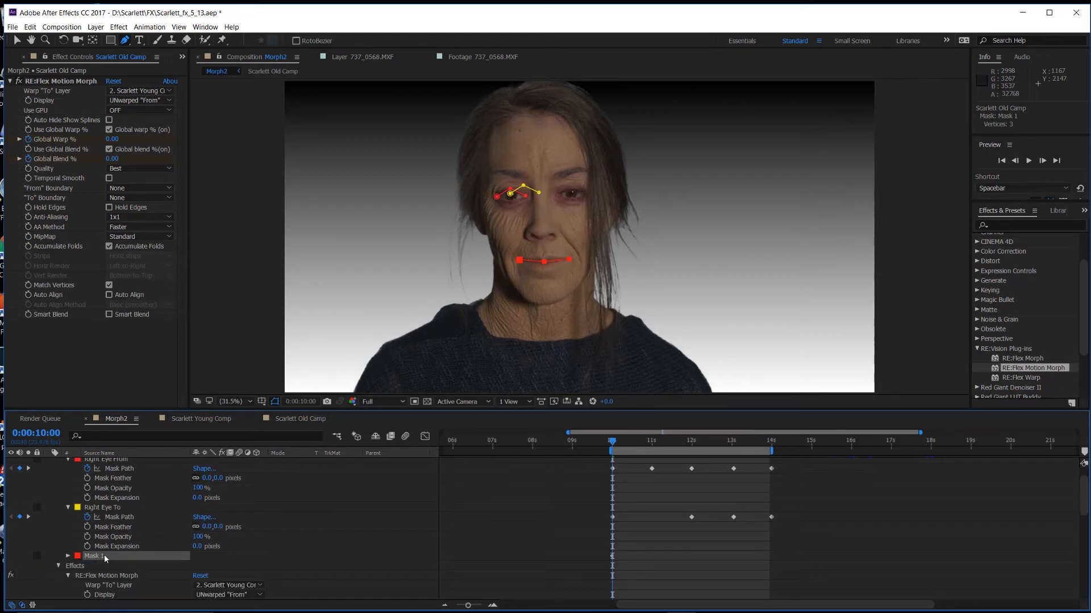
Rename the red mouth mask as Mouth From
key("Return")
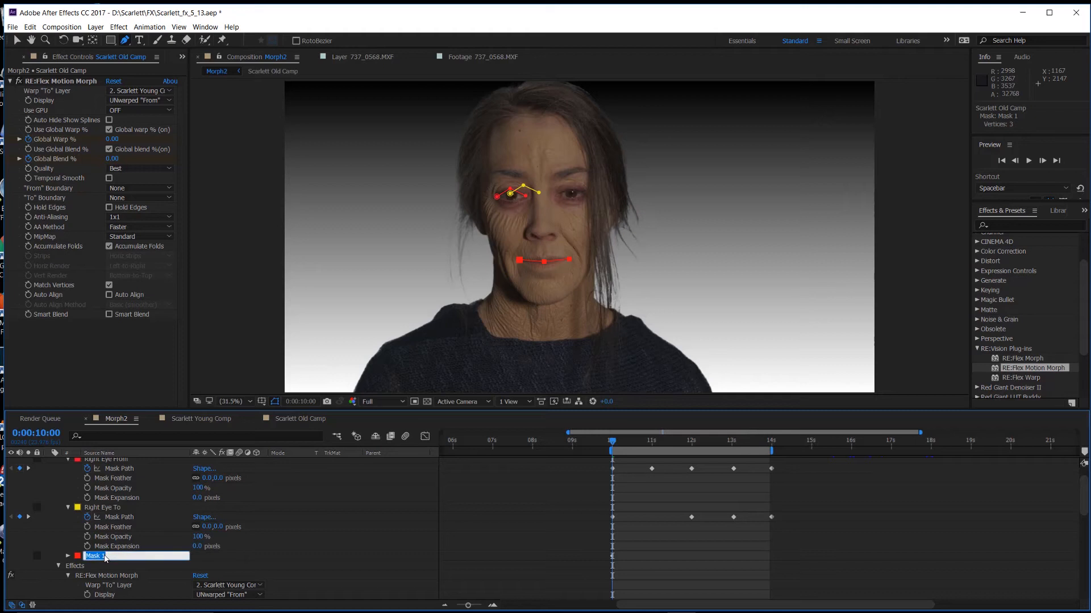
type("Mouth From")
key("Return")
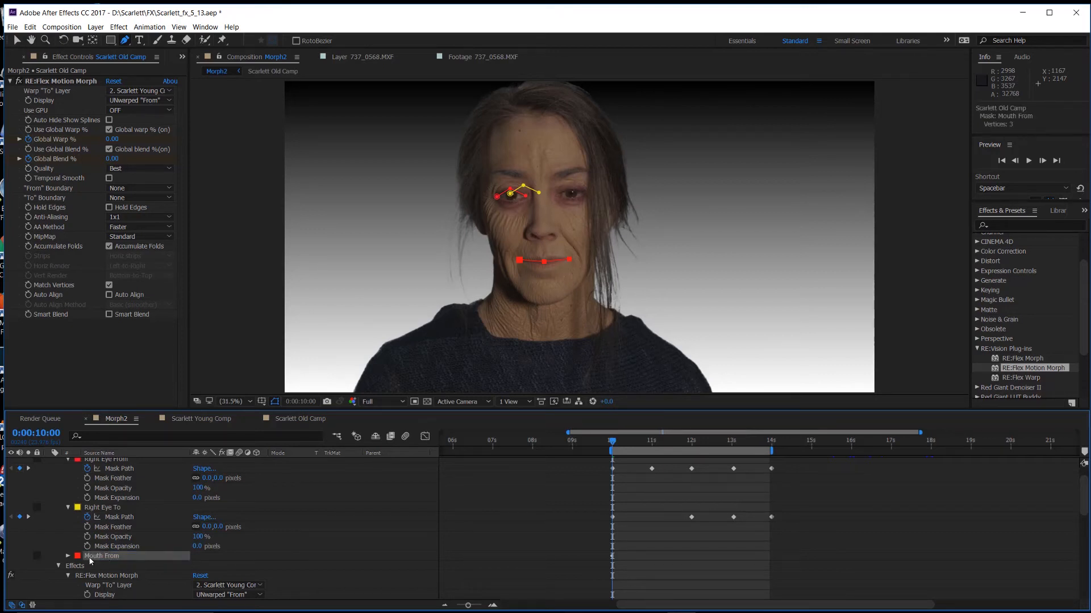
Duplicate the Mouth From mask and change the copy's mask color to yellow, F3CE13
key("ctrl+d")
left_click(78, 566)
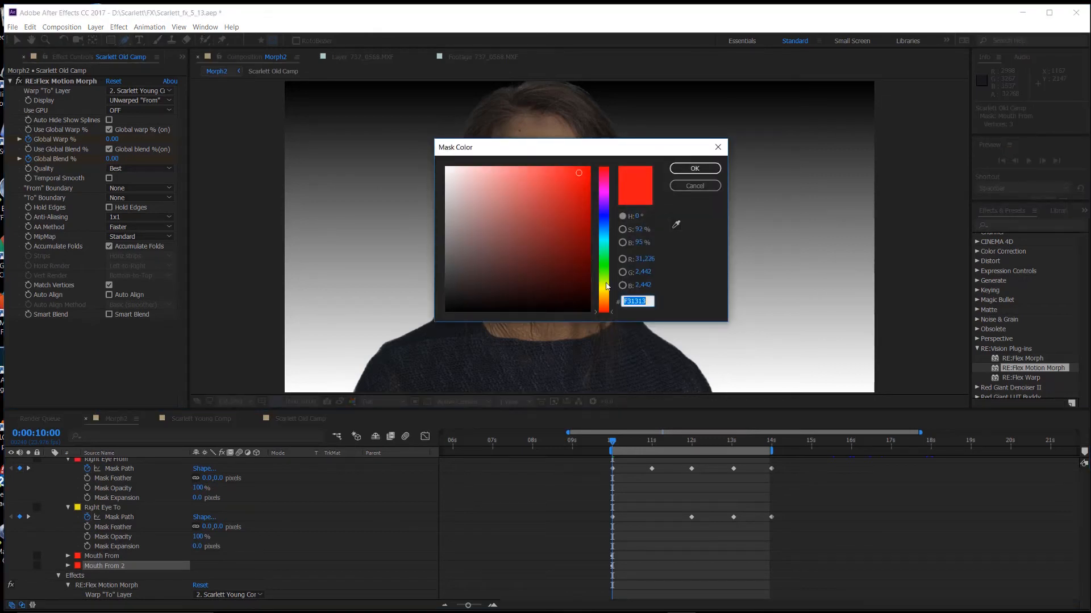
left_click(604, 294)
left_click_drag(608, 294, 608, 296)
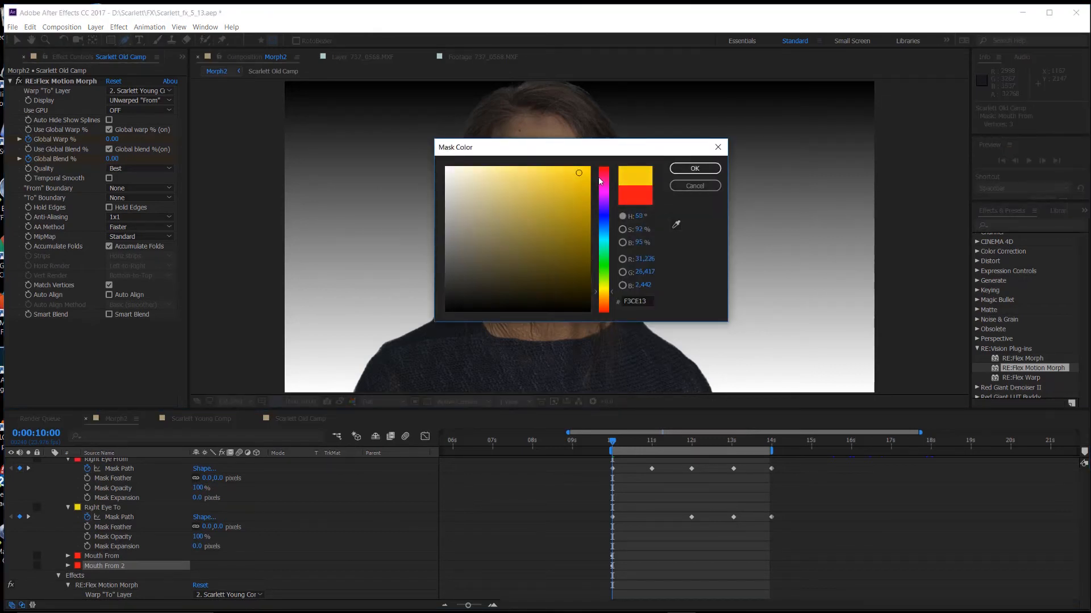
left_click(695, 168)
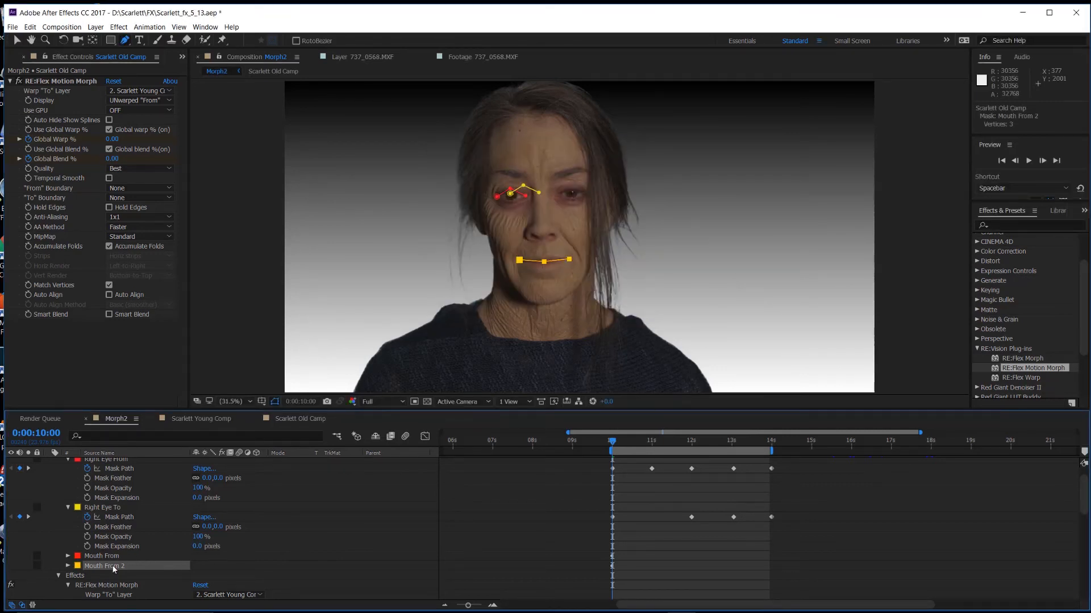
Rename the yellow copy of the mouth mask as Mouth To and check its Mask Path keyframe
key("Return")
left_click(134, 565)
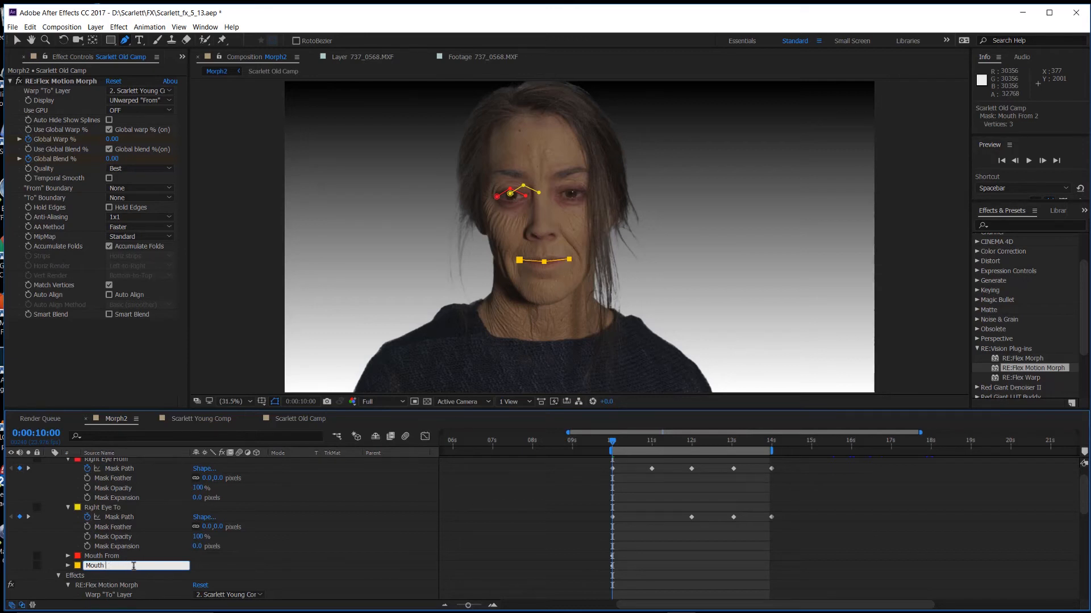
key("Return")
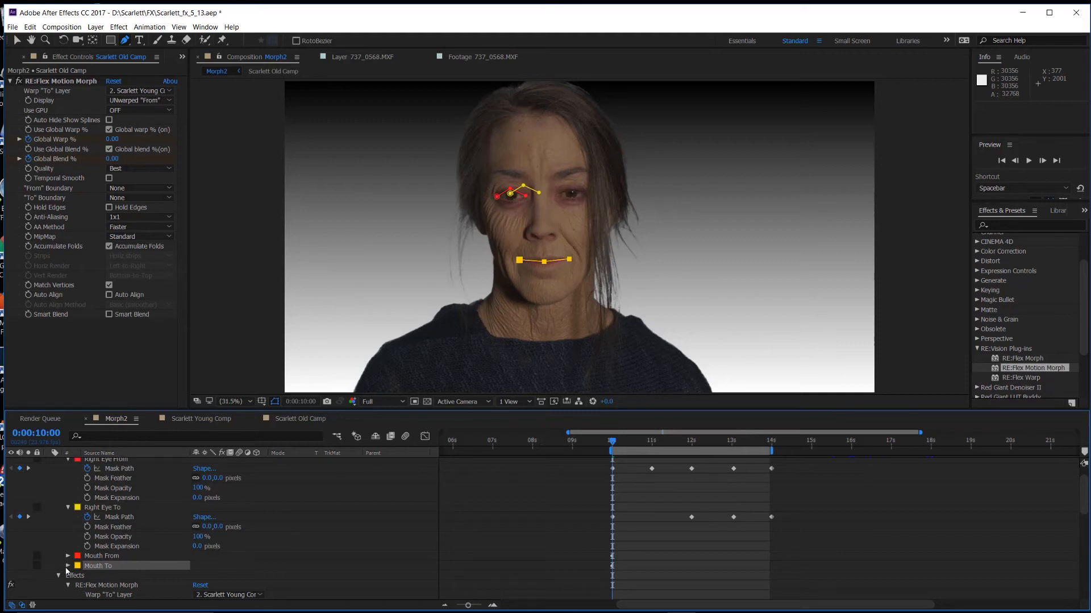
left_click(68, 566)
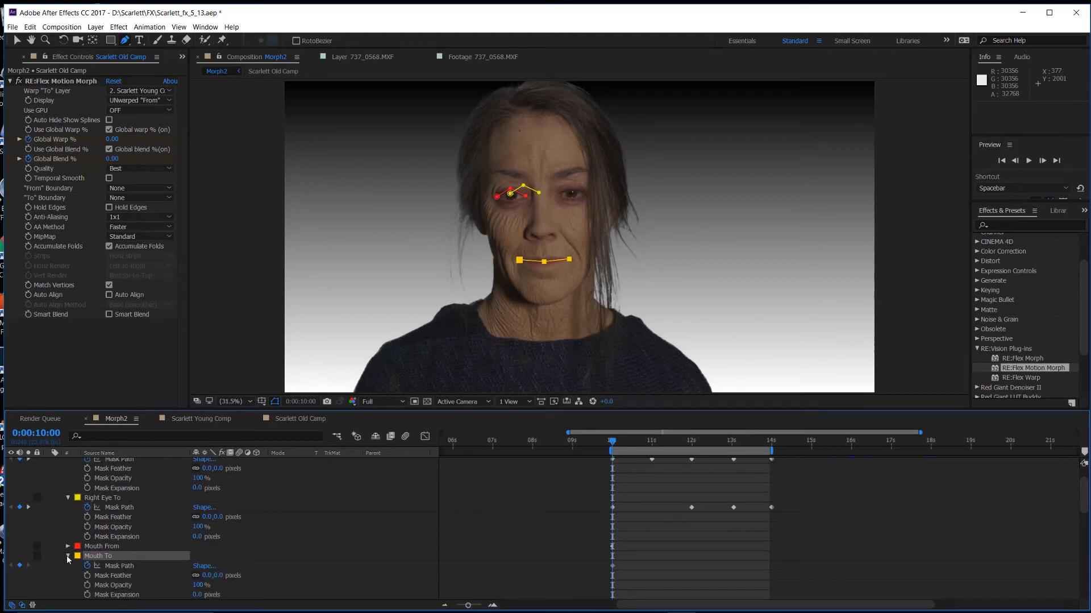
left_click(67, 555)
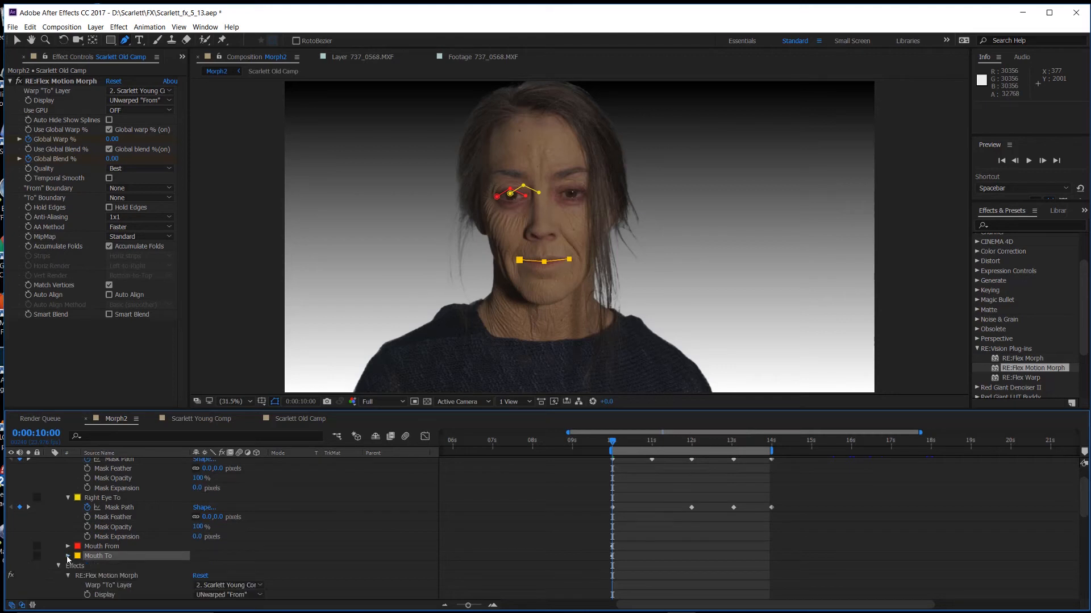
Set the morph Display to UNwarped "To" to show the young face at 0:00:10:00
left_click(134, 100)
left_click(145, 147)
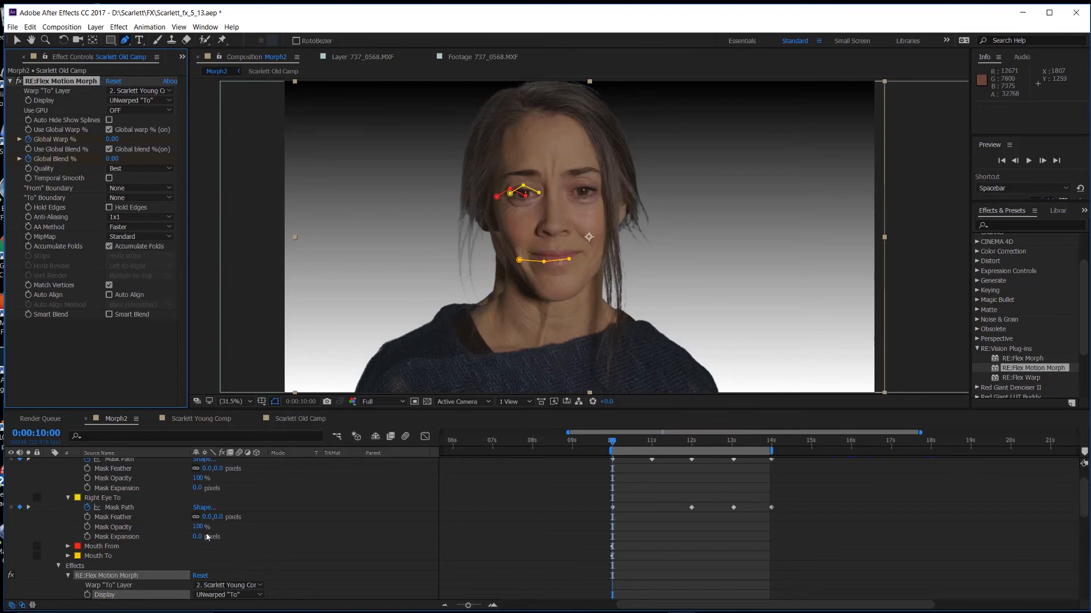
left_click(104, 579)
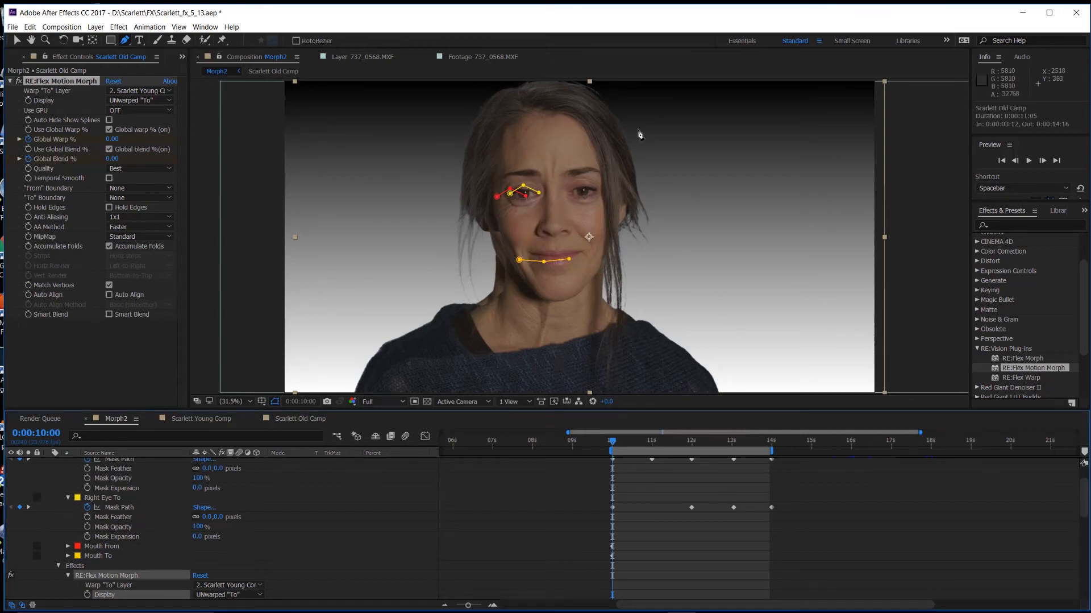
left_click(550, 259)
left_click(554, 258)
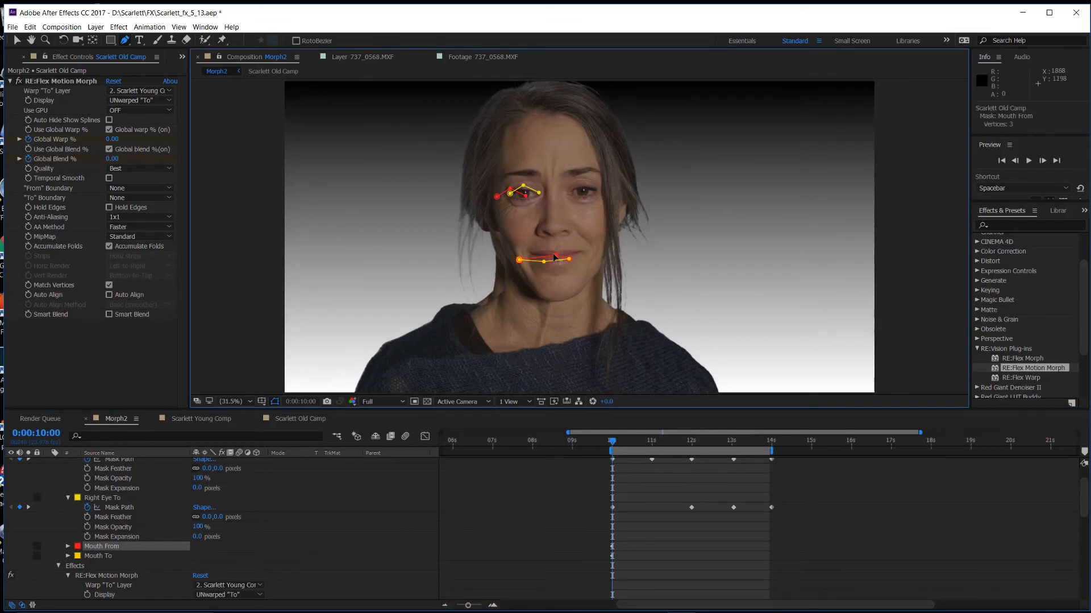
key("ctrl+z")
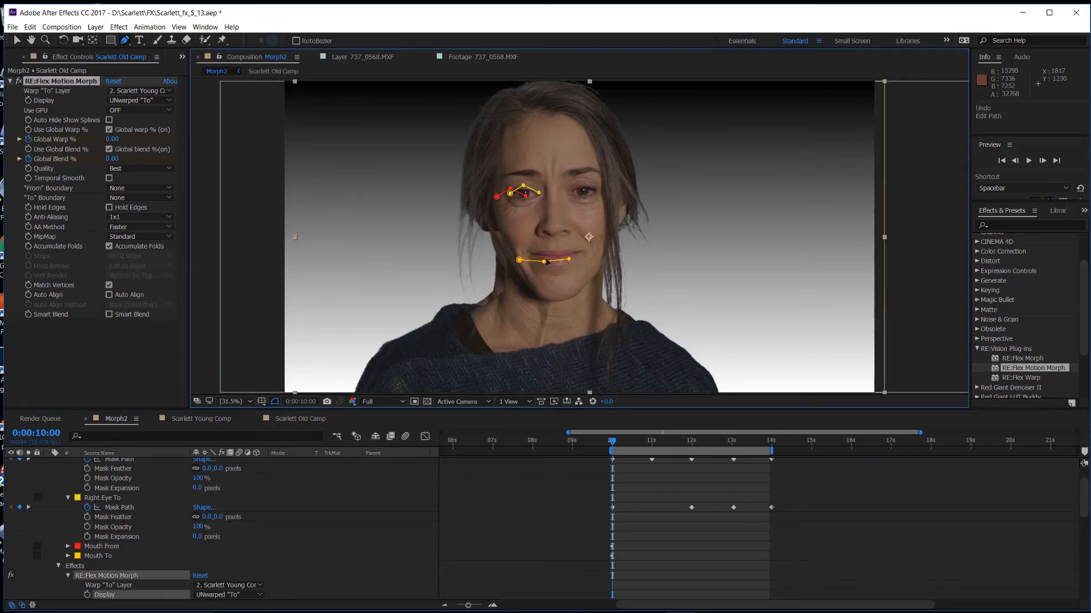
Align the Mouth To mask with the young face's mouth from 0:00:10:00 to 0:00:14:00 and scrub back to check its motion
left_click(99, 556)
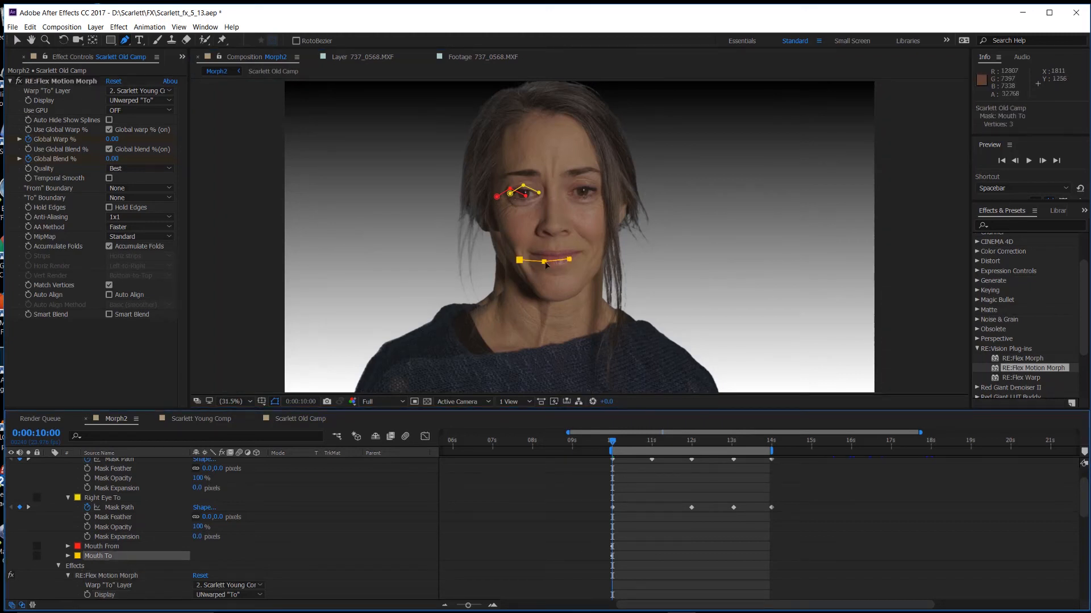
left_click_drag(545, 261, 553, 256)
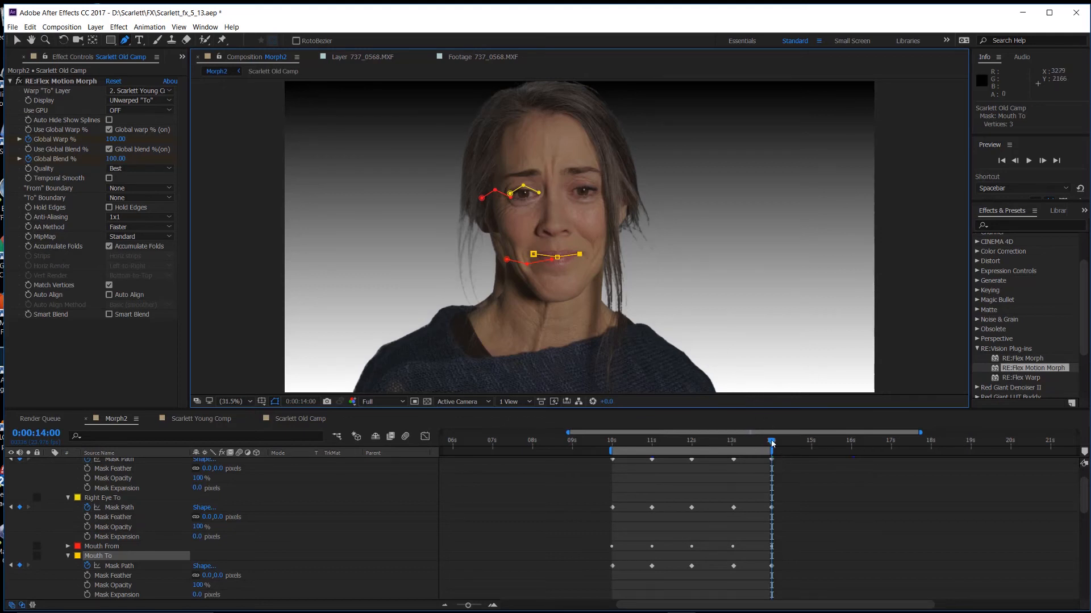
left_click_drag(772, 443, 614, 446)
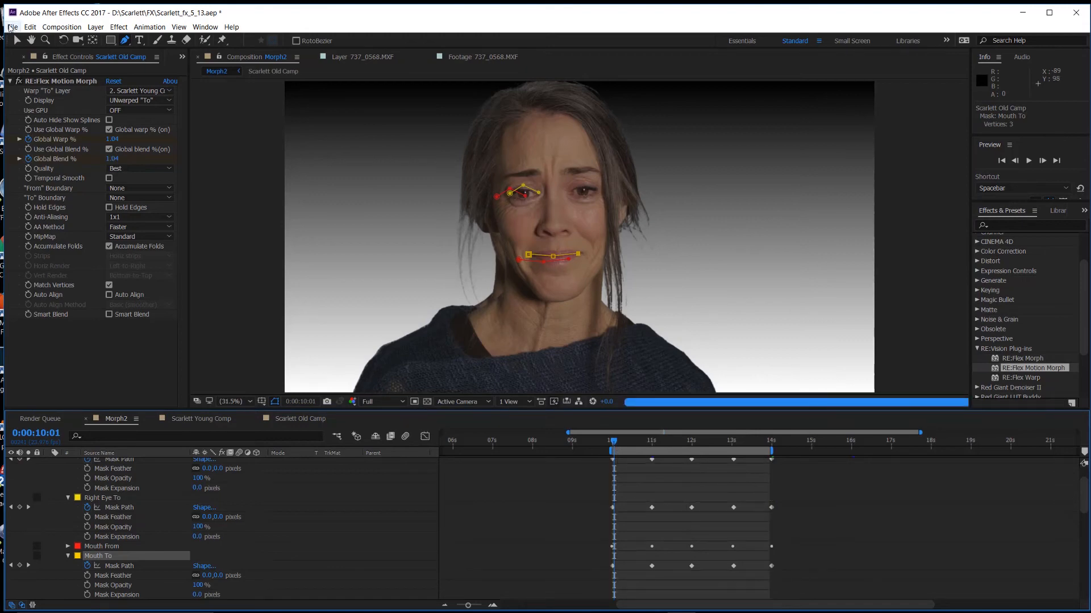
Save the project
left_click(12, 27)
left_click(29, 130)
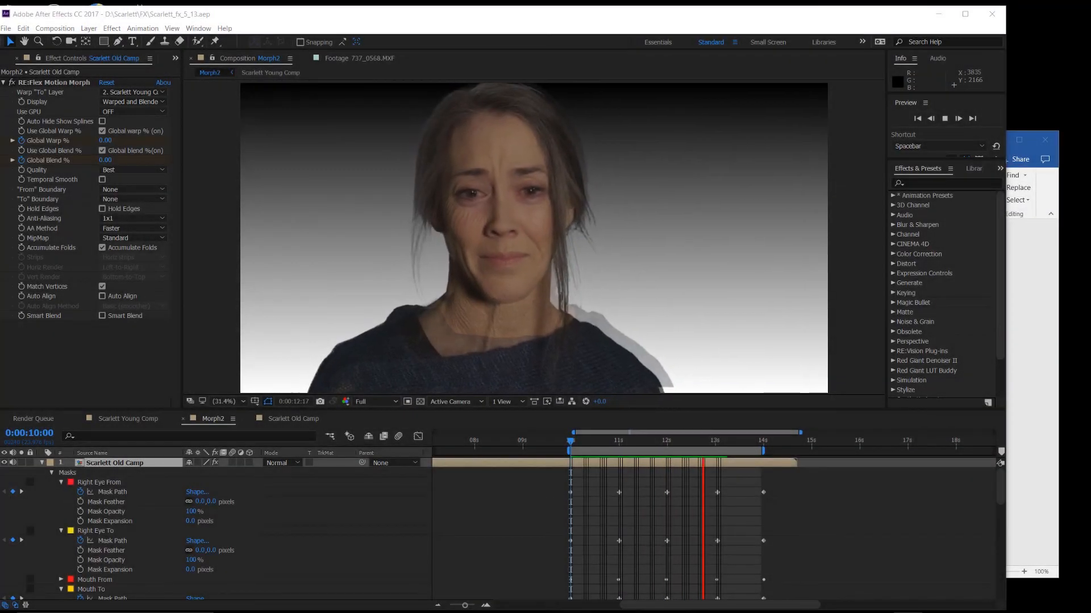
Preview the blended morph from 0:00:10:00 and collapse the Right Eye To and Right Eye From mask properties
key("space")
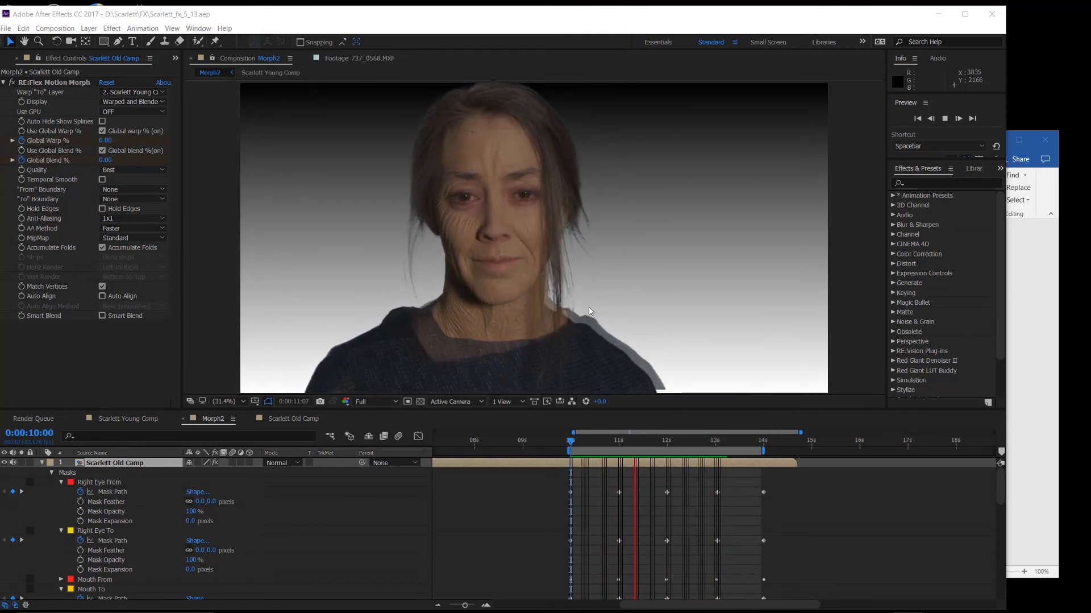
left_click(60, 530)
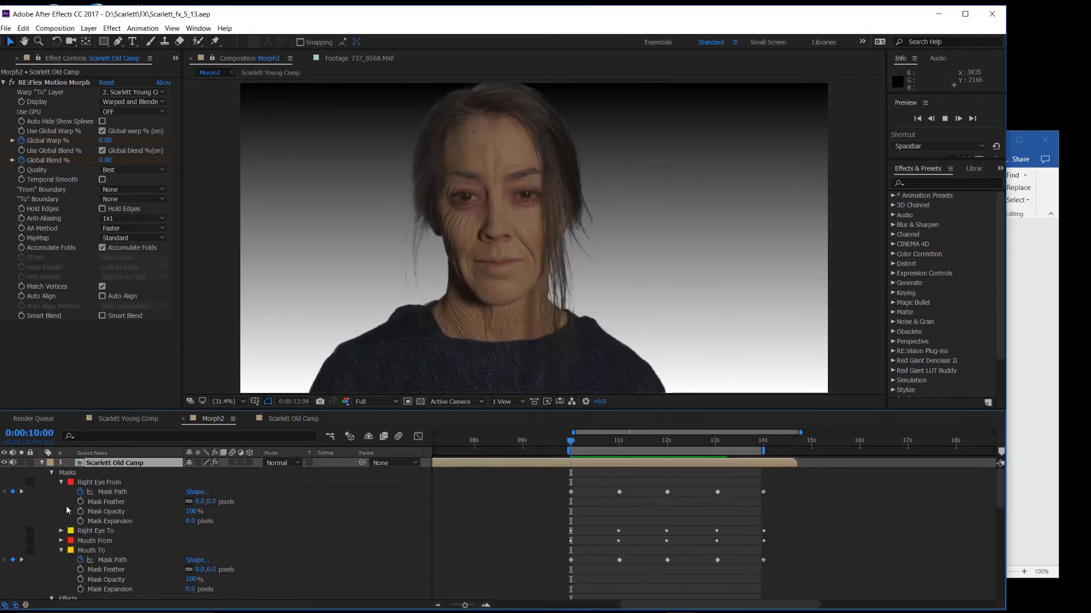
left_click(62, 482)
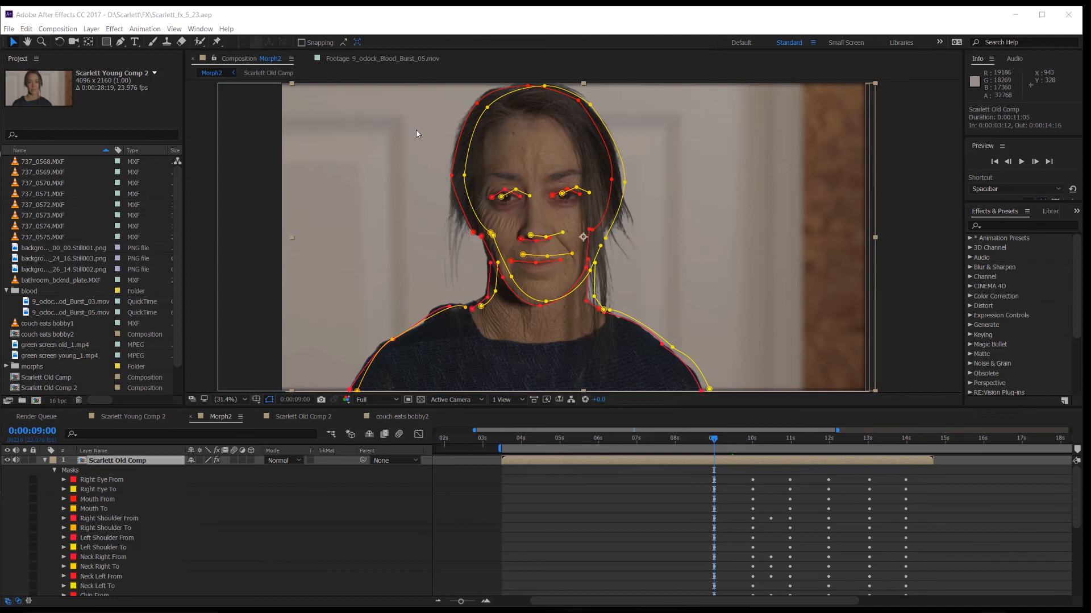
Review the complete list of From and To masks on the Scarlett Old Comp layer, from Right Eye to Head
scroll(220, 521, "down", 4)
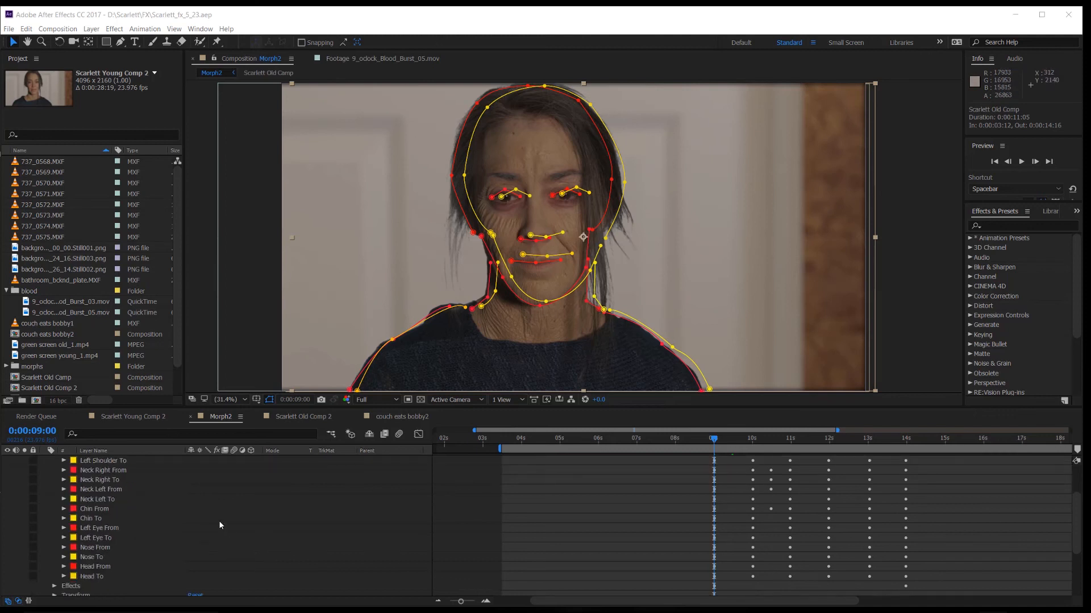
scroll(219, 520, "up", 2)
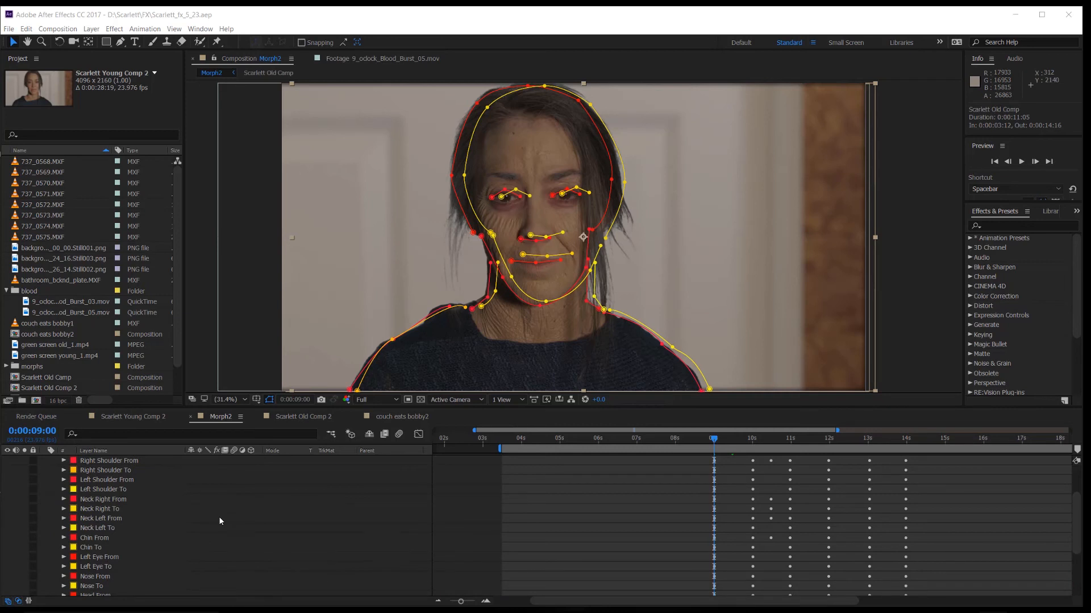
scroll(220, 520, "up", 1)
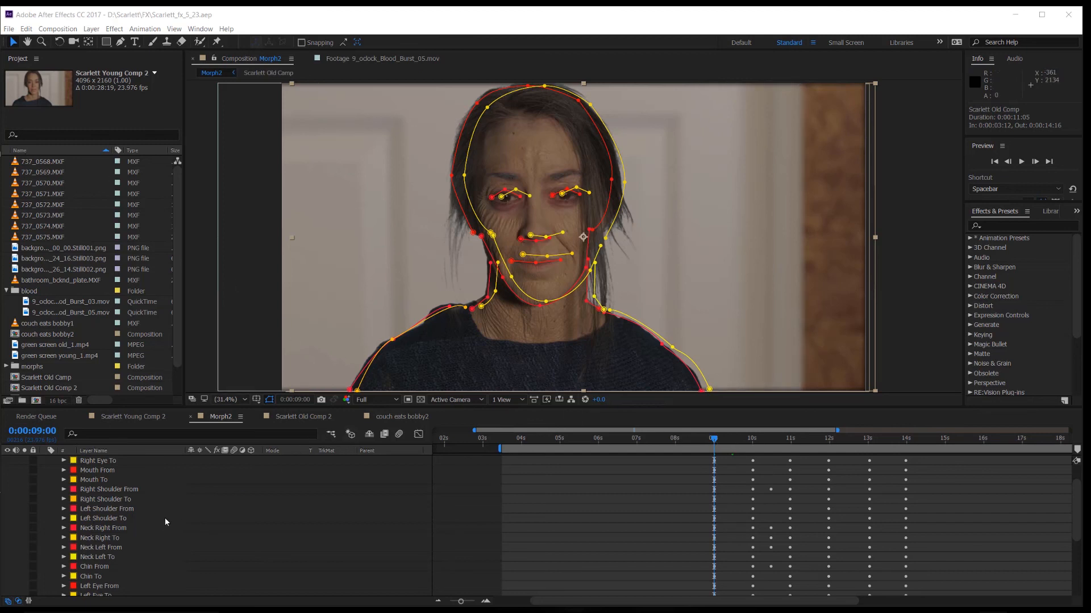
scroll(166, 521, "up", 1)
scroll(163, 512, "down", 5)
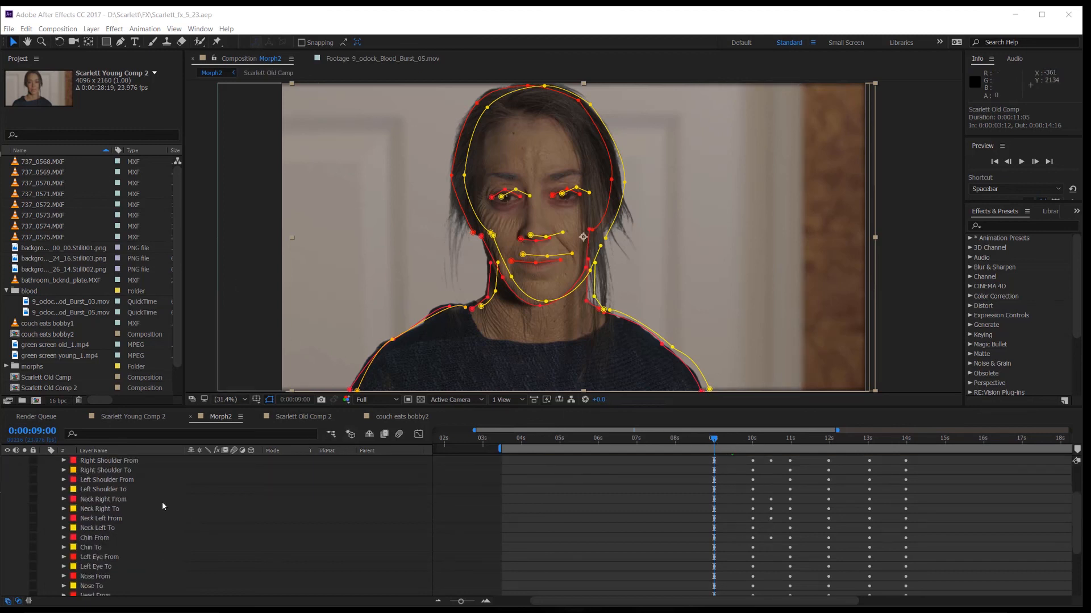
scroll(162, 499, "up", 5)
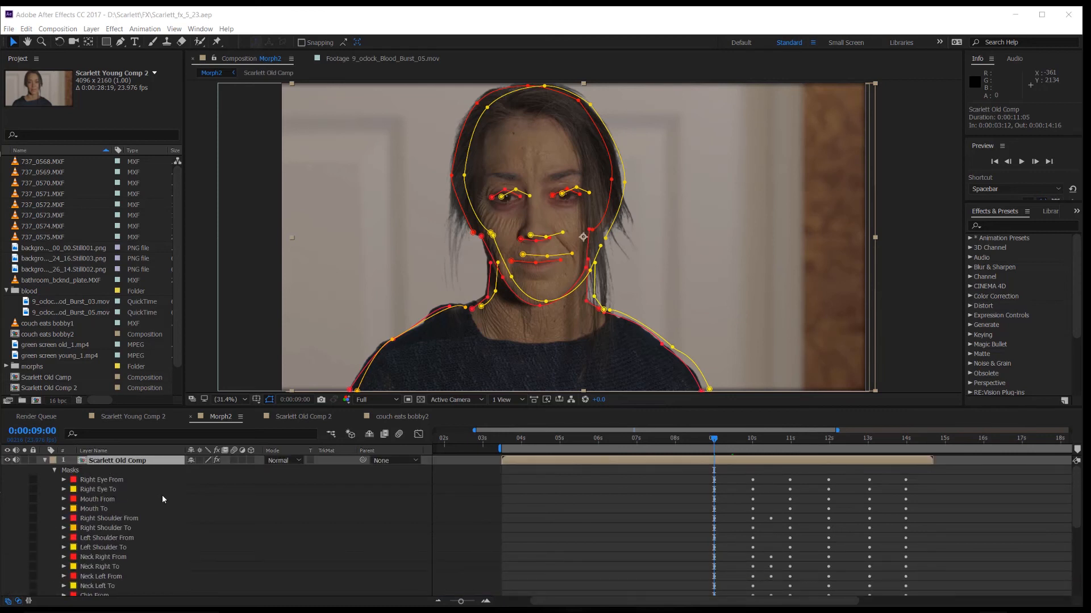
Switch to VLC media player, rewind morph_final.mp4 to near its start and play the finished morph
key("alt+Tab")
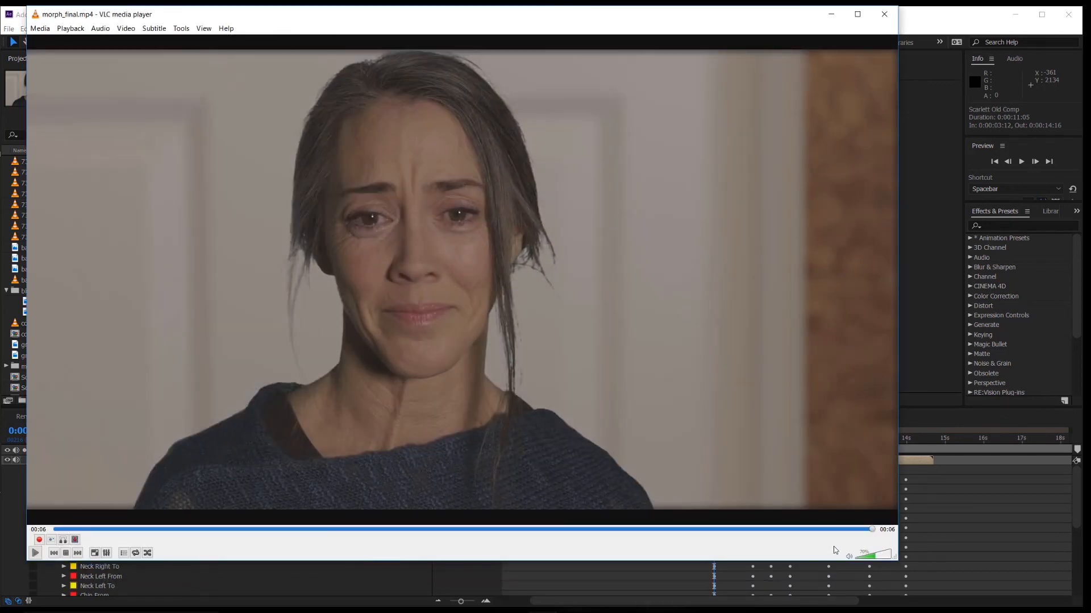
left_click_drag(870, 529, 302, 529)
left_click_drag(243, 585, 123, 552)
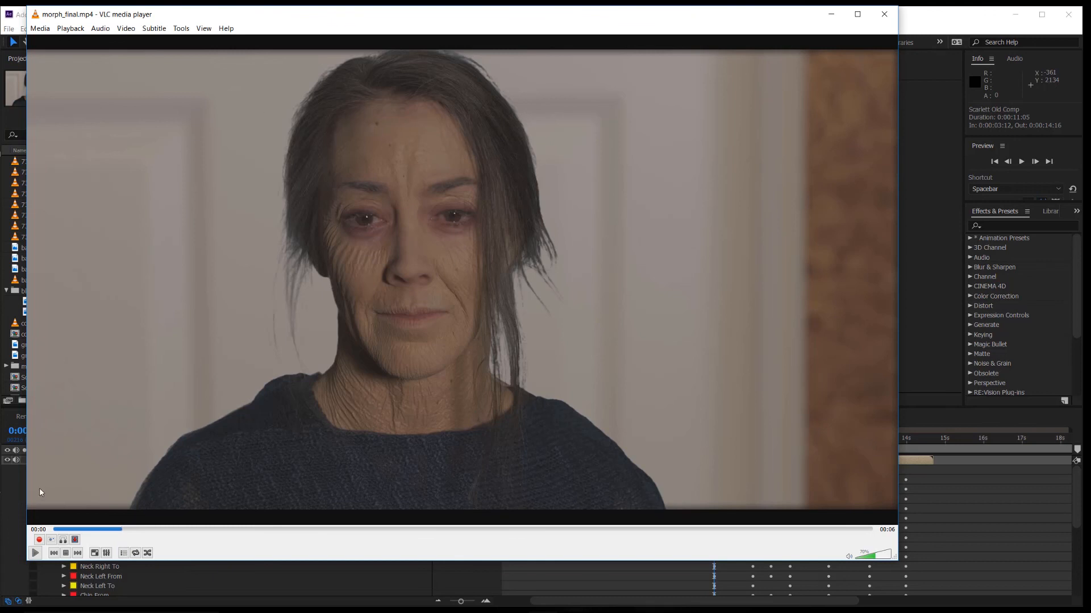
left_click_drag(122, 529, 128, 528)
key("space")
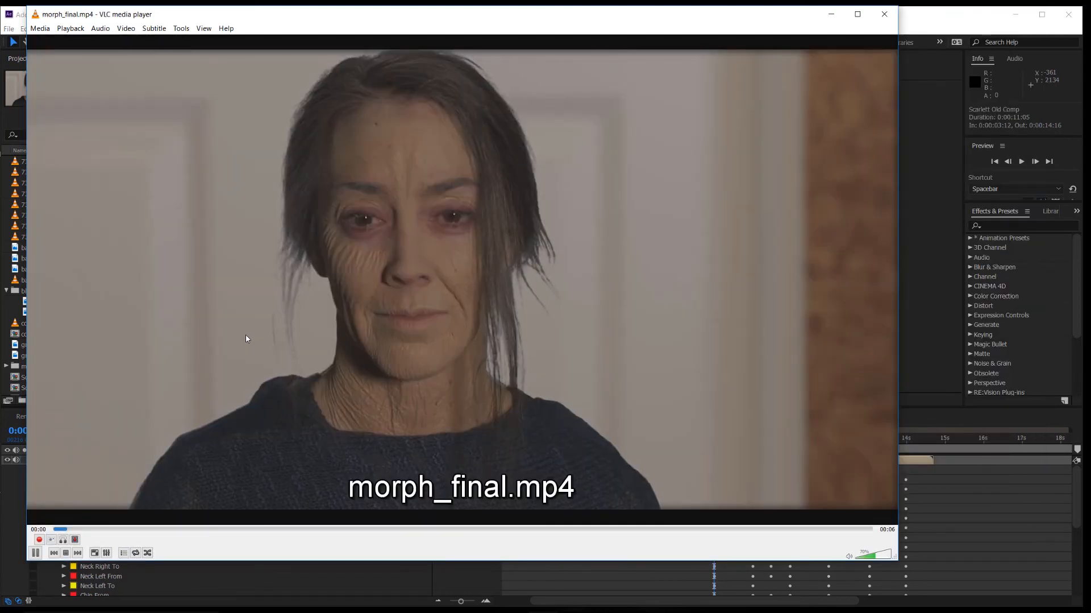
Pause morph_final.mp4 and scrub between about 00:01 and 00:04 to examine the transition from the old to the young face
key("space")
left_click_drag(813, 528, 298, 530)
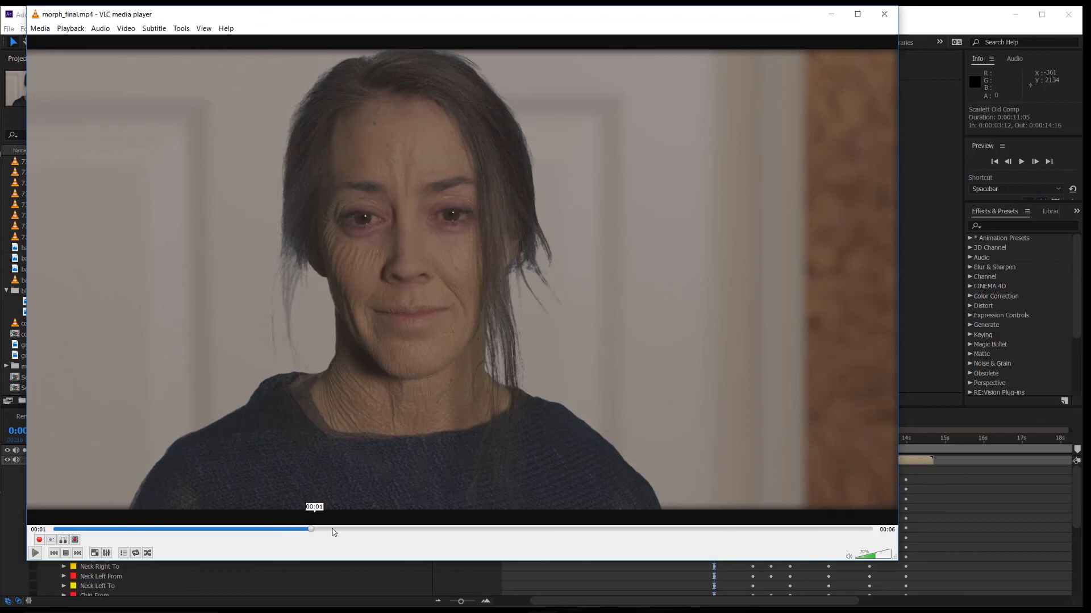
left_click_drag(335, 530, 657, 530)
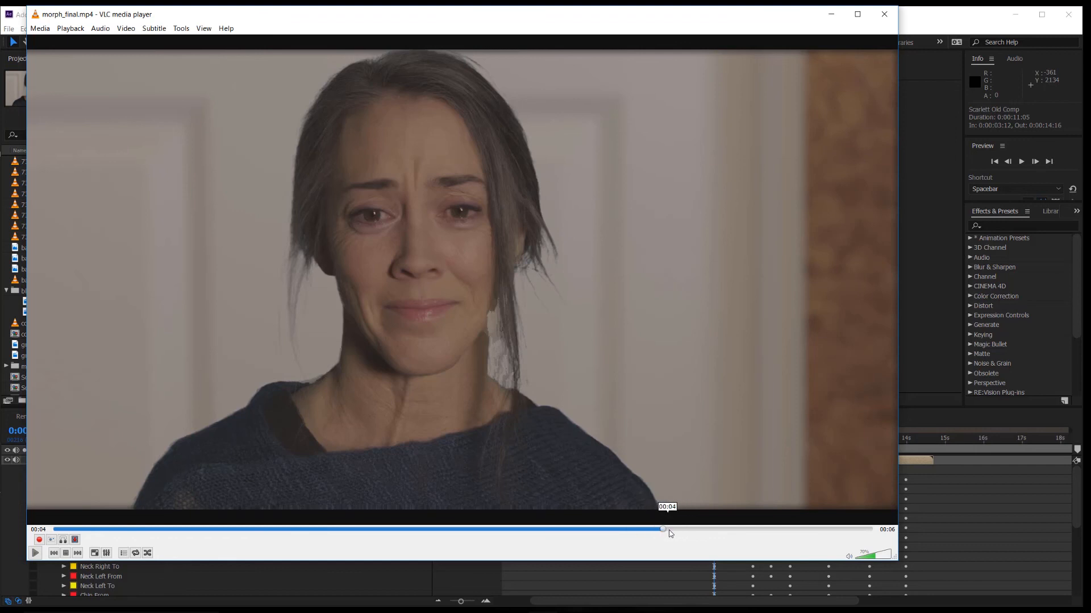
left_click_drag(670, 533, 263, 531)
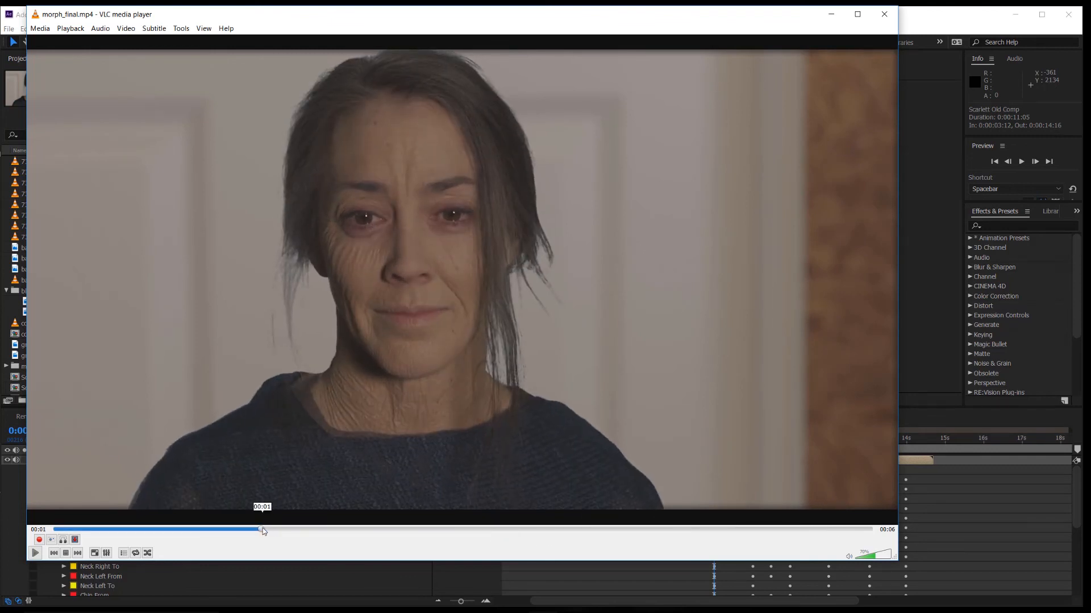